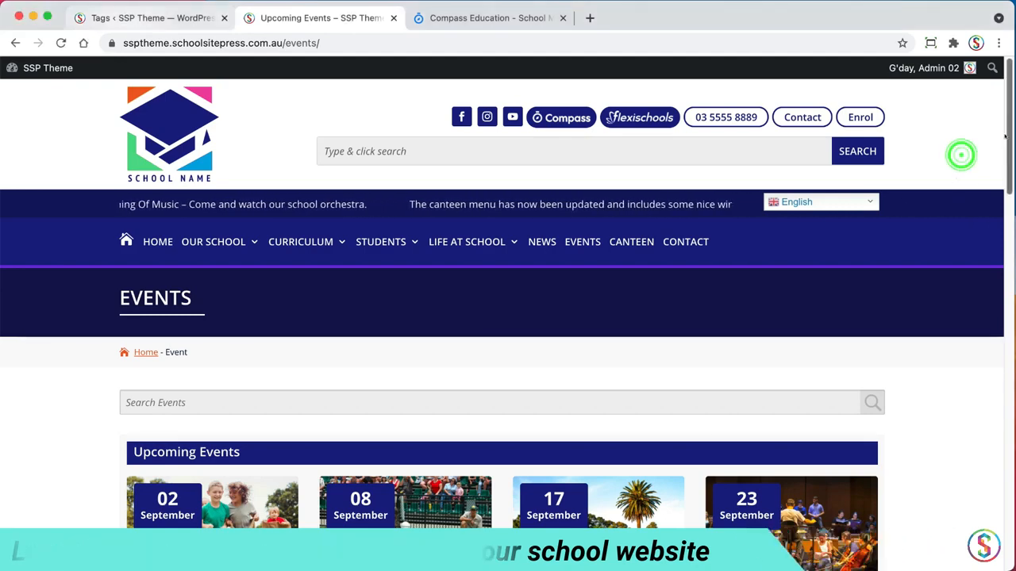
Step: Examine the Events page, looking over the Upcoming Events list and the September 2021 calendar view
scroll(992, 182, "down", 5)
scroll(992, 183, "down", 1)
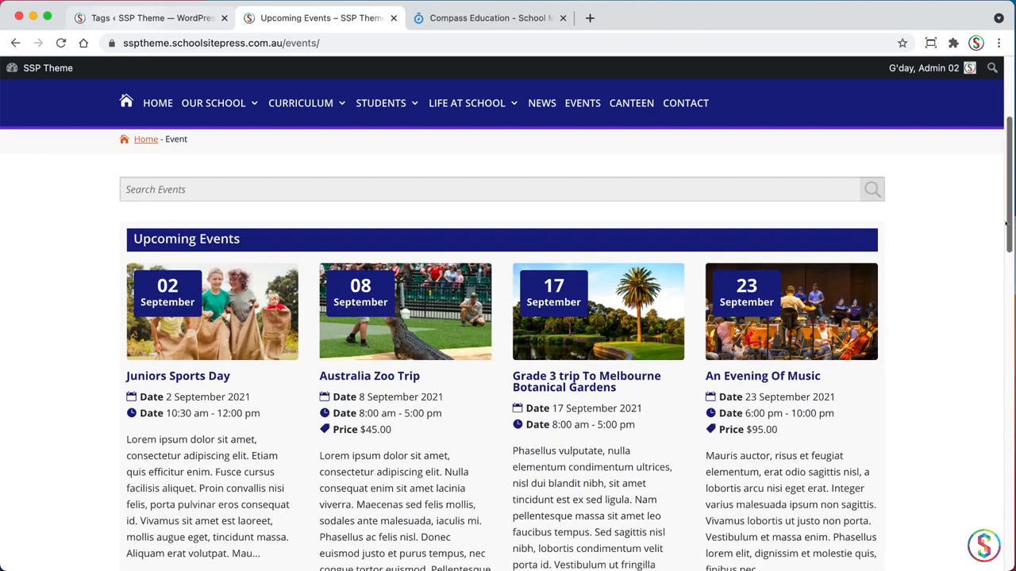
left_click_drag(1005, 223, 979, 291)
scroll(968, 334, "down", 8)
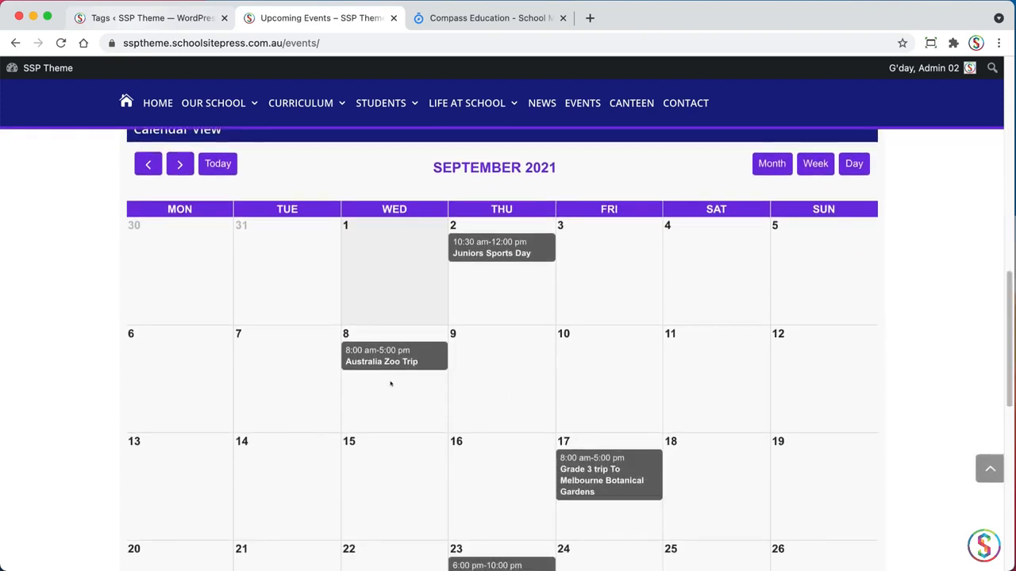
mouse_move(387, 362)
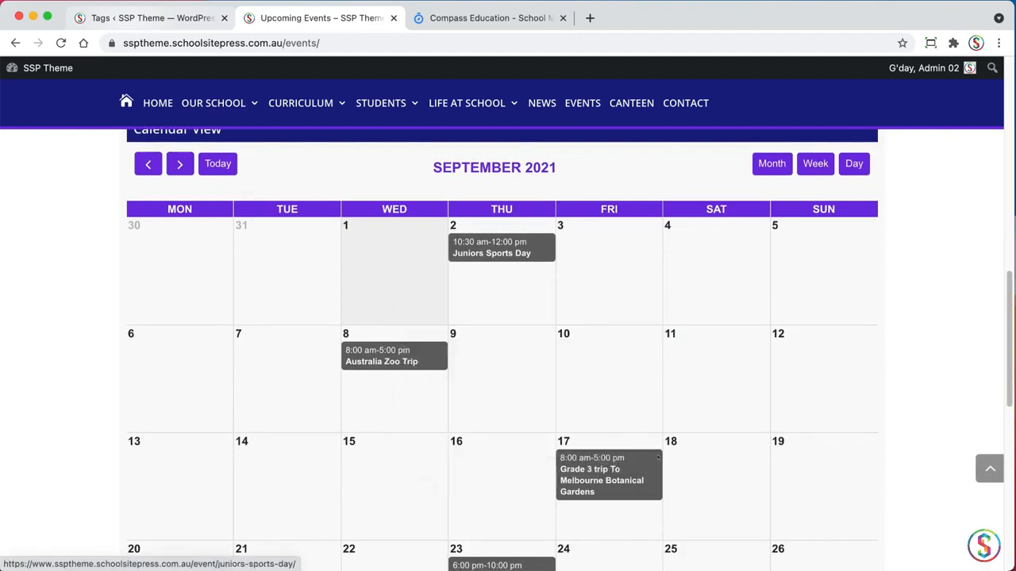
mouse_move(641, 472)
scroll(992, 236, "up", 10)
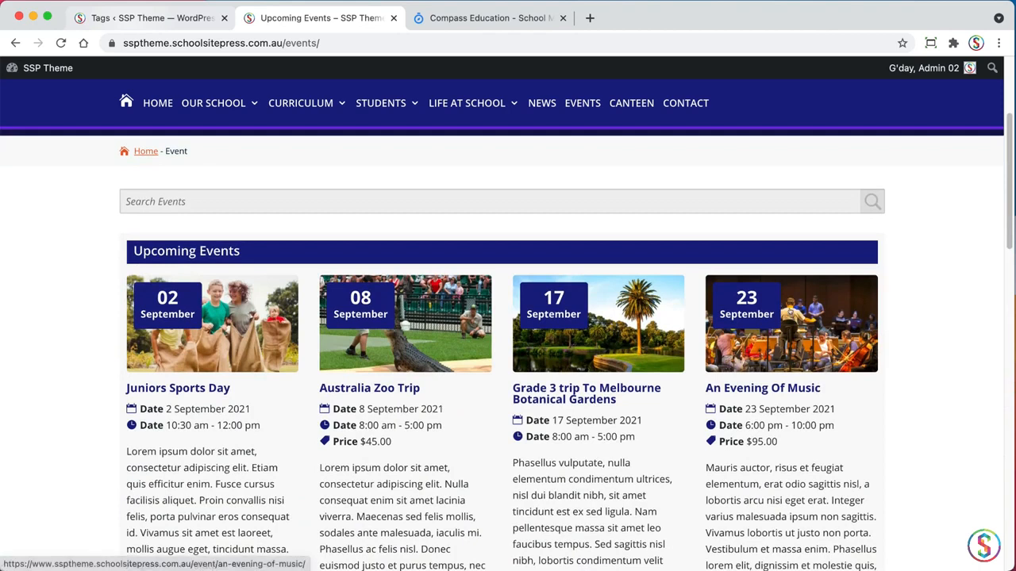
Step: Open the "An Evening Of Music" event and review its image, date, time, description and ticket link
left_click(870, 296)
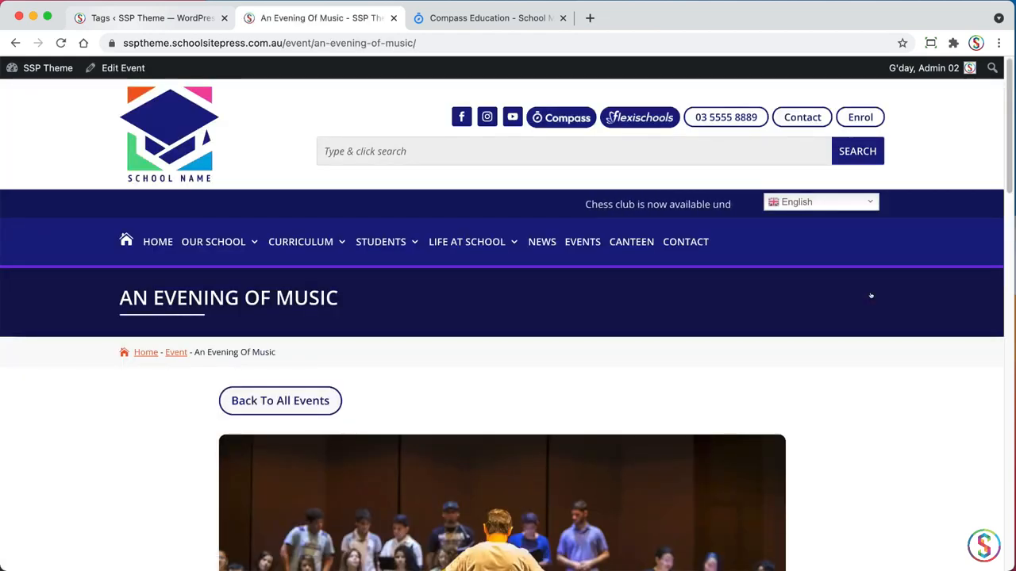
left_click_drag(1006, 184, 961, 277)
scroll(961, 276, "down", 3)
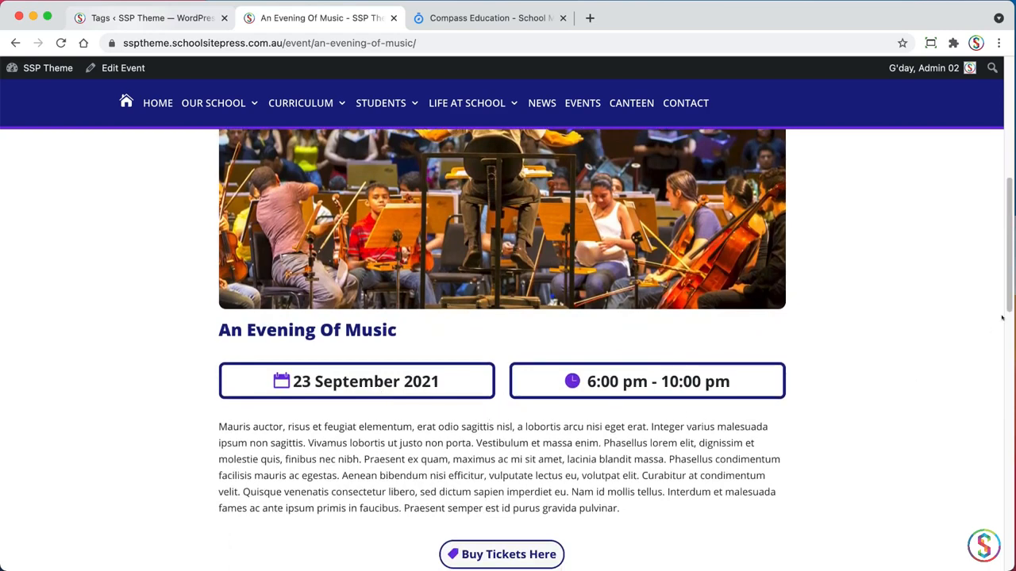
scroll(1001, 318, "down", 5)
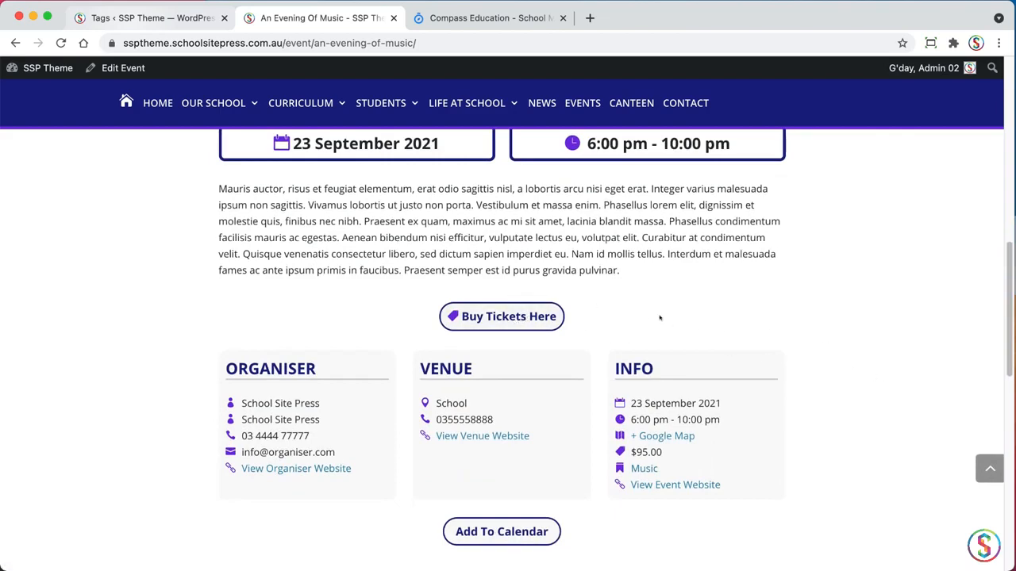
Step: View the Compass Education site and return to the "An Evening Of Music" event page
left_click(476, 17)
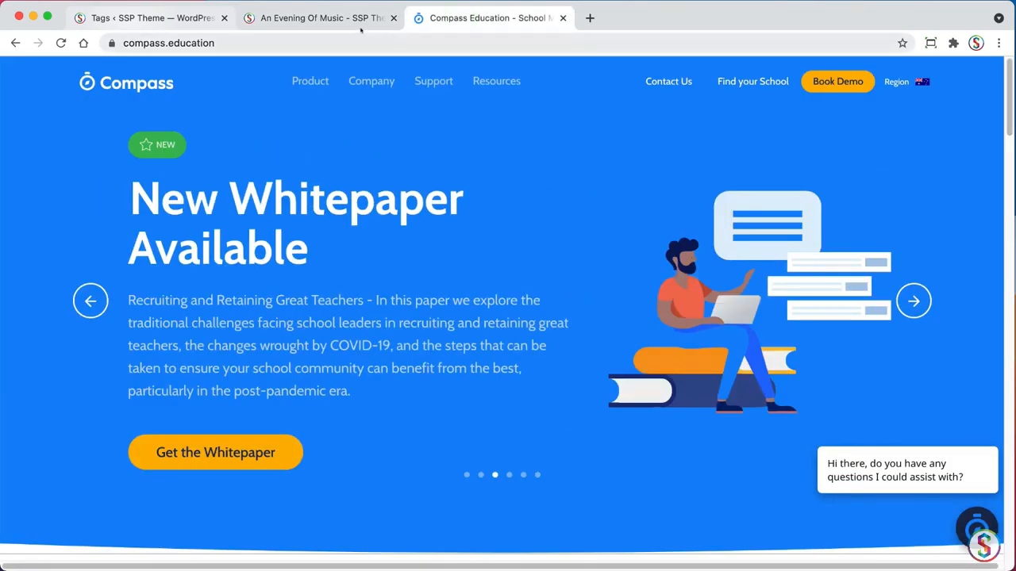
left_click(345, 21)
left_click(861, 335)
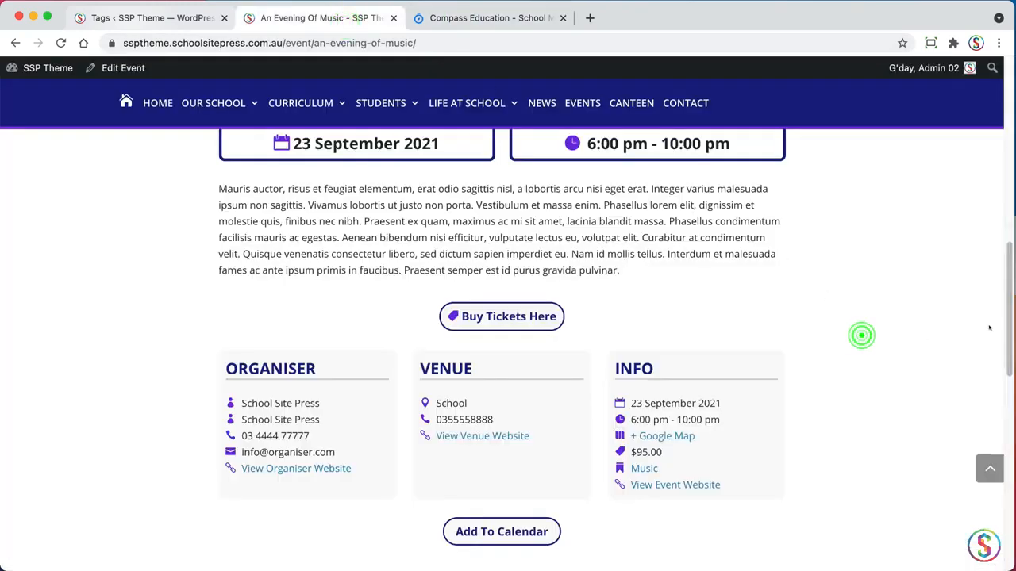
Step: Examine the event page's organiser, venue and info sections, the map and the links to neighbouring events
left_click_drag(1008, 322, 988, 358)
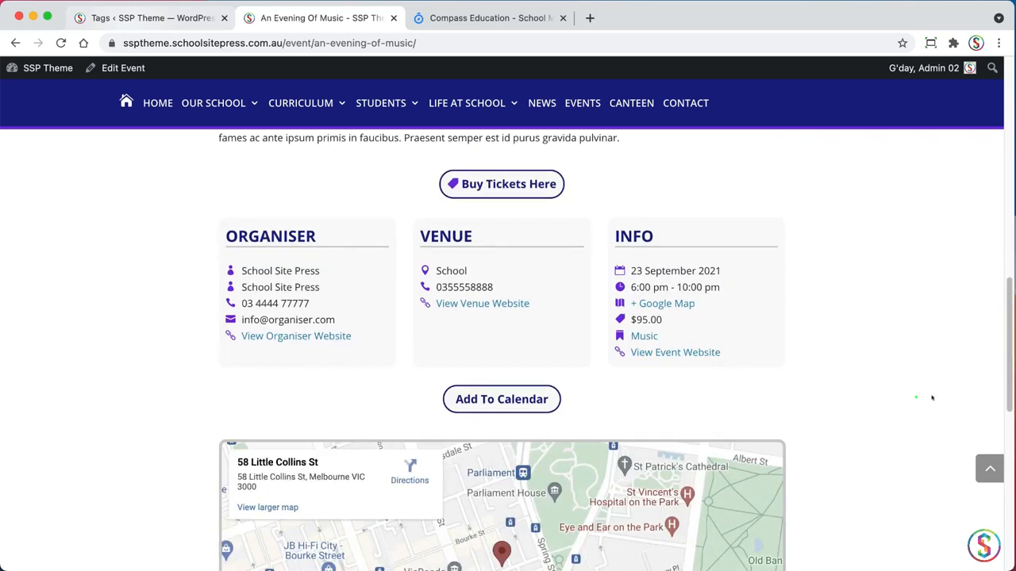
left_click_drag(1008, 400, 1002, 442)
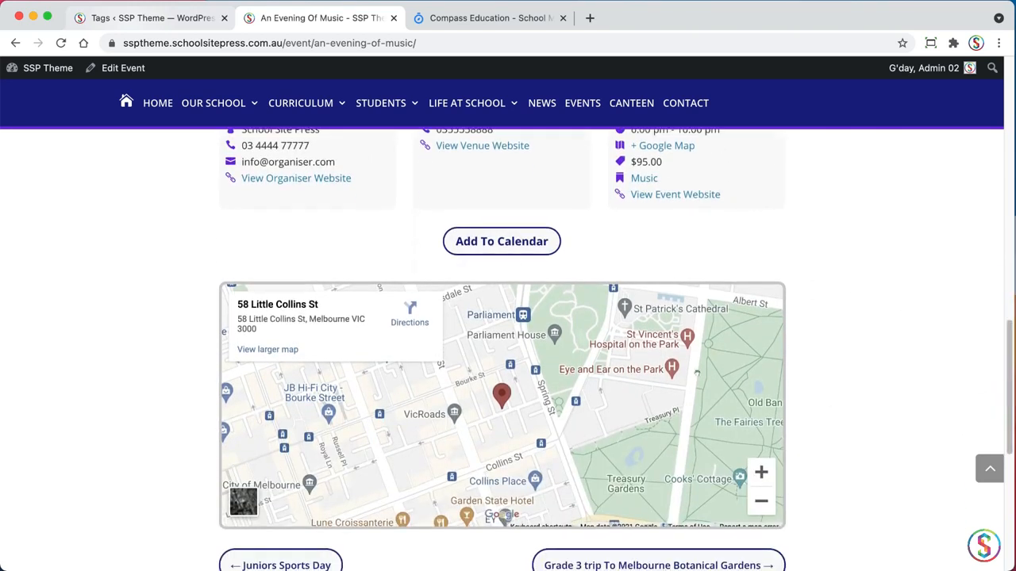
left_click_drag(1009, 395, 1004, 413)
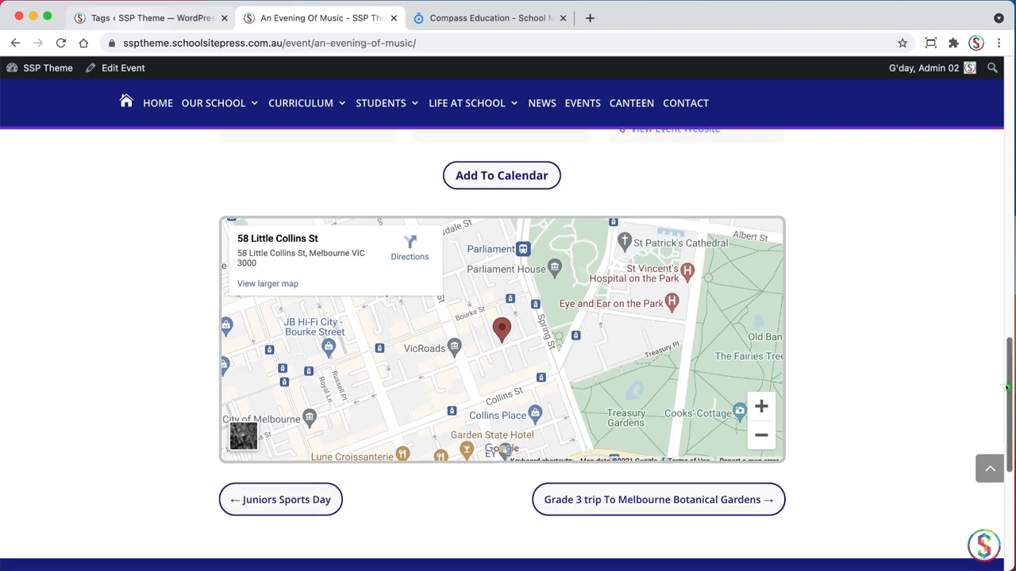
left_click_drag(1006, 389, 947, 86)
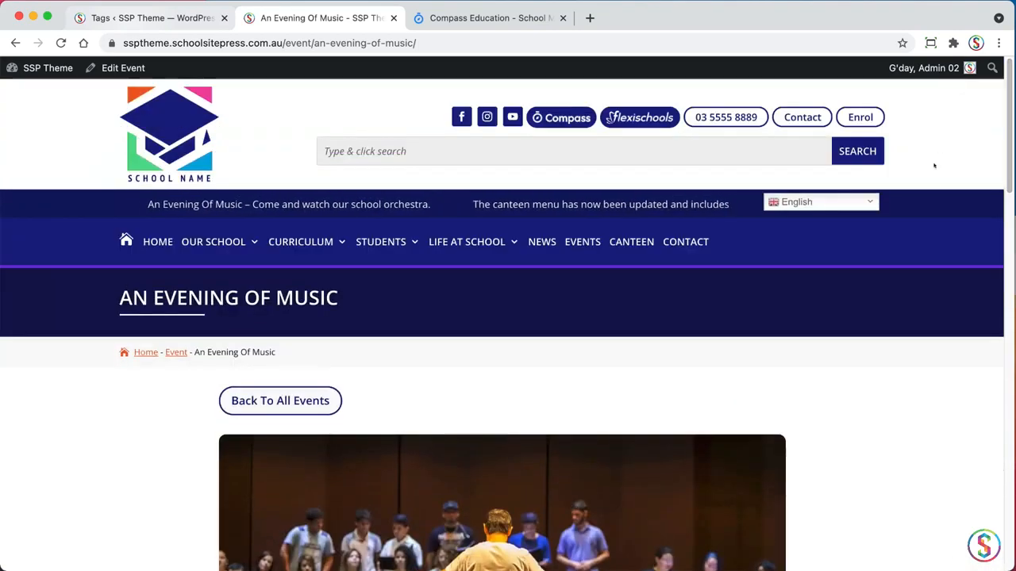
left_click_drag(1006, 147, 957, 347)
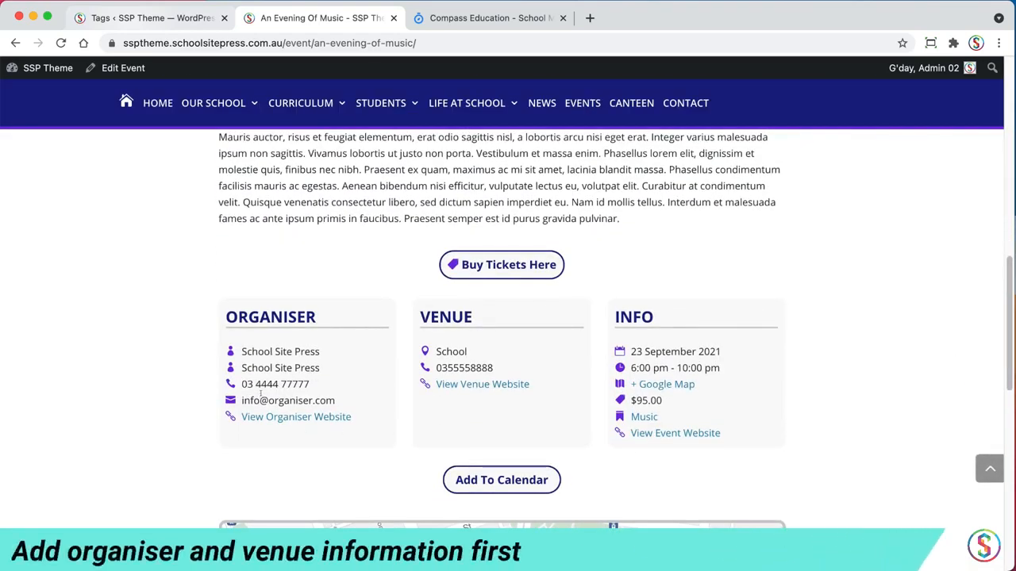
left_click(831, 423)
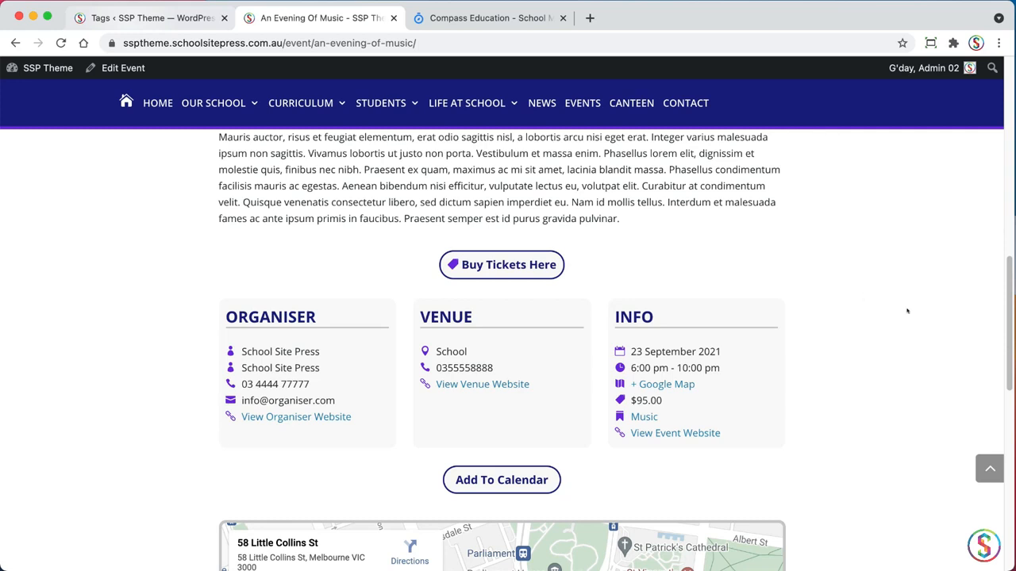
Step: Switch to the WordPress admin area and show the list of all events
left_click(144, 181)
left_click(139, 17)
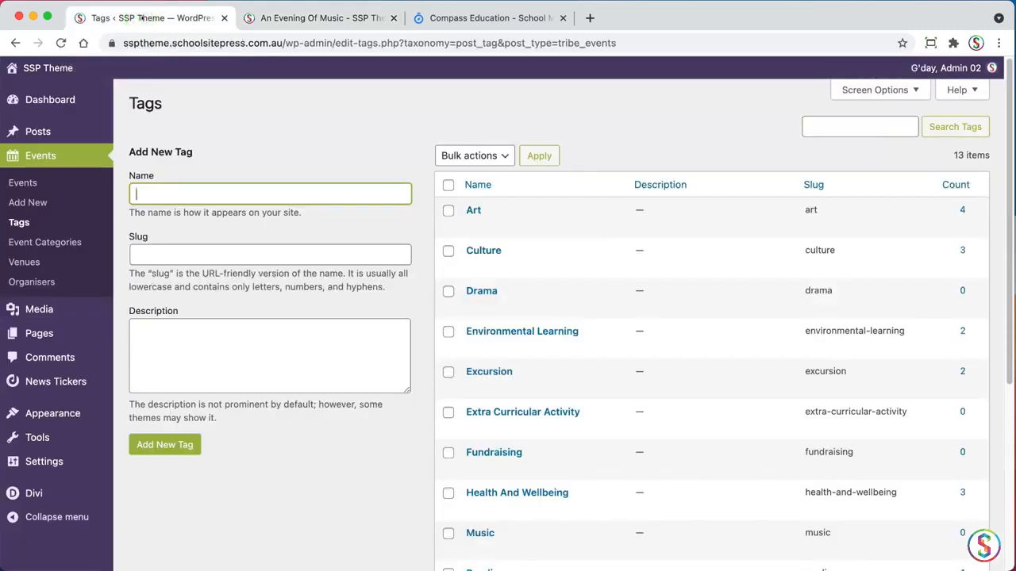
left_click(267, 130)
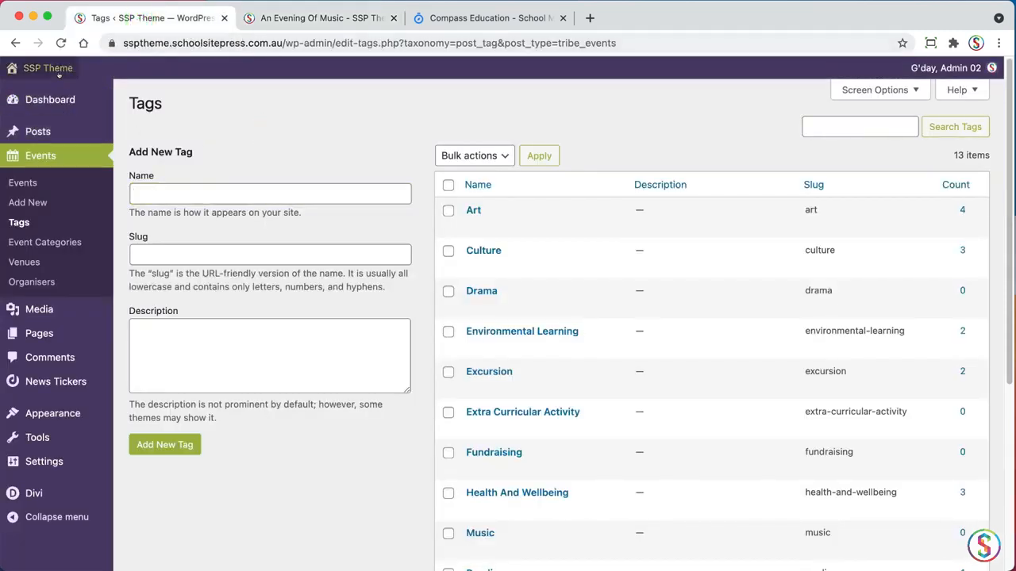
left_click(19, 183)
mouse_move(70, 309)
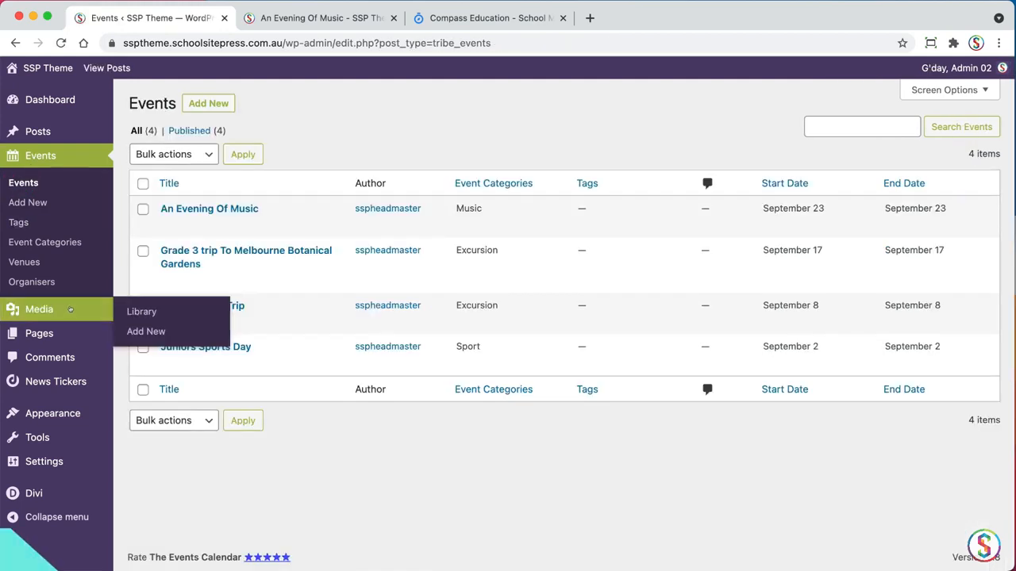
left_click(346, 451)
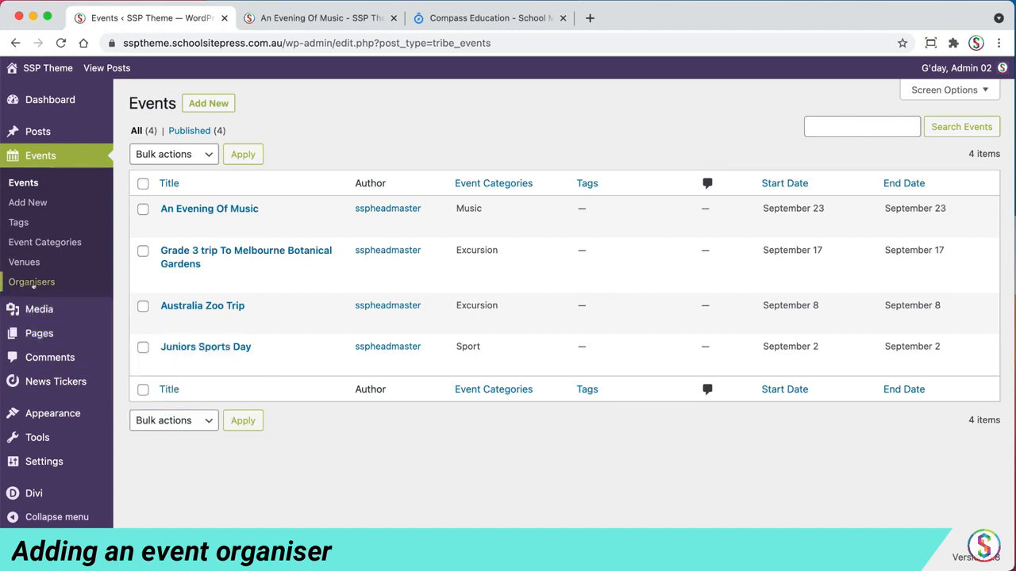
Step: Start a new event organiser and title it "Theatre Club", copying the title from the TextEdit notes
left_click(35, 283)
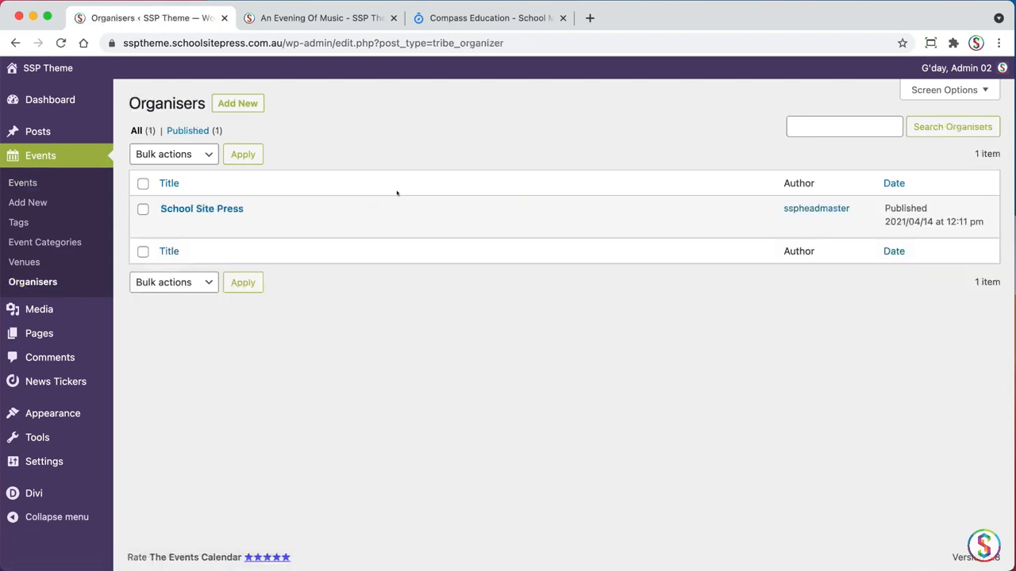
left_click(243, 104)
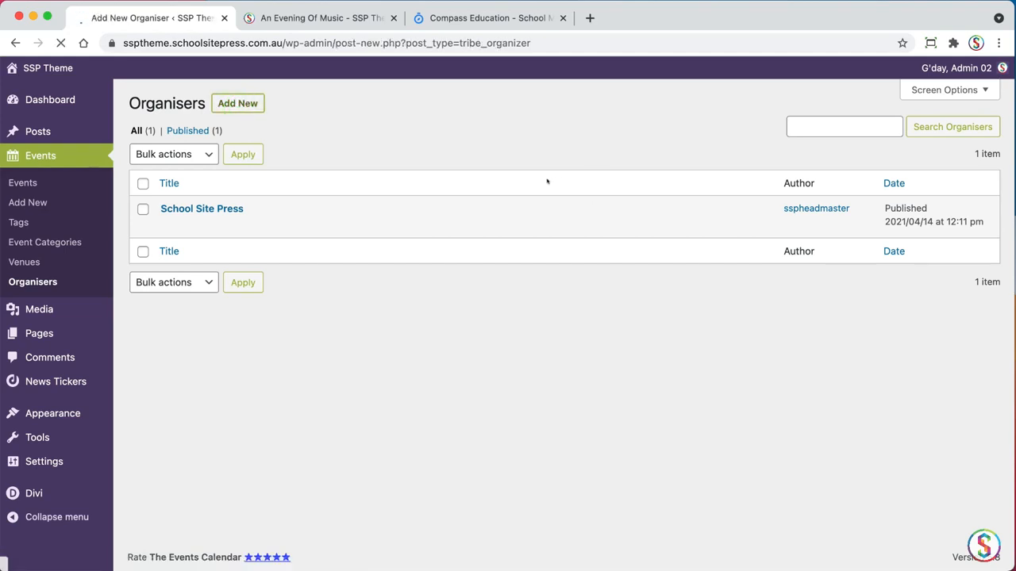
key("super+Tab")
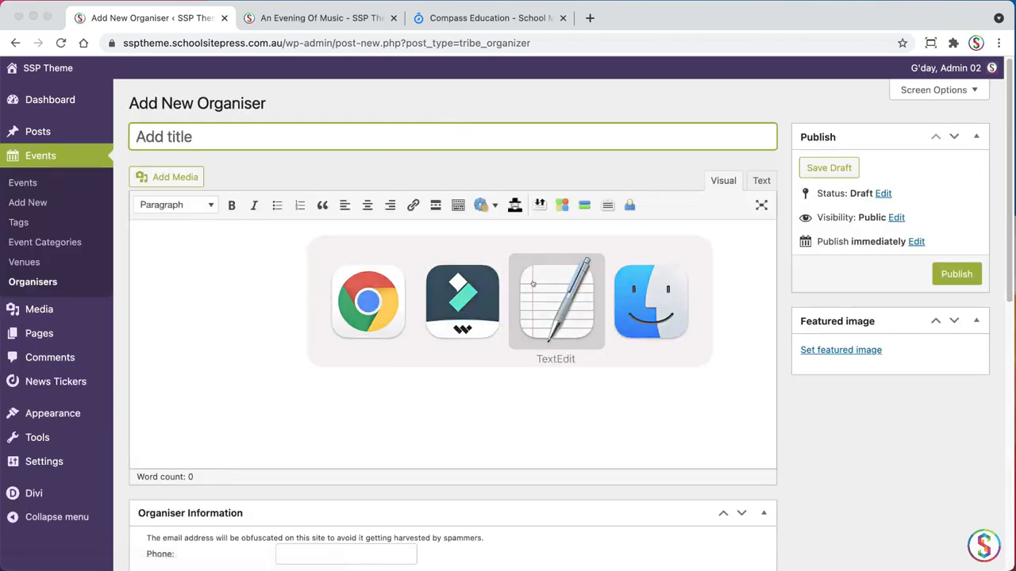
left_click(533, 283)
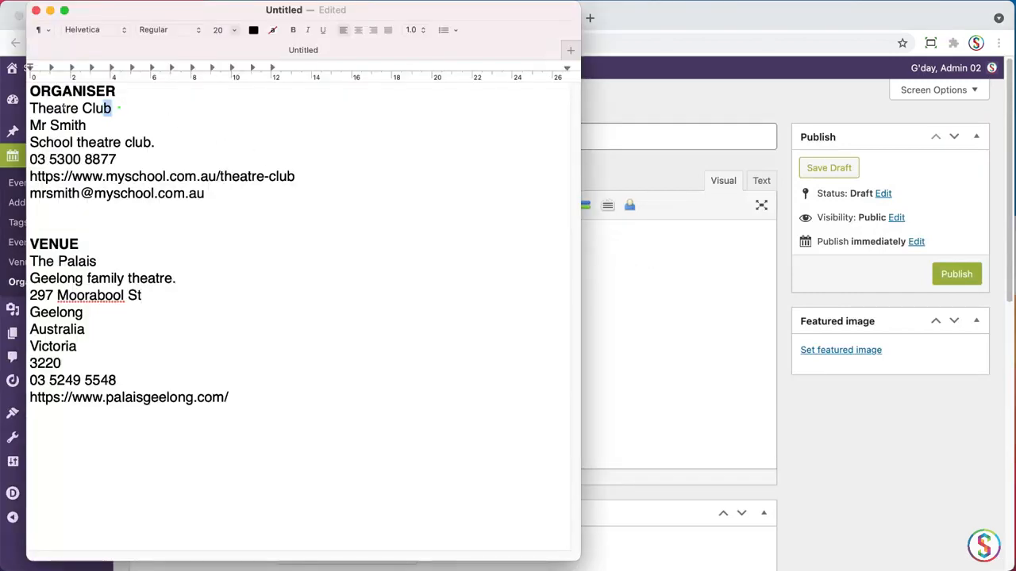
triple_click(115, 108)
key("super+c")
left_click(830, 418)
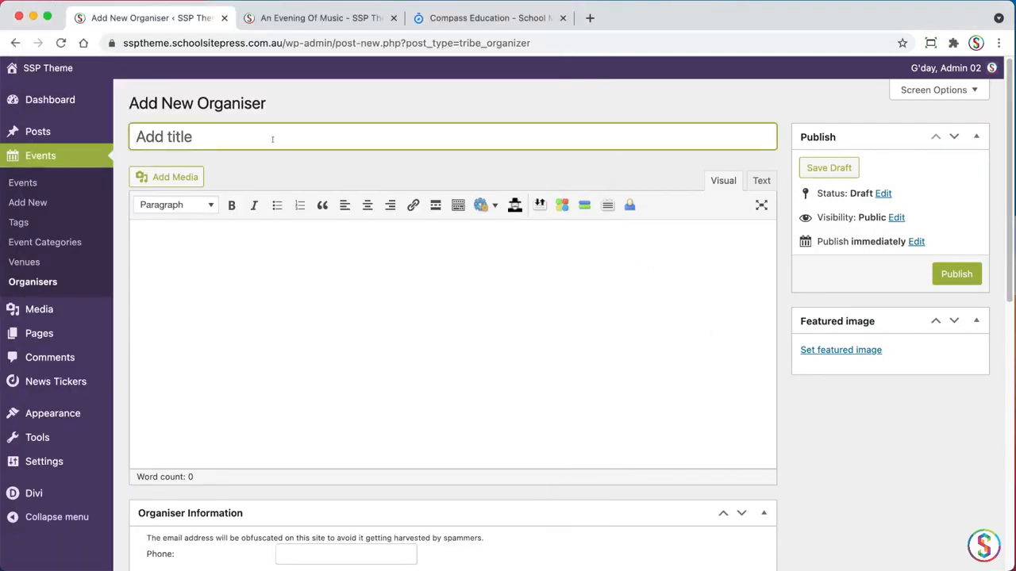
key("super+v")
key("super+Tab")
key("super+Tab")
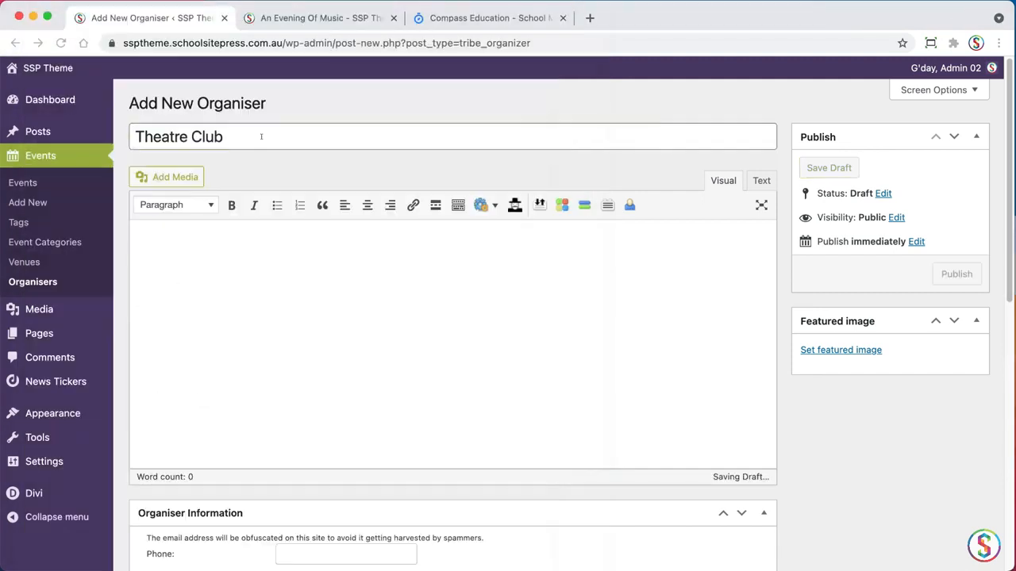
left_click(894, 451)
Step: Copy the organiser's phone number from the TextEdit notes into the Phone field of the organiser information
scroll(1006, 209, "down", 5)
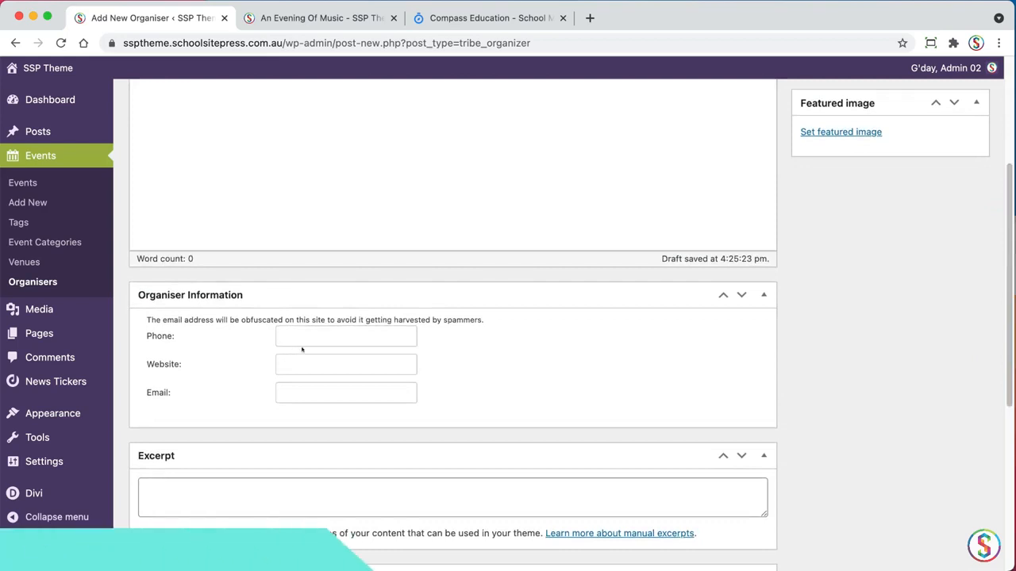
key("super+Tab")
left_click(119, 159)
left_click_drag(117, 159, 30, 158)
key("super+c")
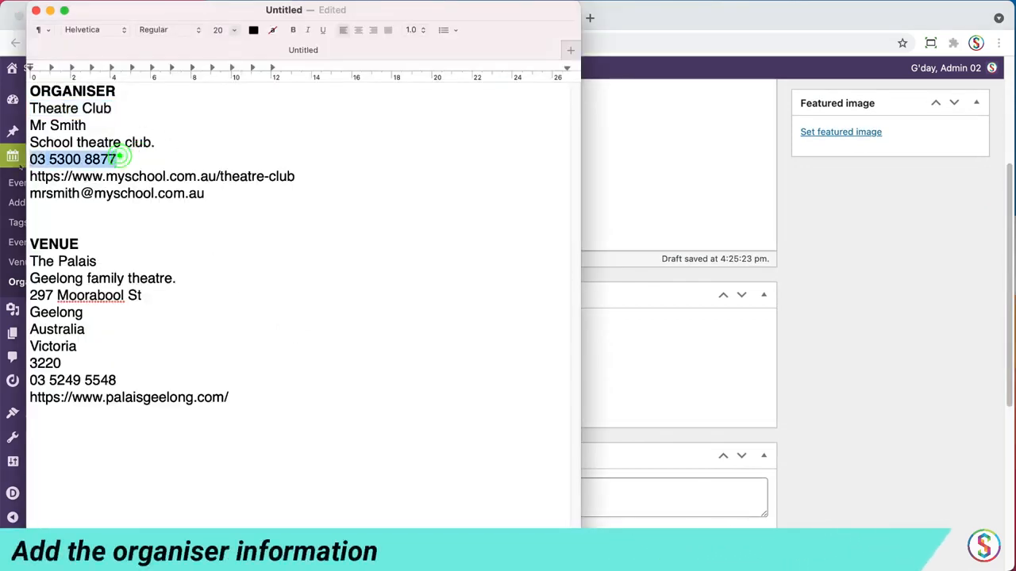
left_click(861, 442)
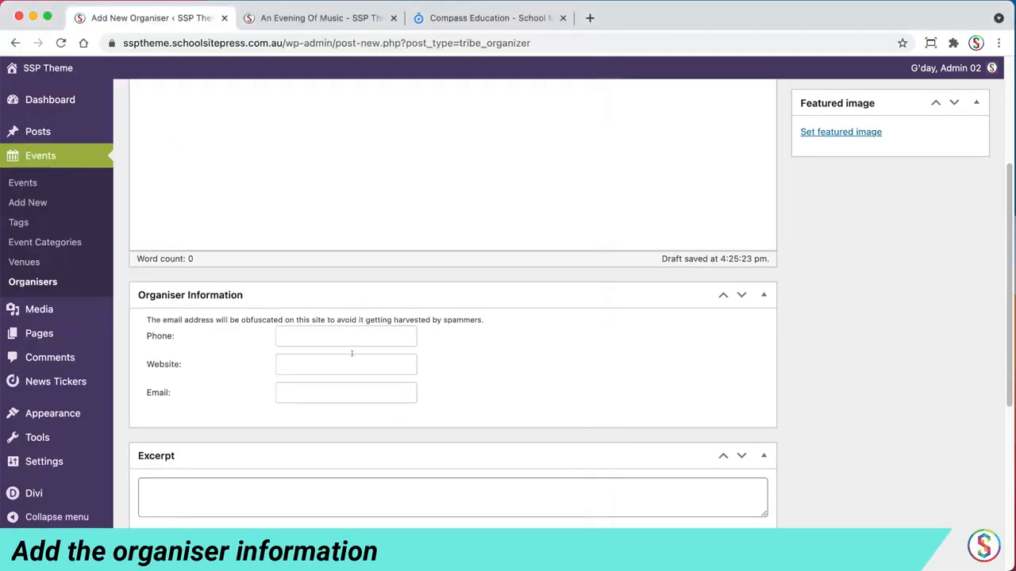
left_click(349, 337)
key("super+v")
key("super+Tab")
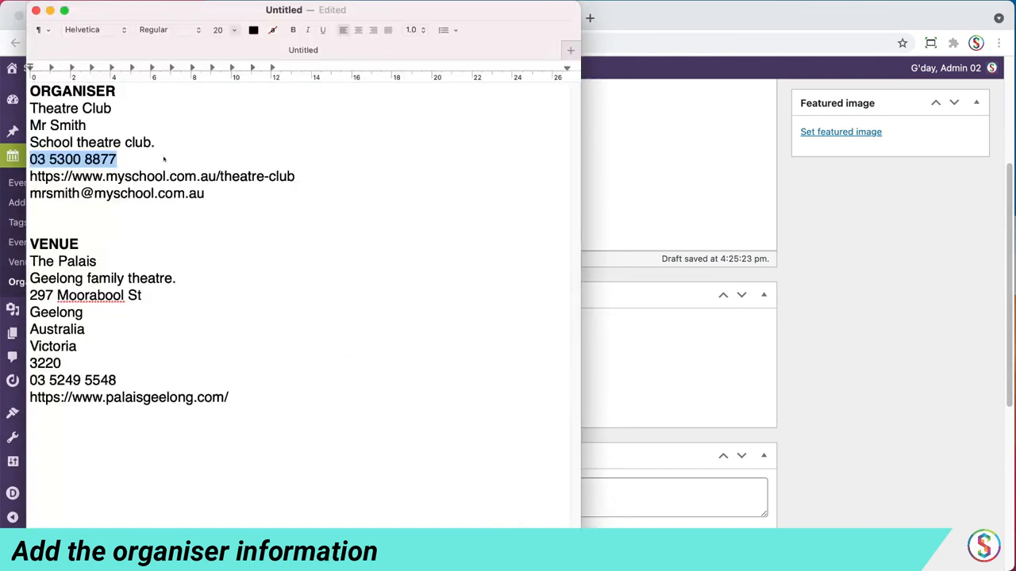
left_click_drag(308, 176, 30, 177)
key("super+c")
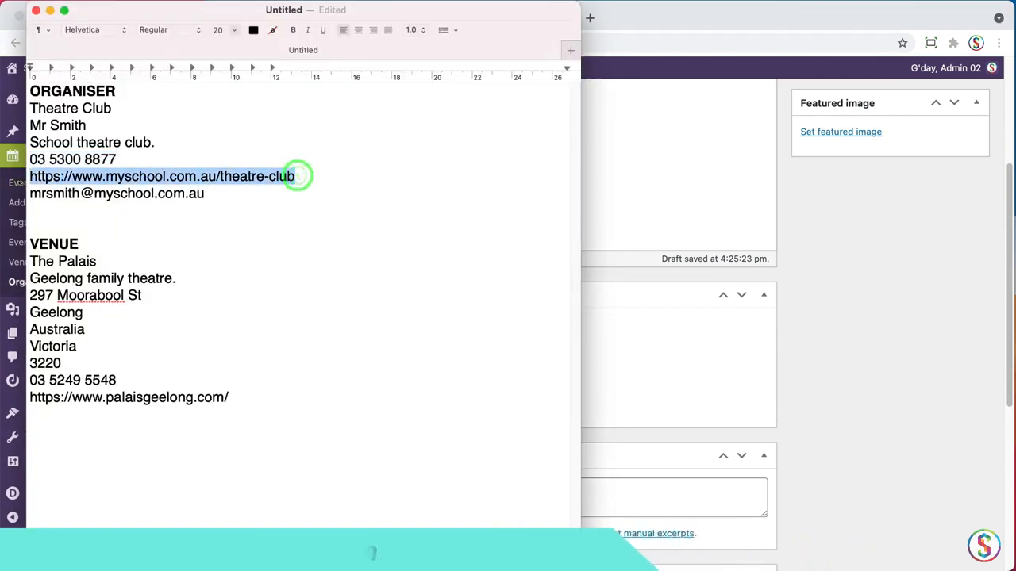
left_click(879, 389)
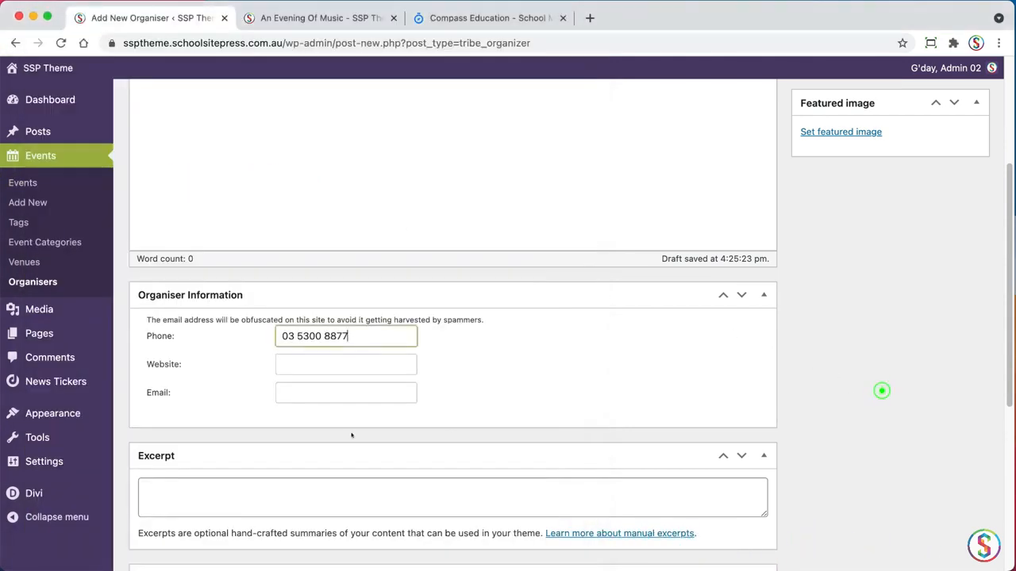
left_click(337, 363)
key("super+v")
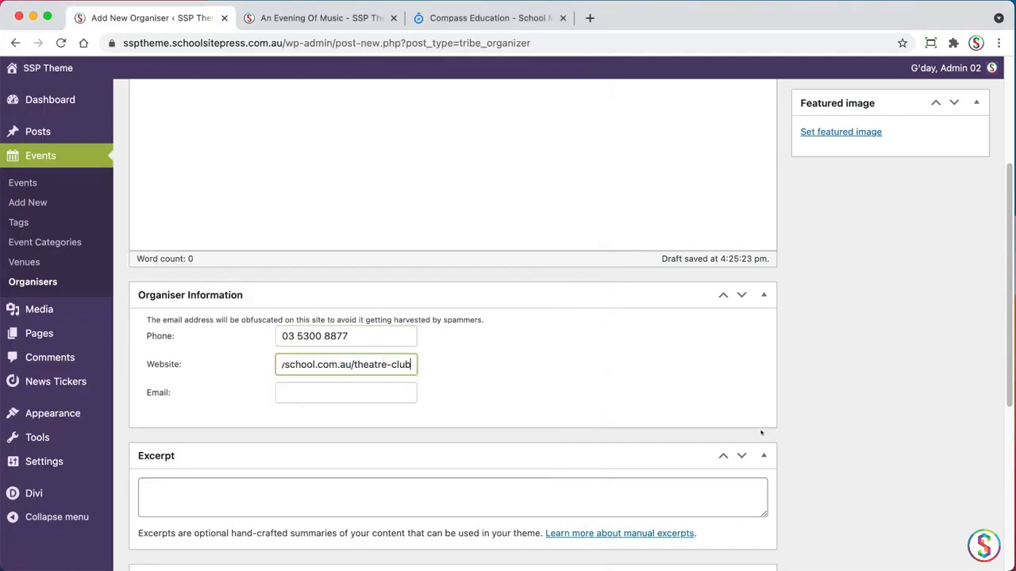
Step: Copy the organiser's e-mail address from the TextEdit notes into the Email field
key("super+Tab")
left_click_drag(210, 194, 15, 200)
key("super+c")
key("super+Tab")
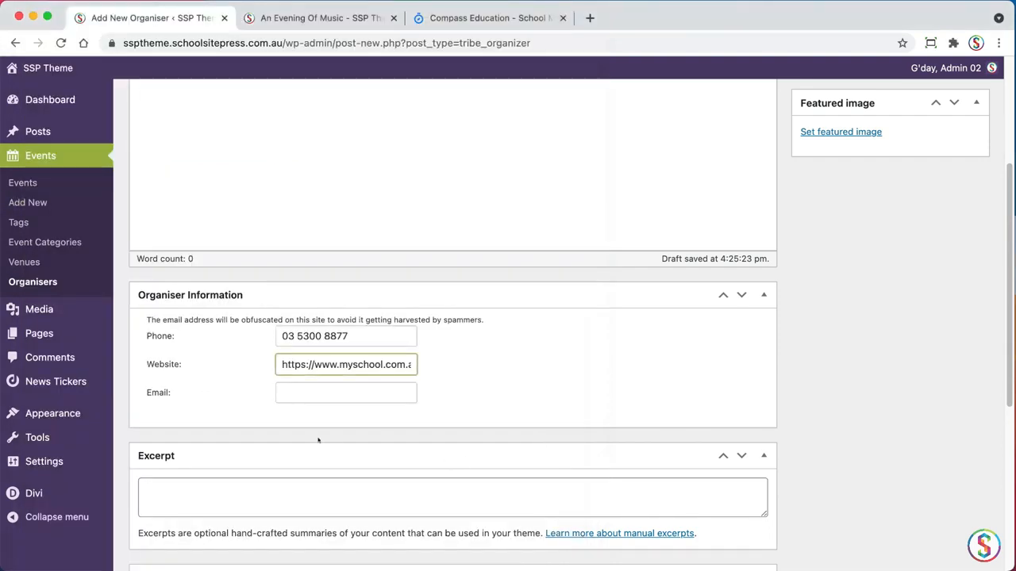
left_click(315, 393)
key("super+v")
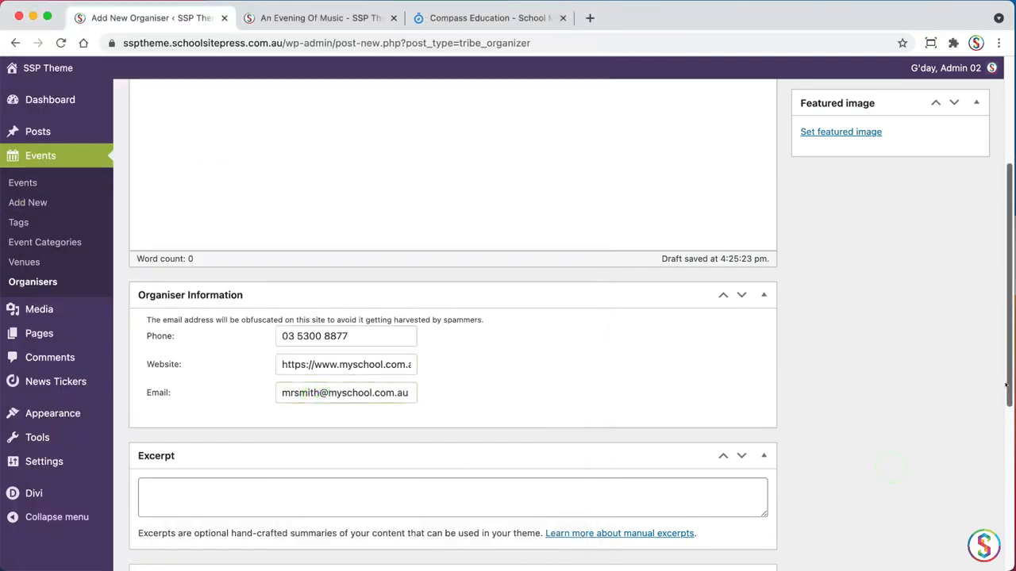
scroll(988, 492, "down", 3)
scroll(988, 492, "down", 1)
scroll(988, 494, "down", 2)
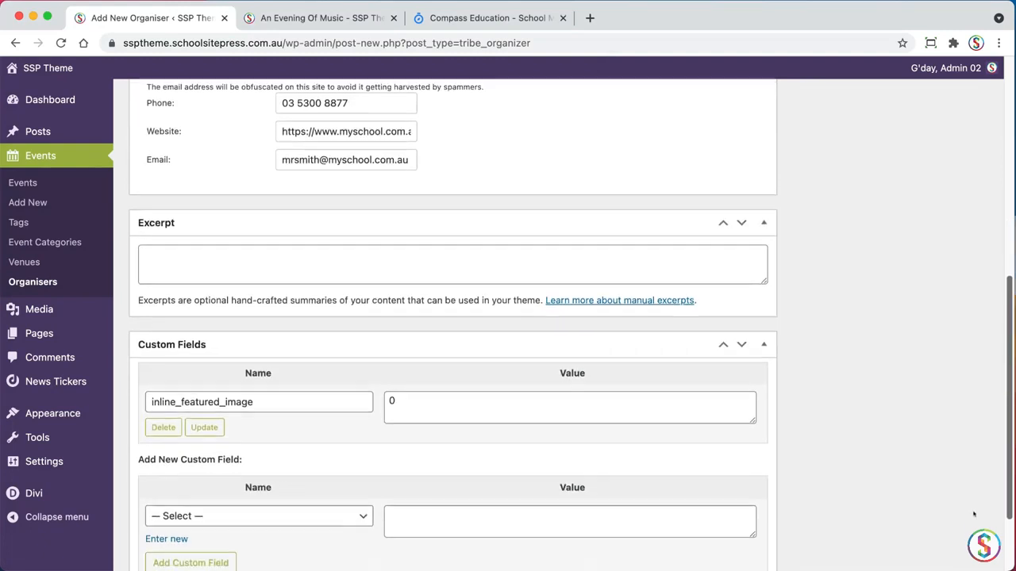
scroll(954, 474, "up", 3)
scroll(955, 473, "up", 10)
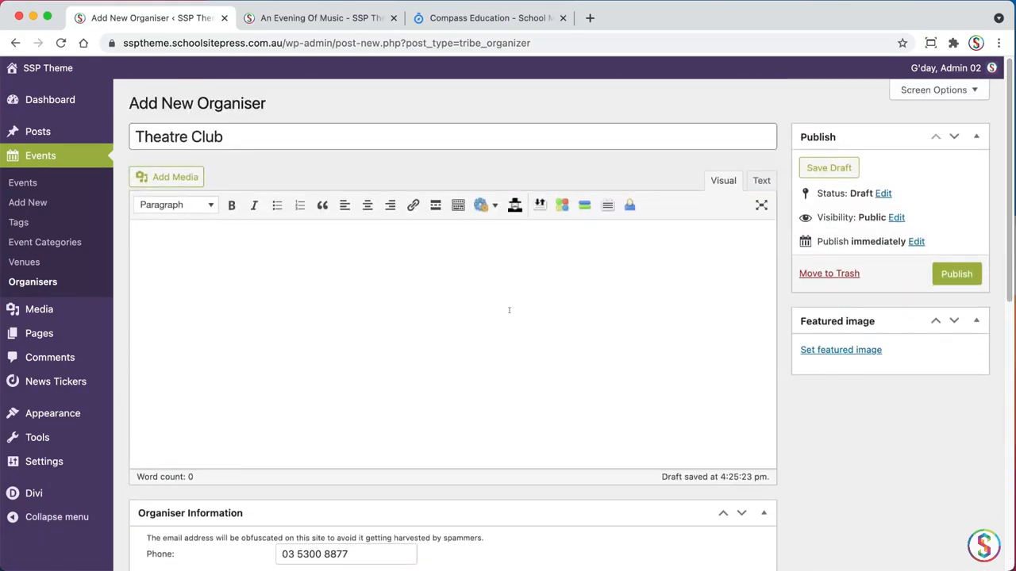
Step: In the TextEdit notes, delete the contact person's name and the "School theatre club." line from the ORGANISER section, leaving no blank lines
key("super+Tab")
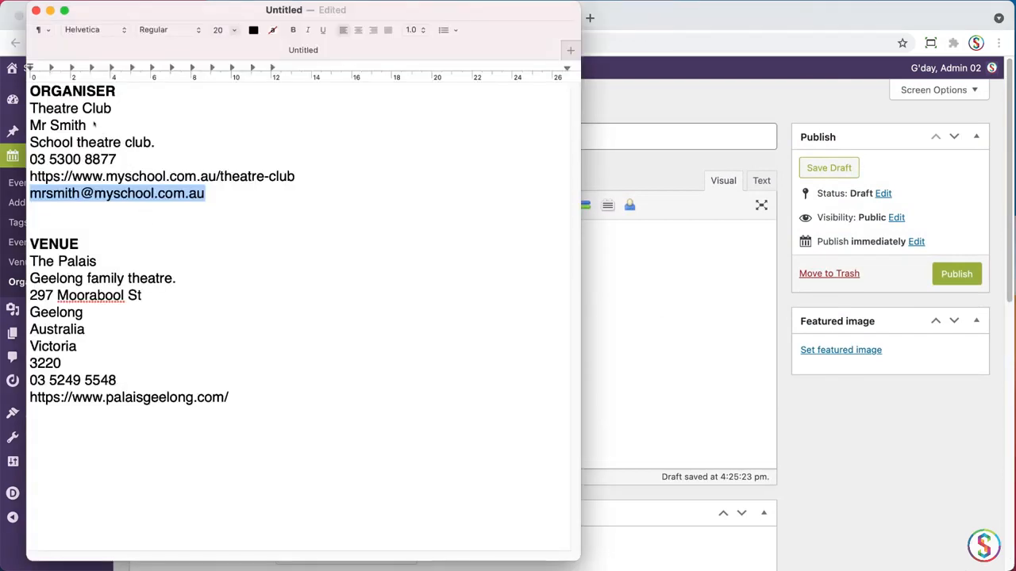
triple_click(93, 125)
key("BackSpace")
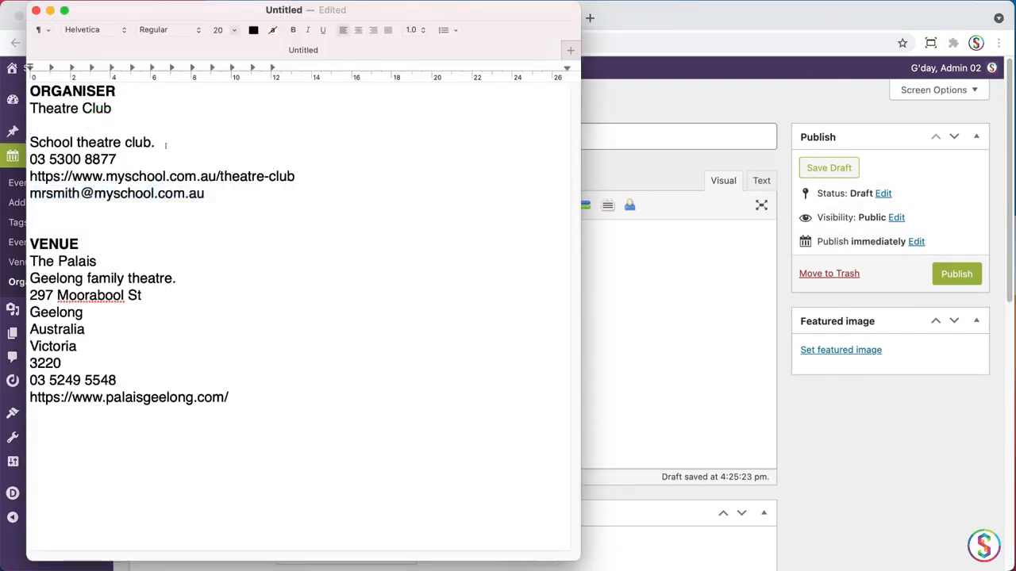
triple_click(166, 139)
key("BackSpace")
key("BackSpace")
key("BackSpace")
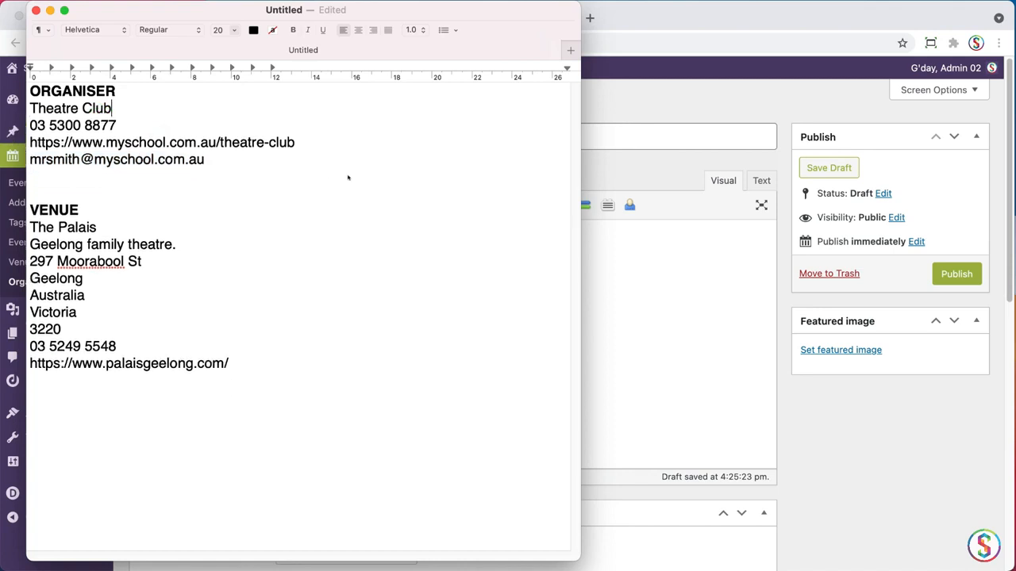
Step: Return to the browser and publish the Theatre Club organiser
left_click(663, 343)
left_click(313, 245)
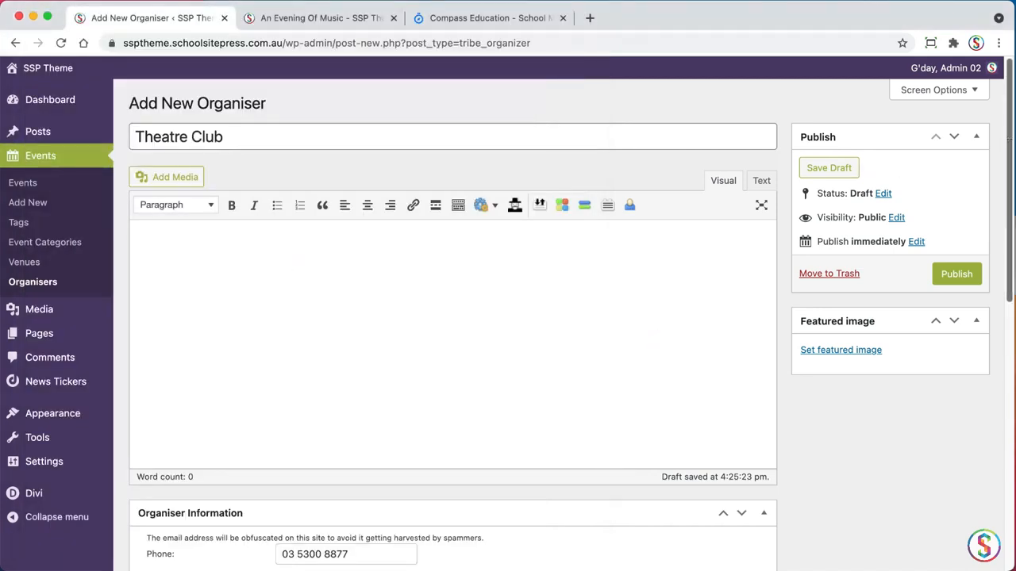
left_click(955, 276)
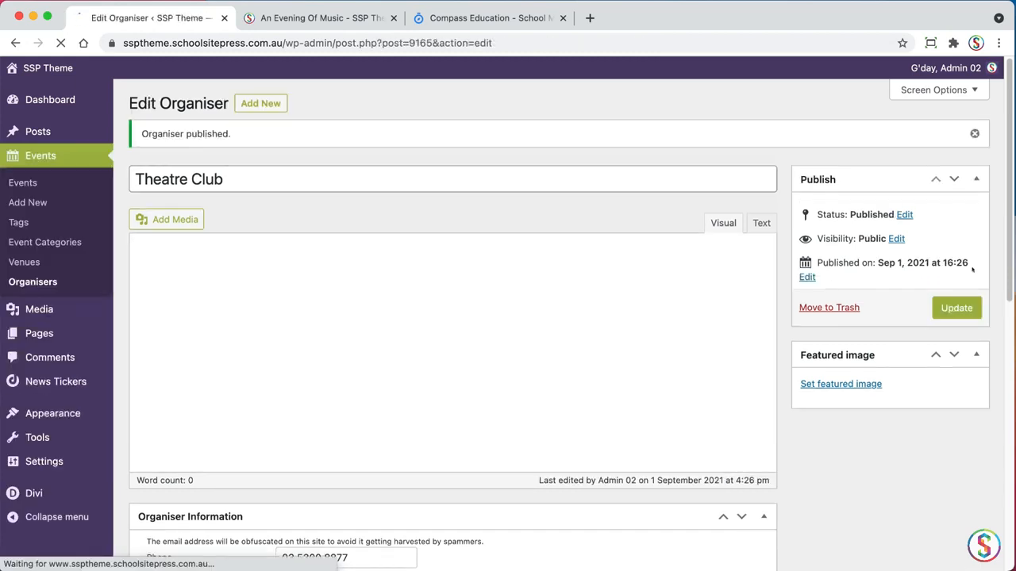
Step: Start a new event venue and title it "The Palais", copying the title from the TextEdit notes
left_click(24, 263)
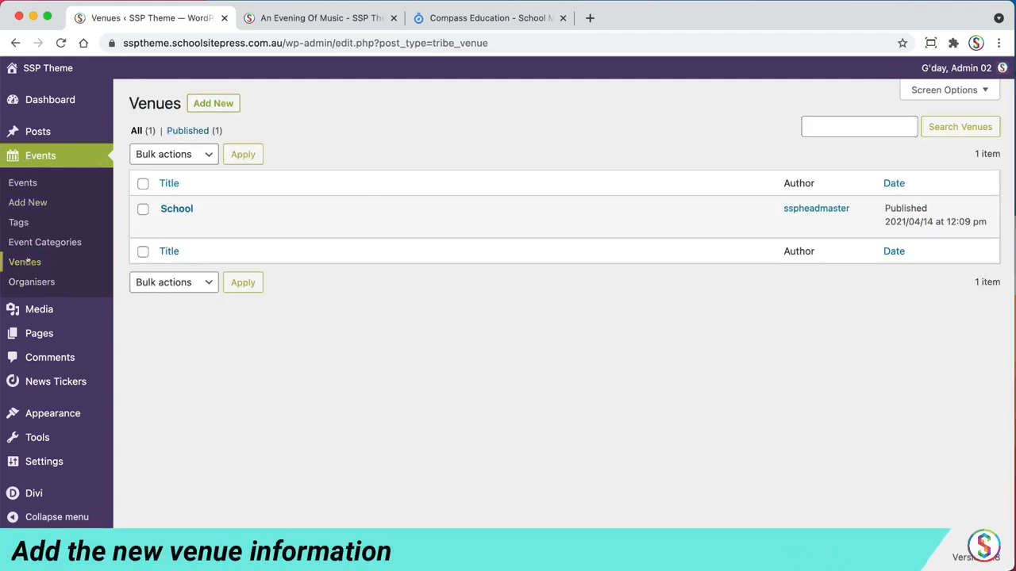
left_click(225, 104)
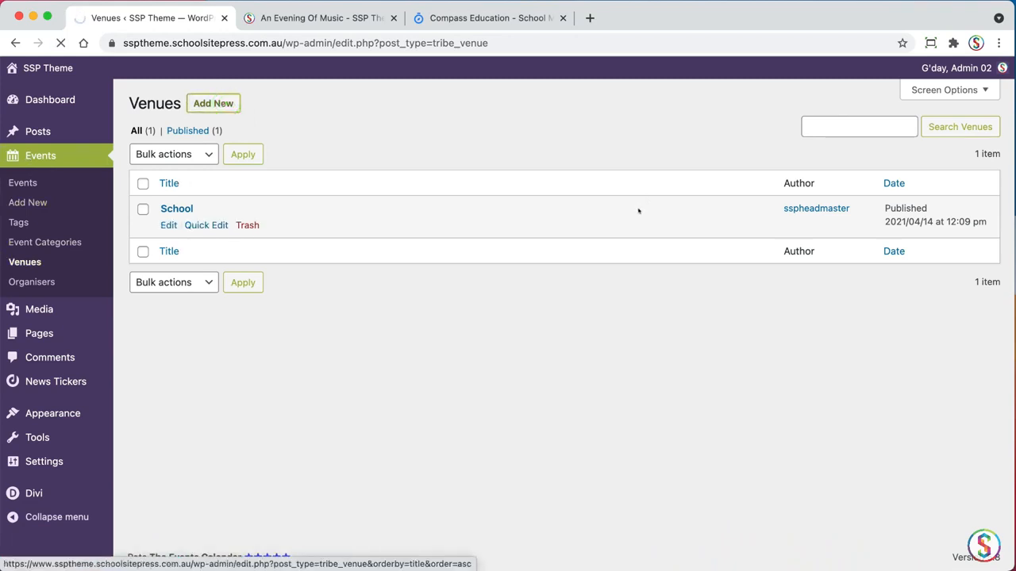
key("super+Tab")
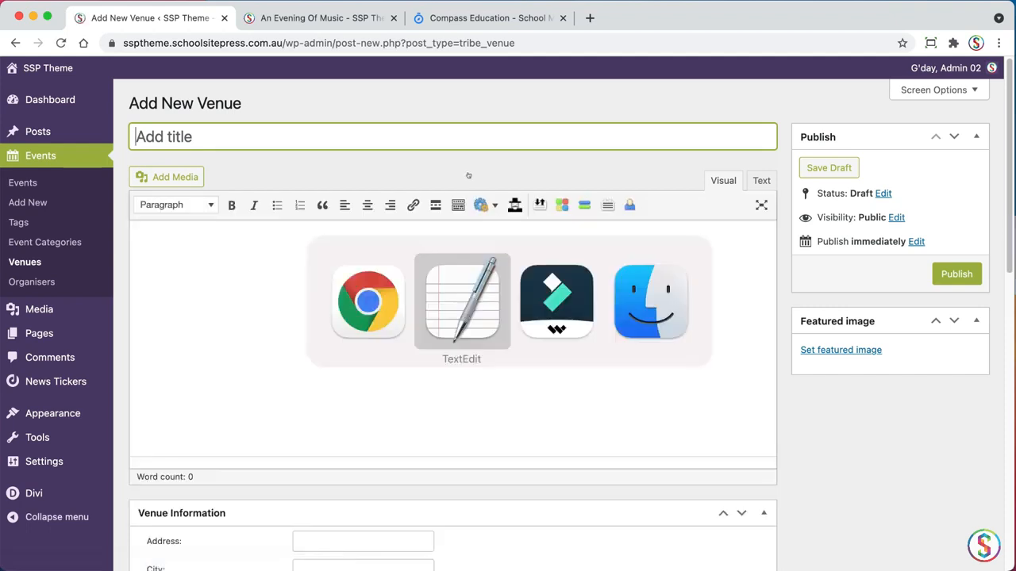
triple_click(102, 222)
key("super+c")
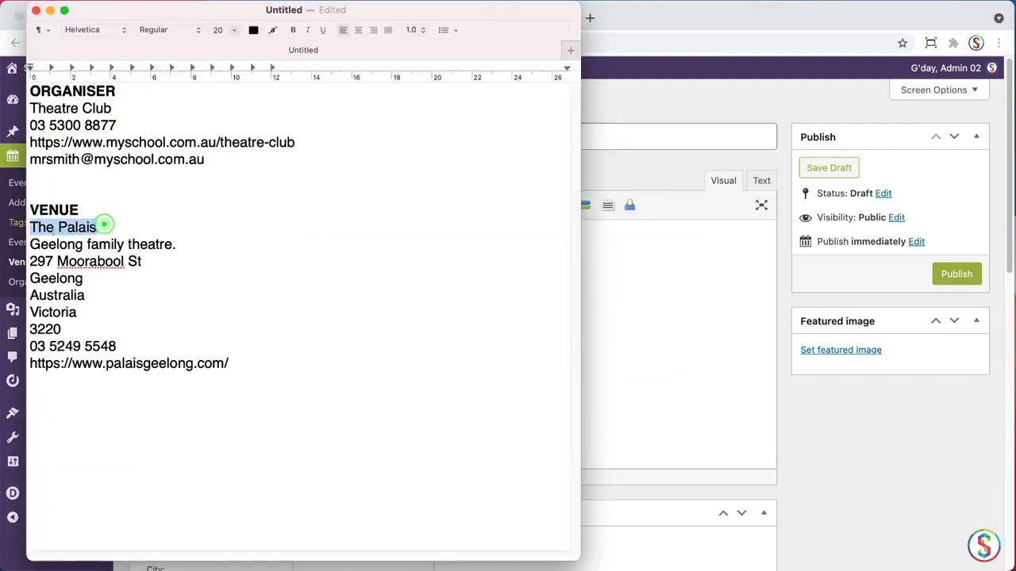
left_click(834, 404)
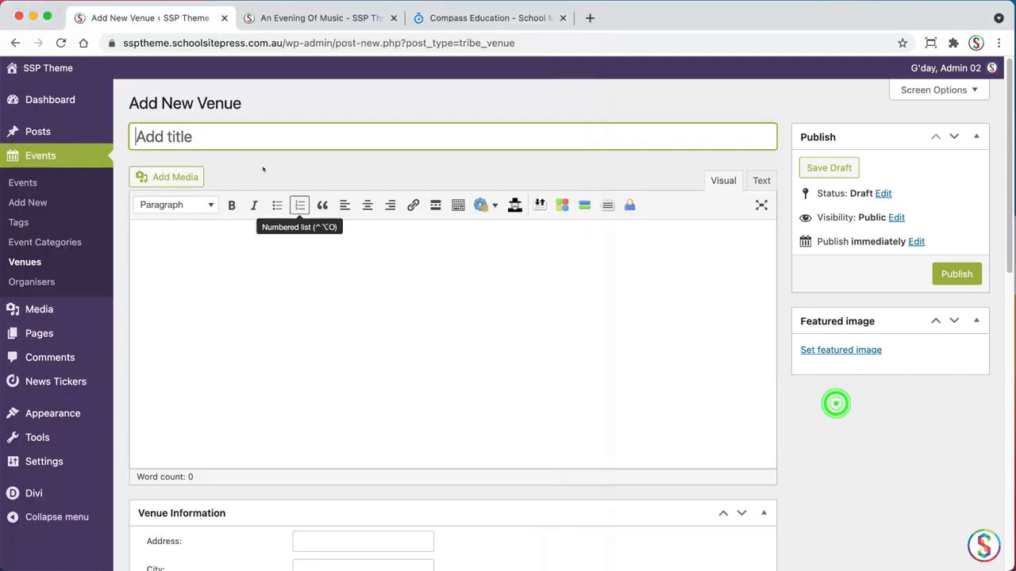
key("super+v")
Step: Fill the venue's description with "Geelong family theatre.", taken from the TextEdit notes
key("super+Tab")
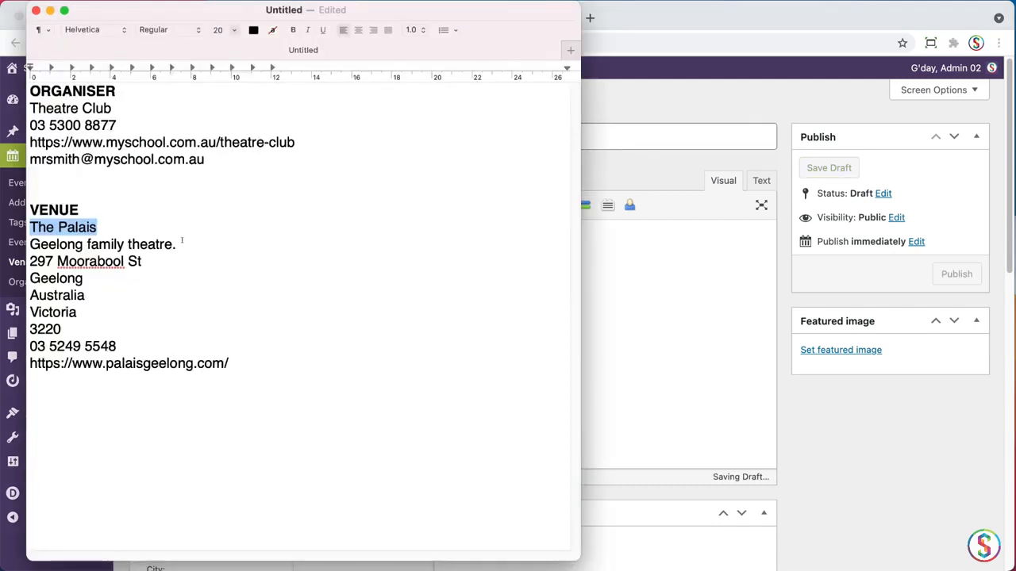
left_click_drag(58, 244, 180, 244)
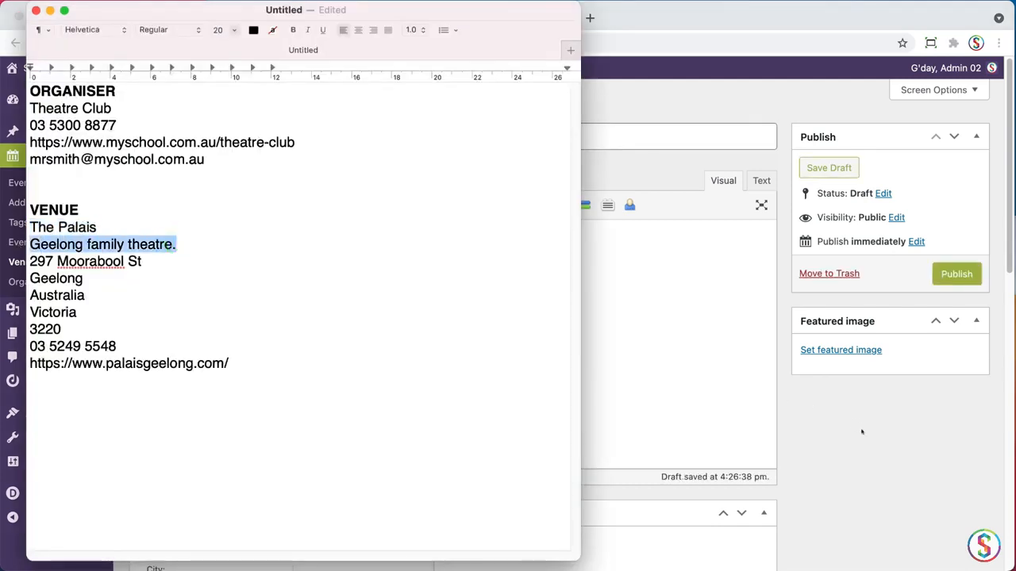
left_click(861, 432)
left_click(256, 262)
type("Geelong family theatre.")
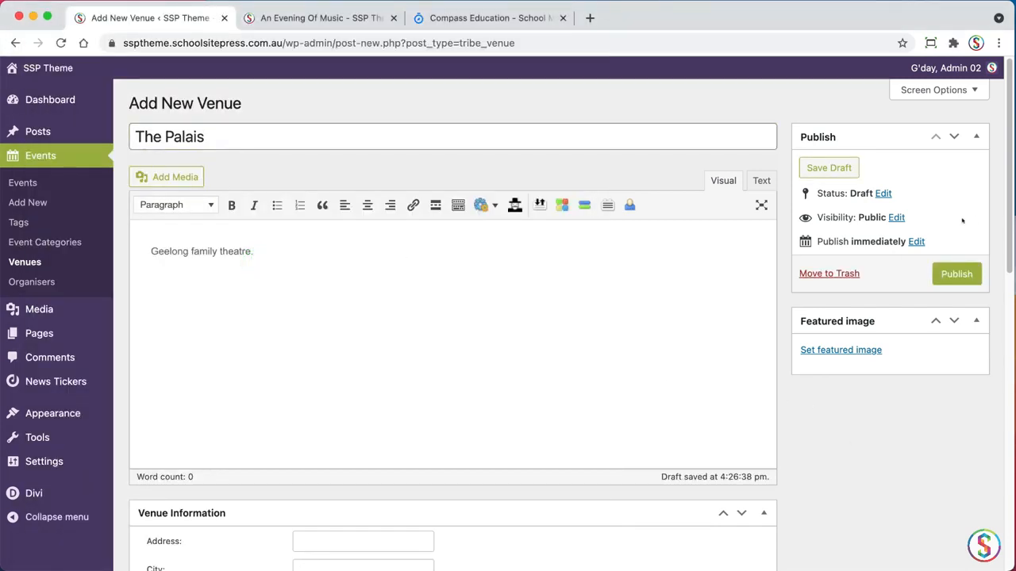
Step: In the TextEdit notes, spell out "St" as "Street" in the venue's street address
left_click_drag(1006, 217, 973, 327)
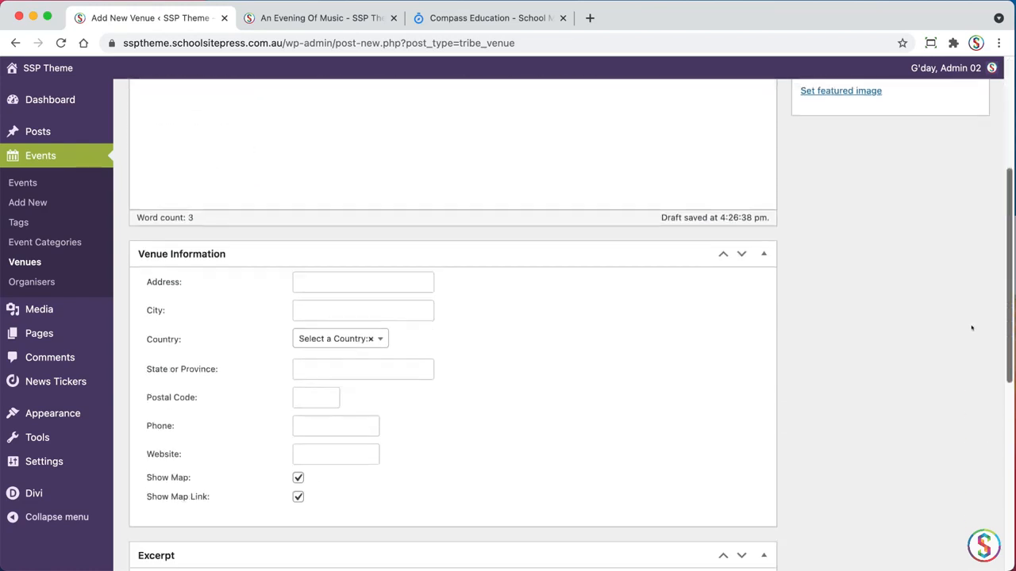
key("super+Tab")
triple_click(142, 262)
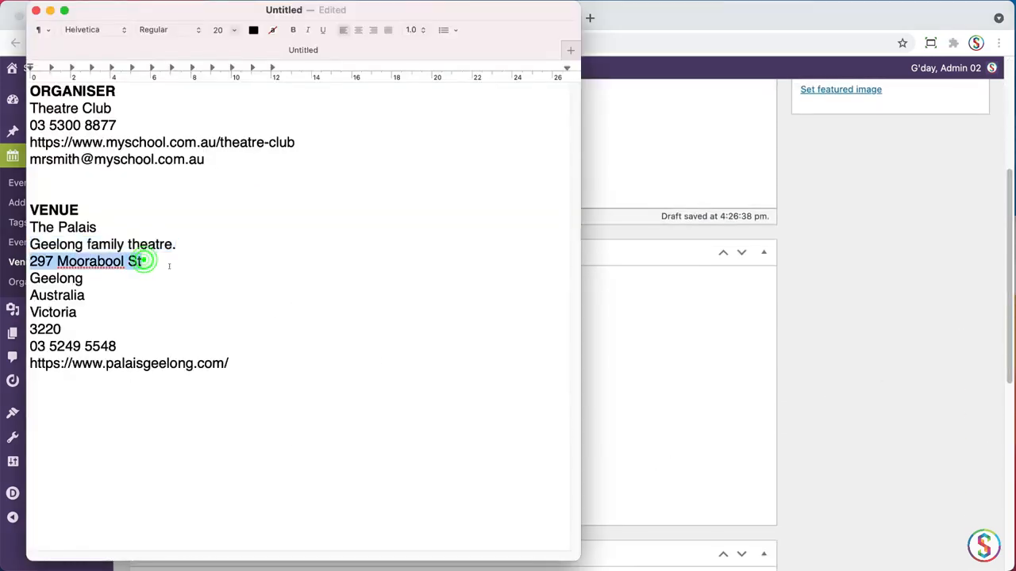
left_click(205, 259)
type("reet")
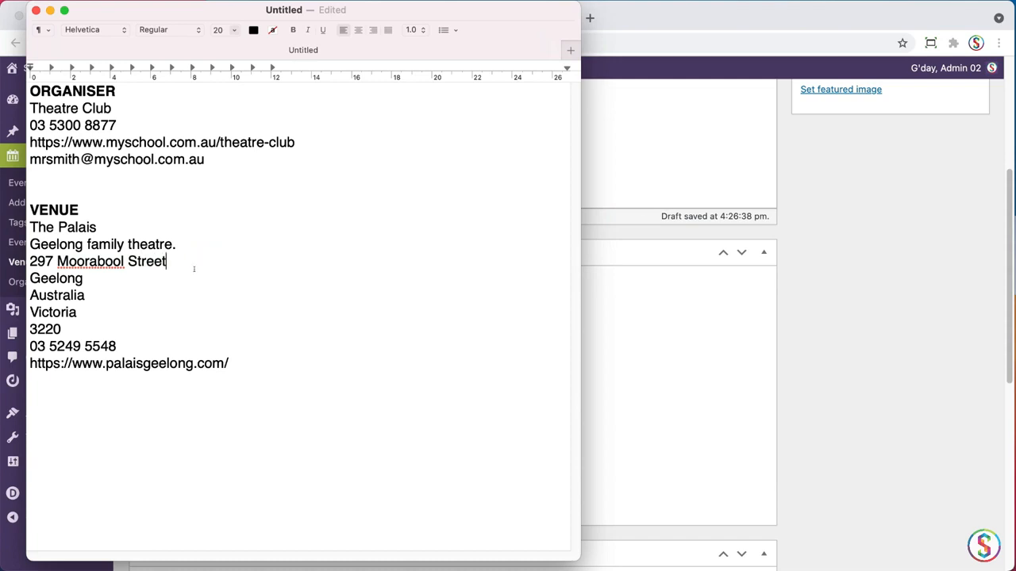
Step: Copy the venue's full street address from the TextEdit notes into the Address field of the venue information
triple_click(188, 261)
key("super+c")
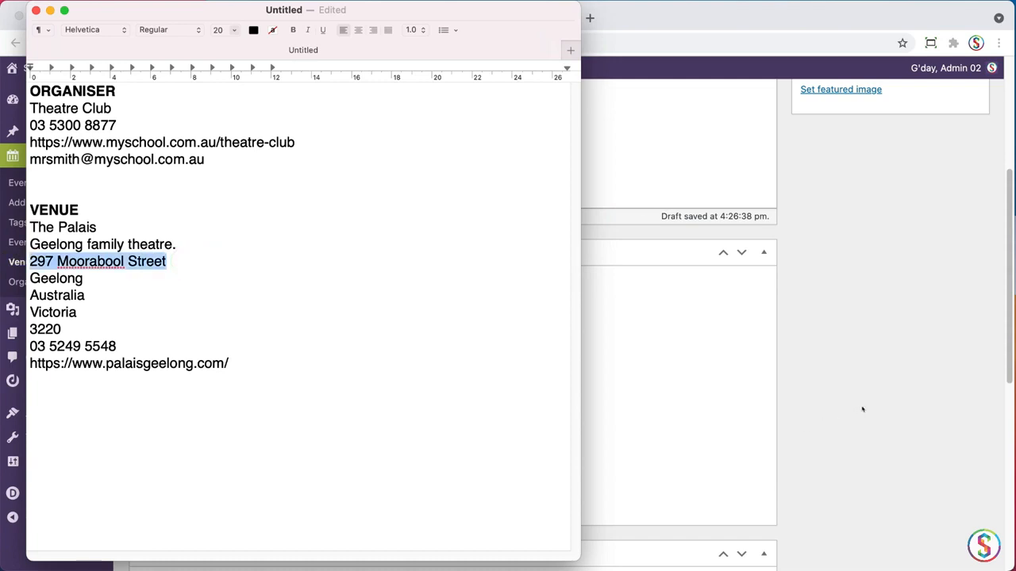
left_click(862, 409)
left_click(328, 281)
key("super+v")
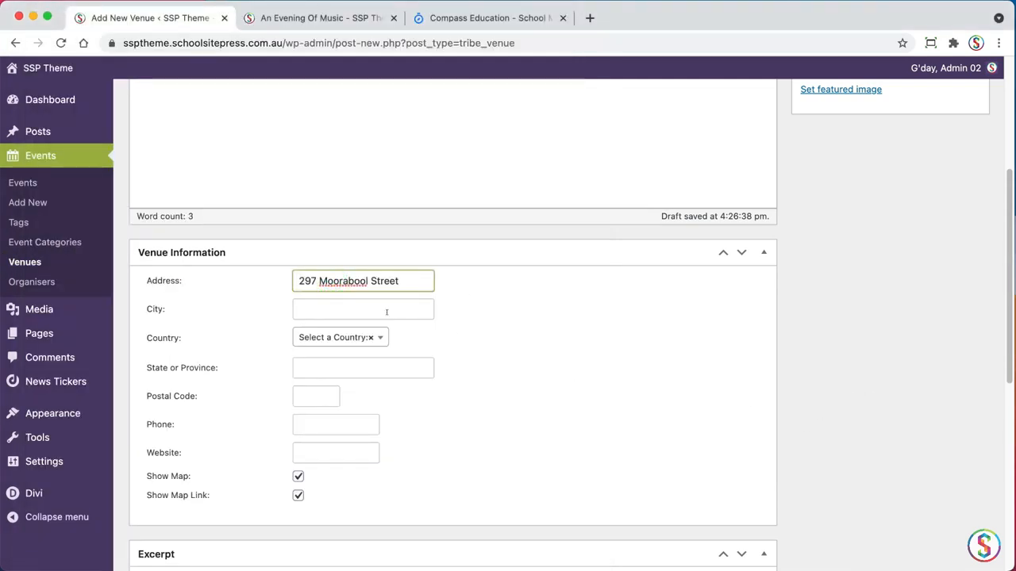
Step: Set the venue's city to Geelong and its country to Australia
left_click(386, 312)
type("Geelong")
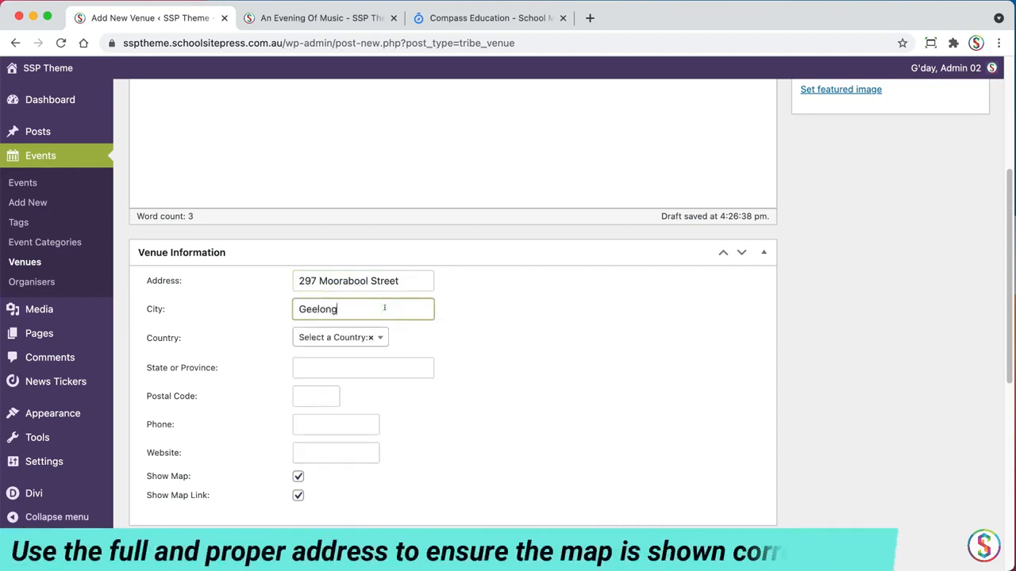
key("Tab")
key("Return")
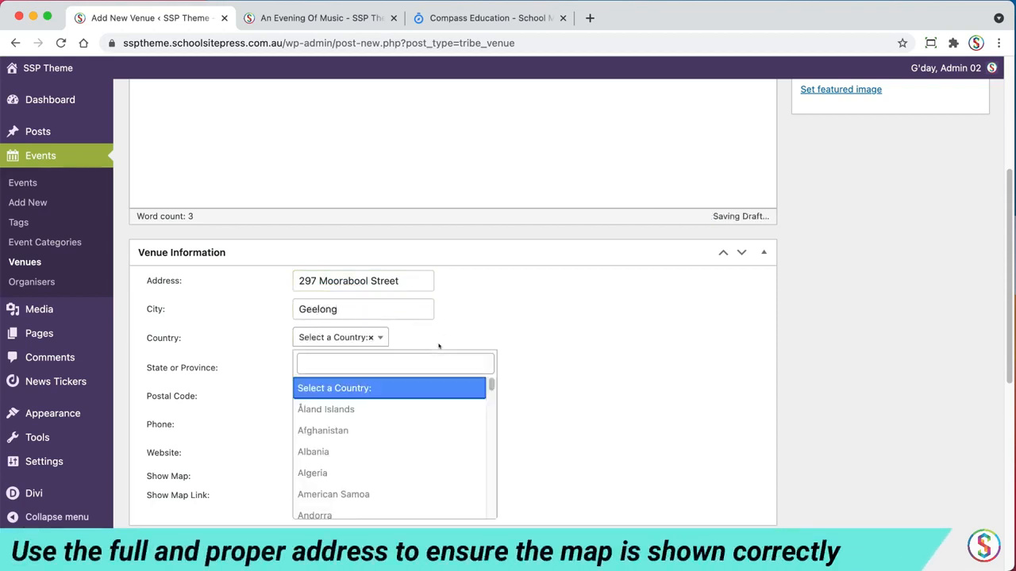
left_click(374, 358)
type("austr")
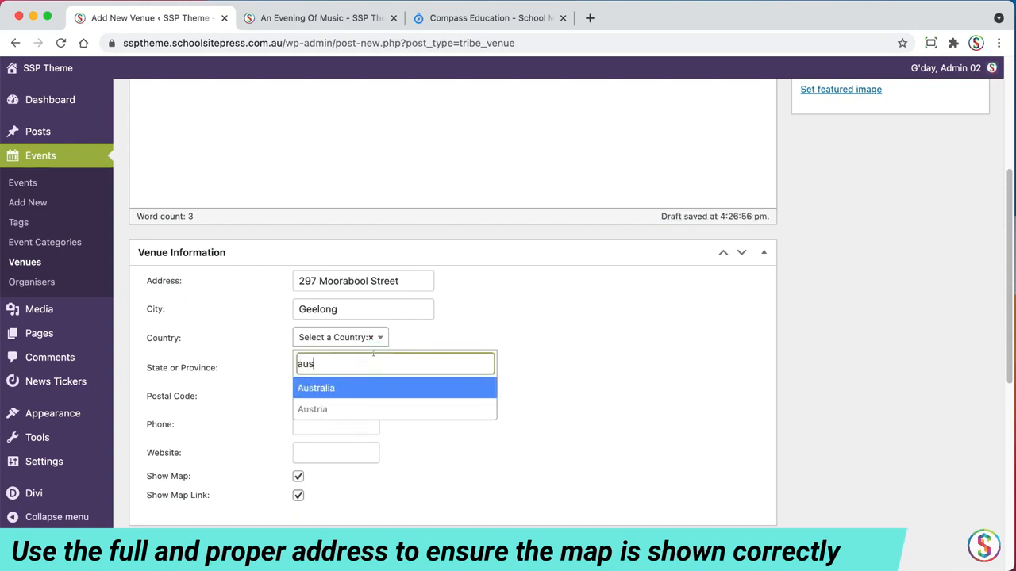
left_click(330, 383)
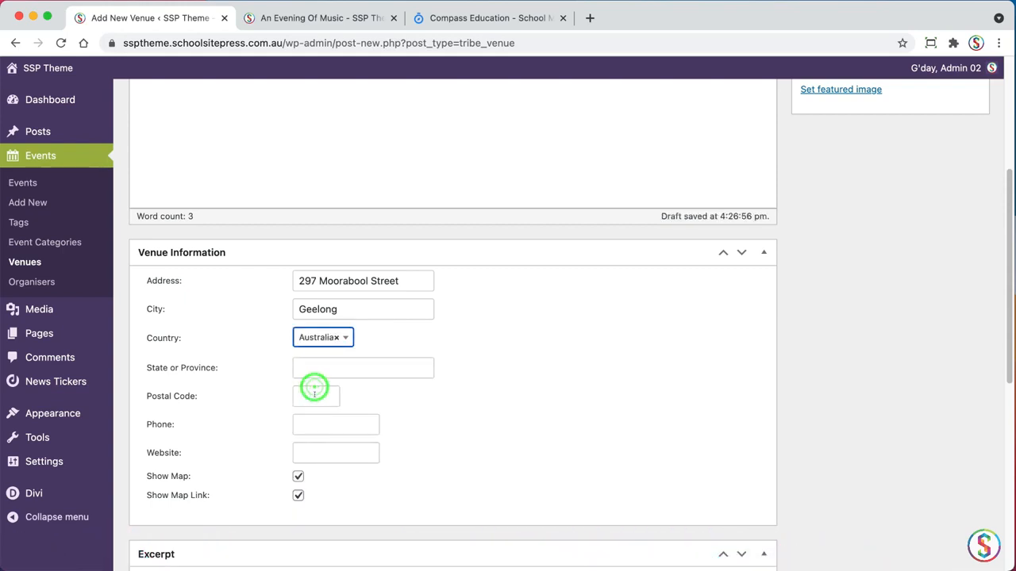
Step: Set the venue's state to Victoria and enter the postal code given in the notes
left_click(317, 369)
type("Vic")
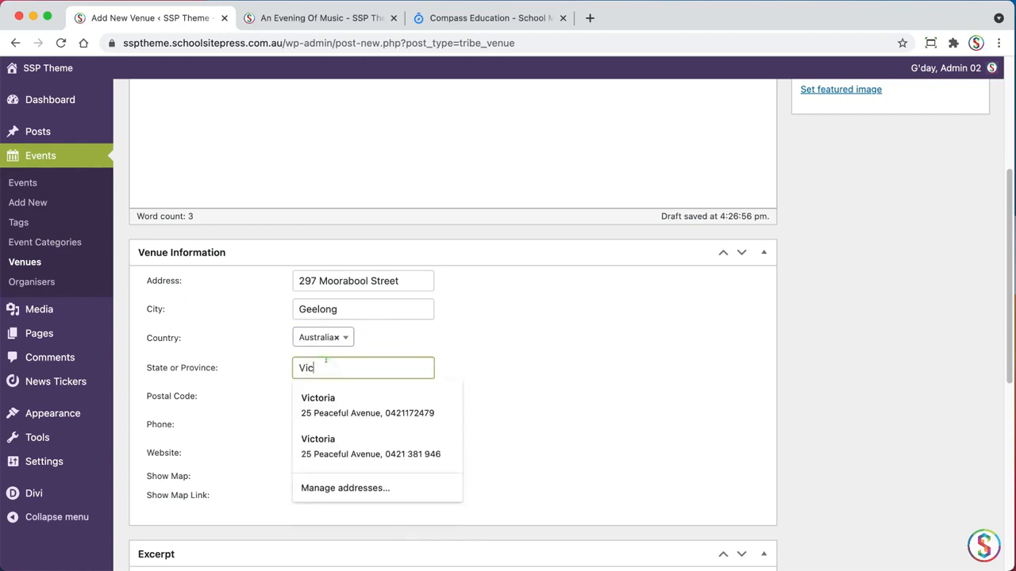
type("toria")
key("Tab")
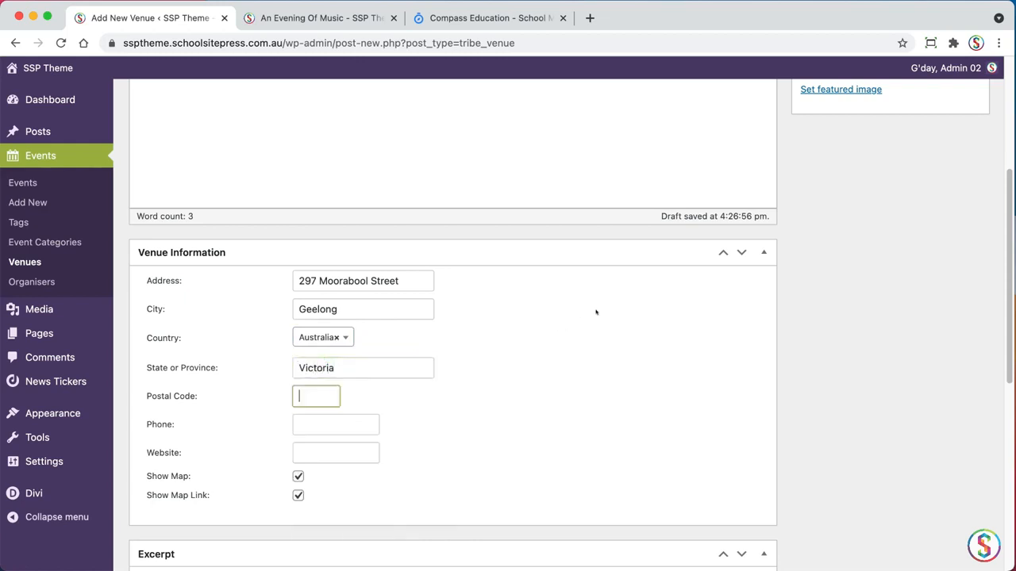
type("3220")
key("Tab")
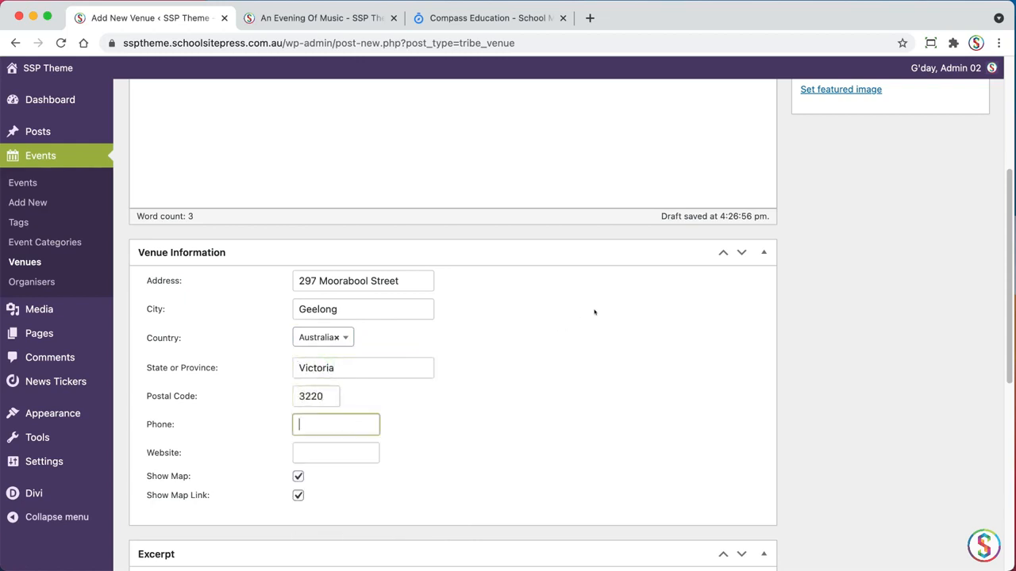
Step: Copy the venue's phone number from the TextEdit notes into the Phone field of the venue information
key("super+Tab")
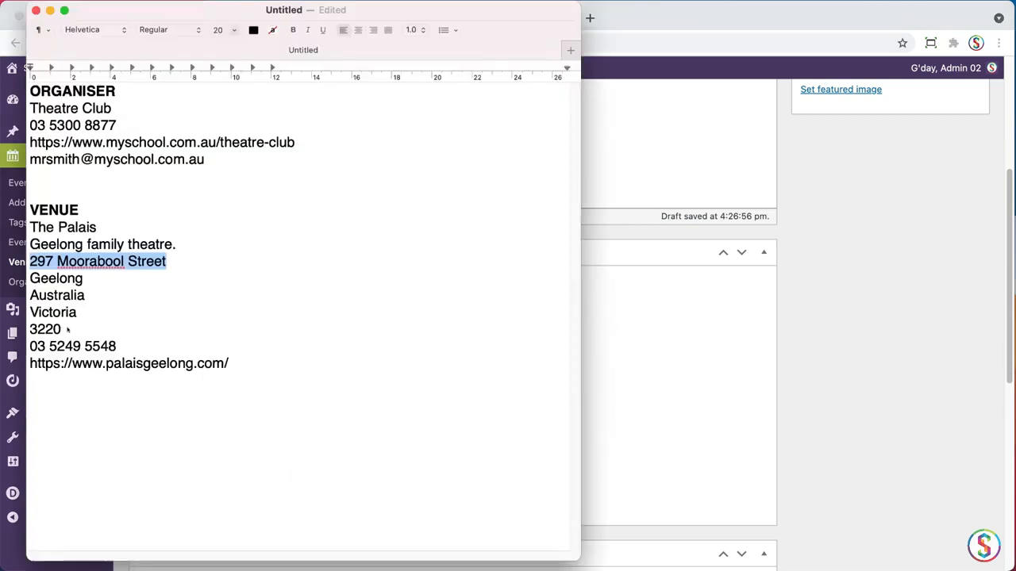
triple_click(118, 344)
key("super+c")
left_click(894, 426)
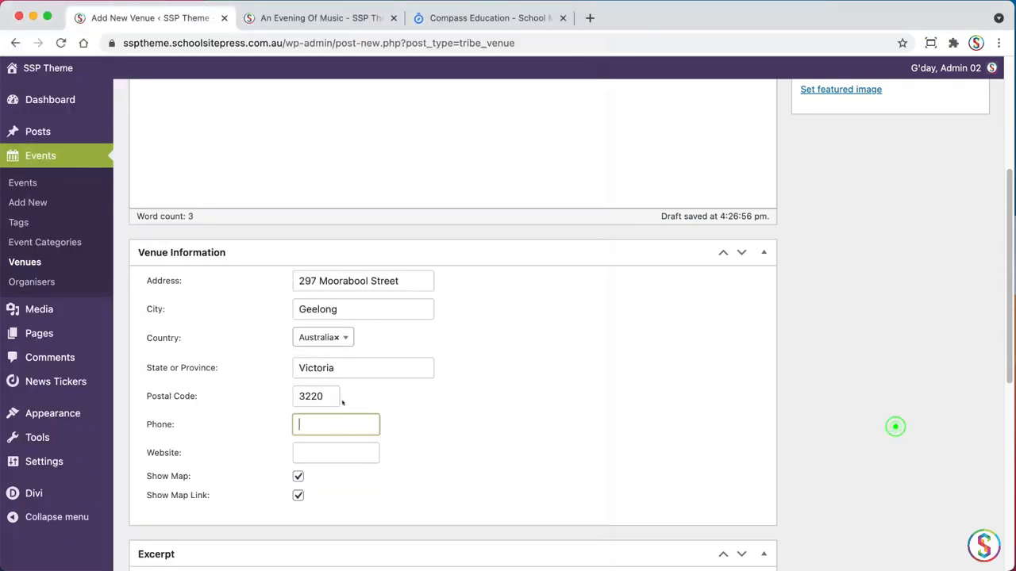
key("super+v")
key("super+Tab")
left_click_drag(231, 363, 31, 362)
key("super+c")
left_click(833, 443)
left_click(340, 452)
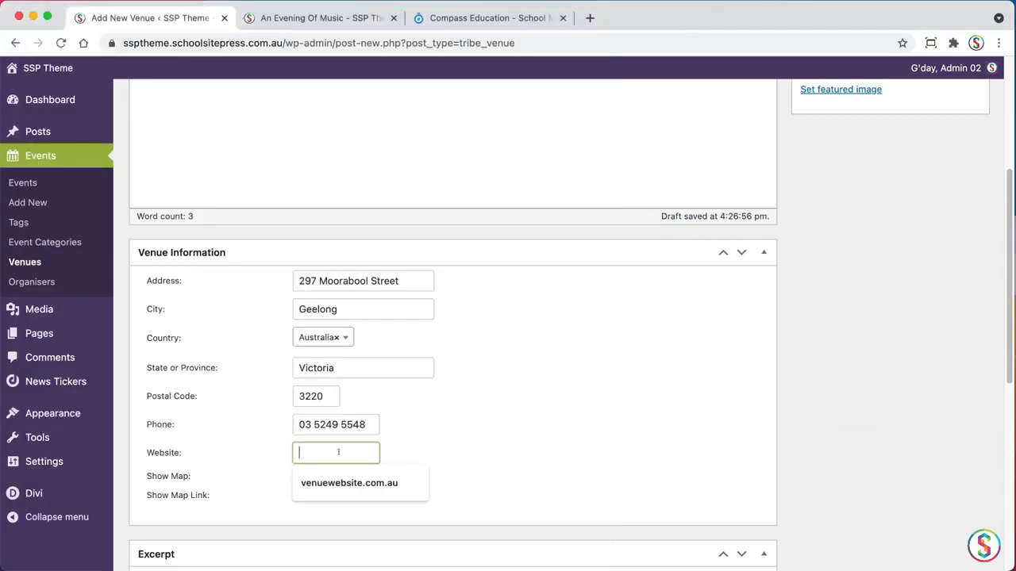
key("super+v")
left_click(927, 459)
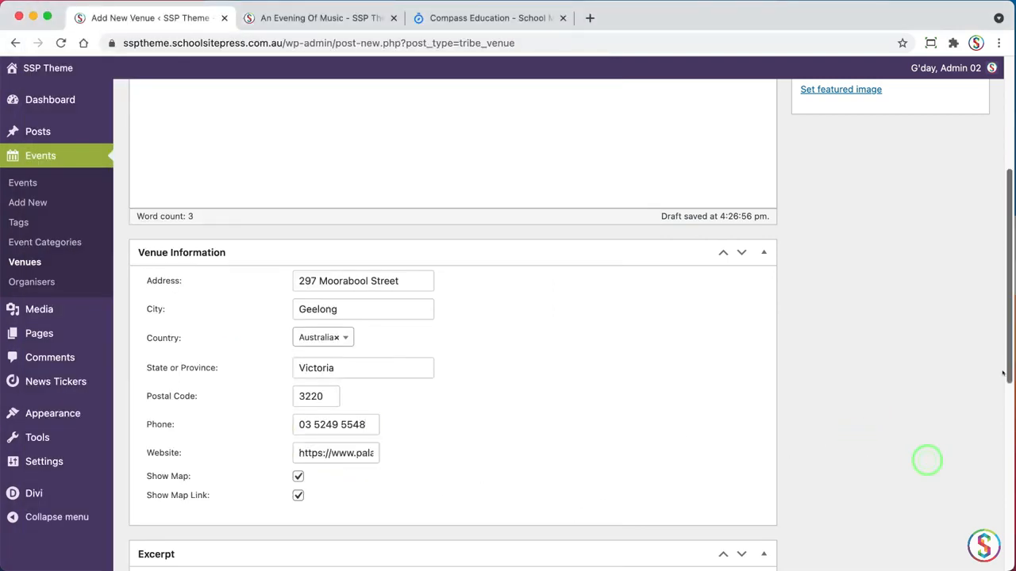
Step: Check the rest of the venue form, including the map options, and publish The Palais venue
left_click_drag(1004, 373, 992, 392)
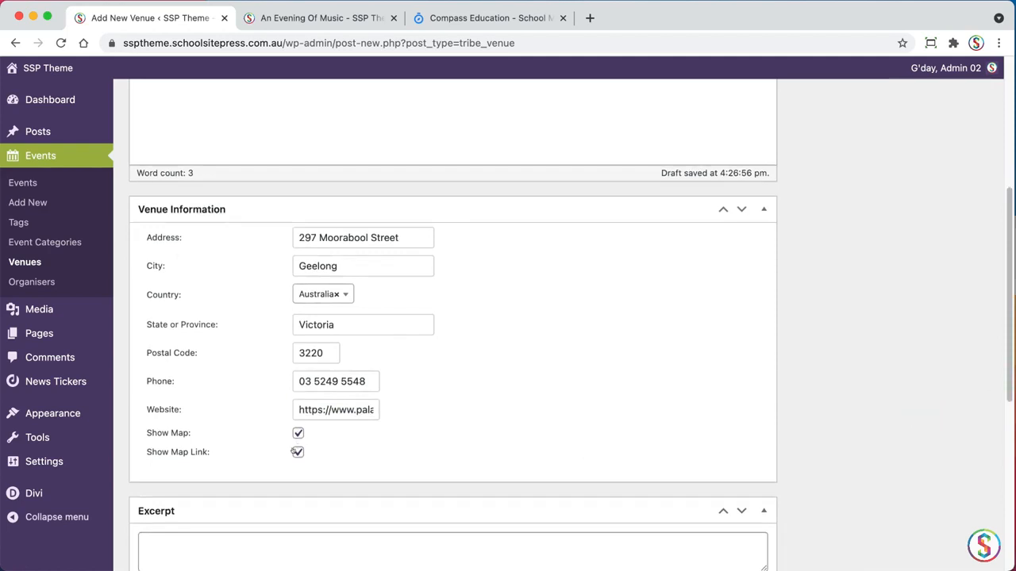
left_click_drag(1004, 389, 967, 488)
scroll(968, 488, "up", 10)
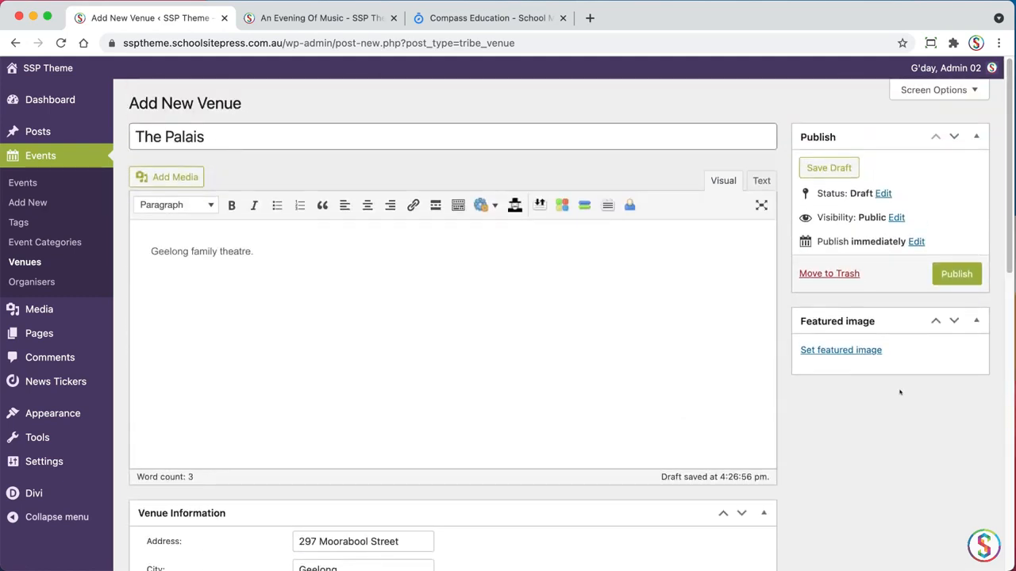
left_click(954, 275)
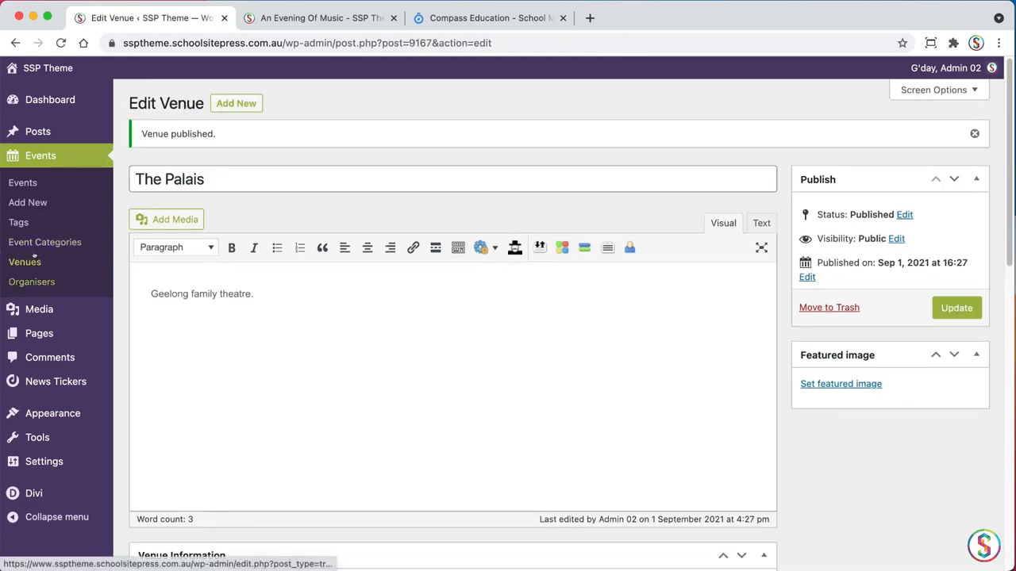
Step: Open the list of event categories
left_click(61, 242)
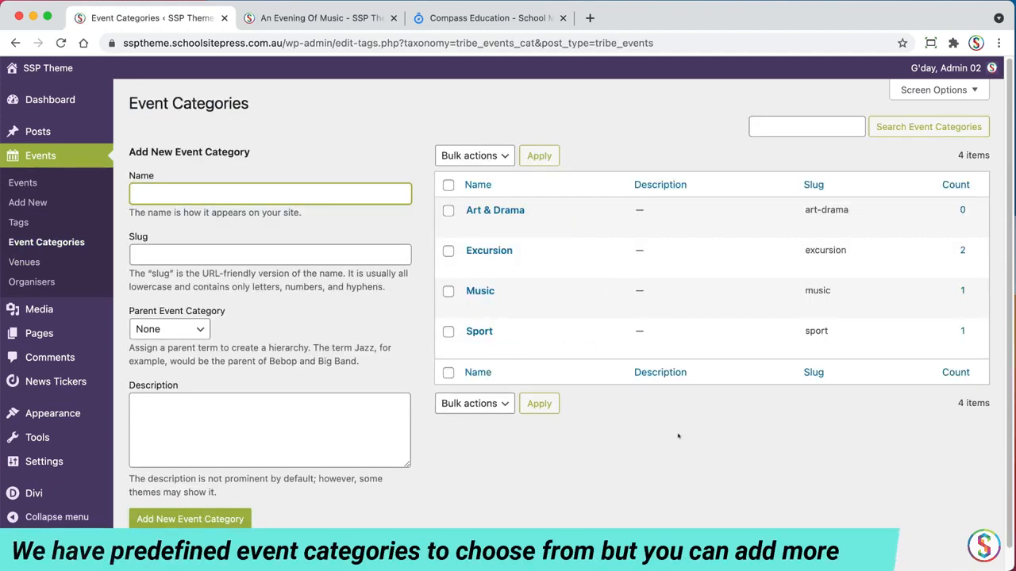
Step: Open the Art & Drama event category for editing and review its name, slug, parent, description and access settings
mouse_move(473, 226)
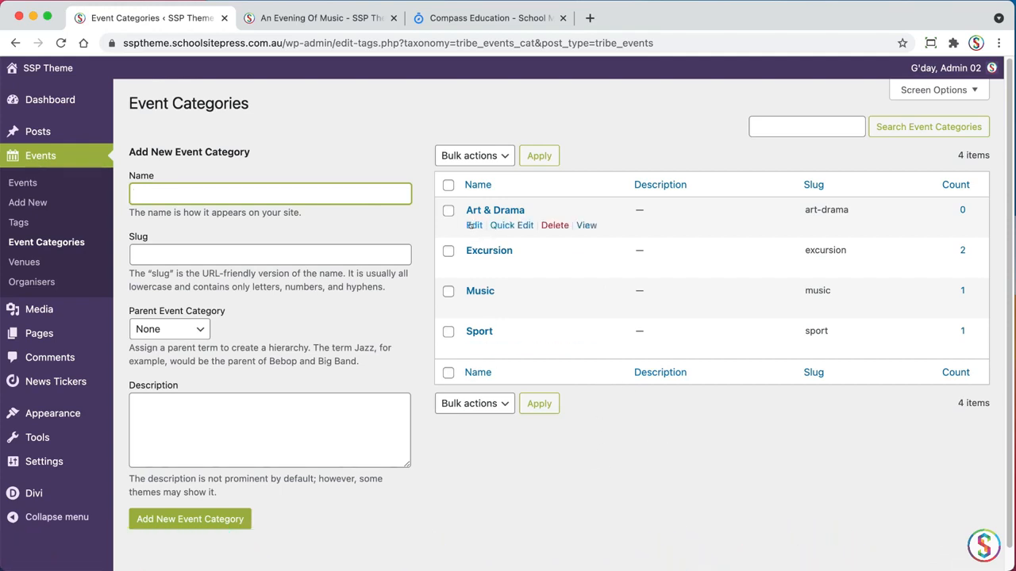
left_click(472, 226)
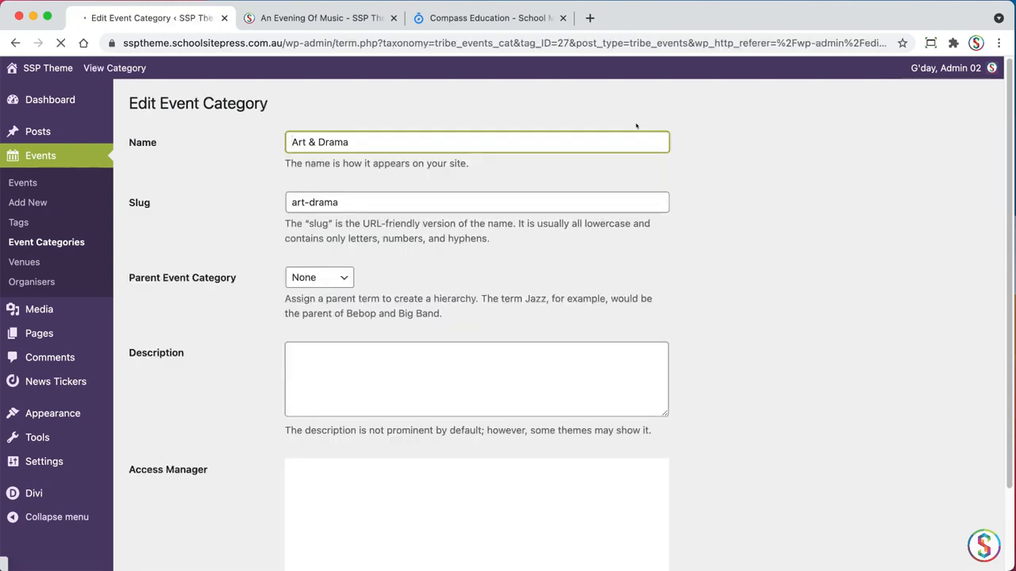
left_click(885, 295)
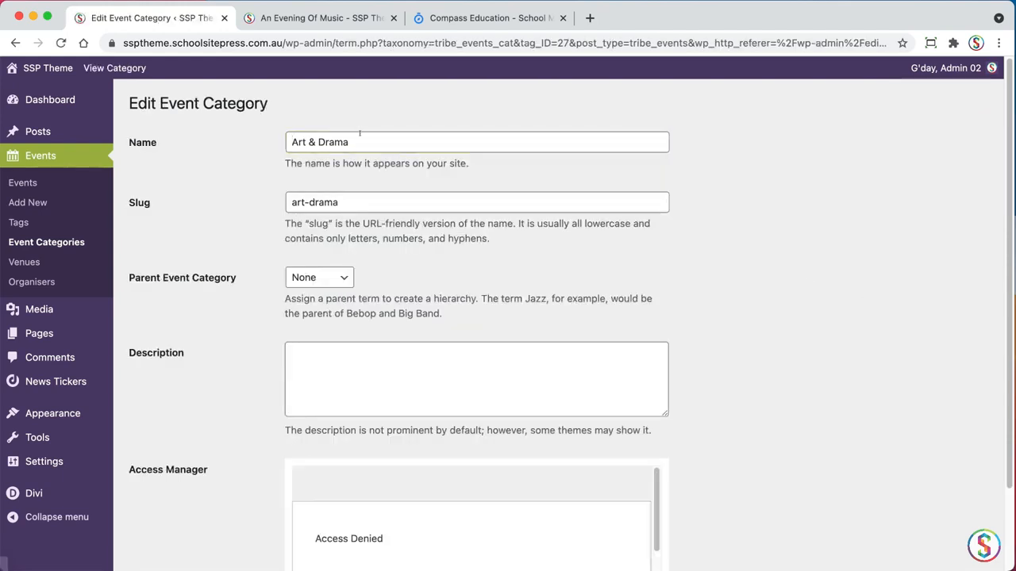
left_click(359, 141)
triple_click(349, 203)
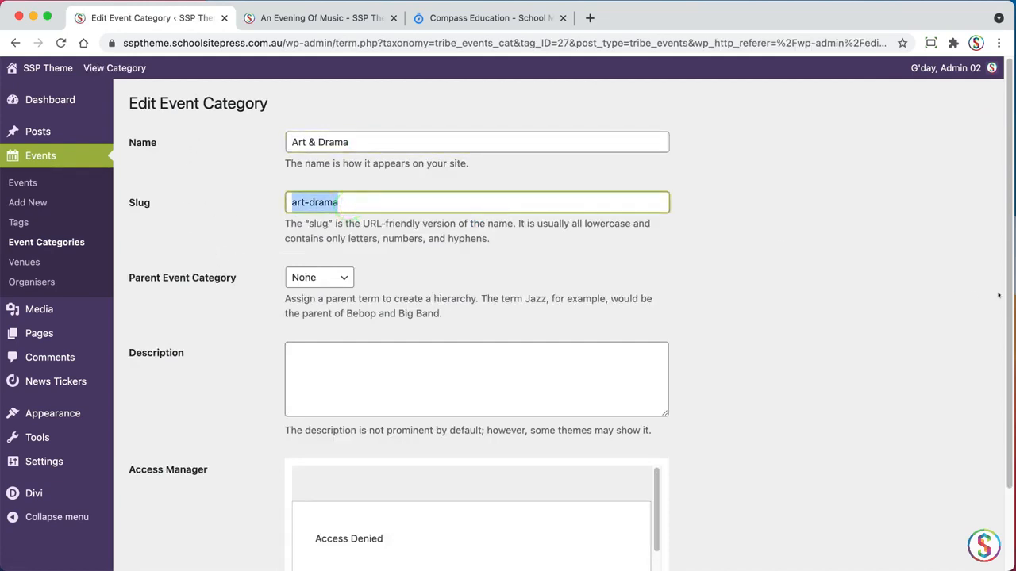
scroll(998, 295, "down", 3)
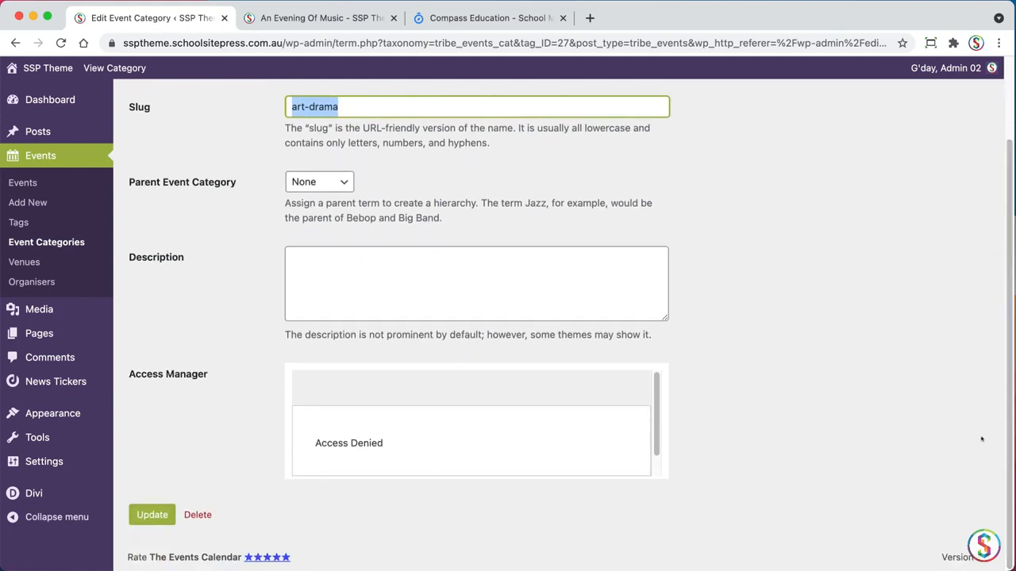
scroll(1002, 429, "up", 3)
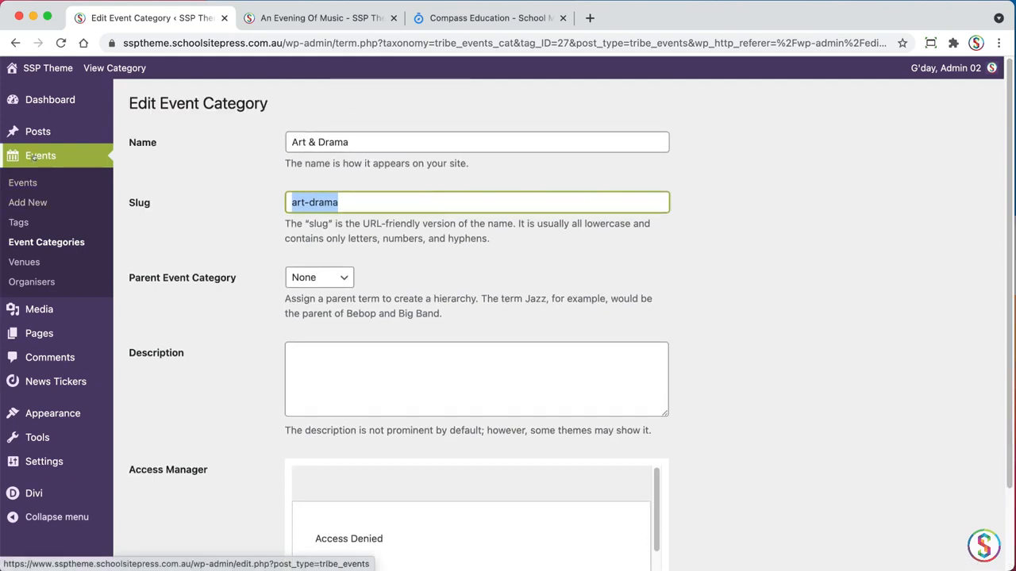
Step: Open the list of event tags and look through all the available tags
left_click(18, 222)
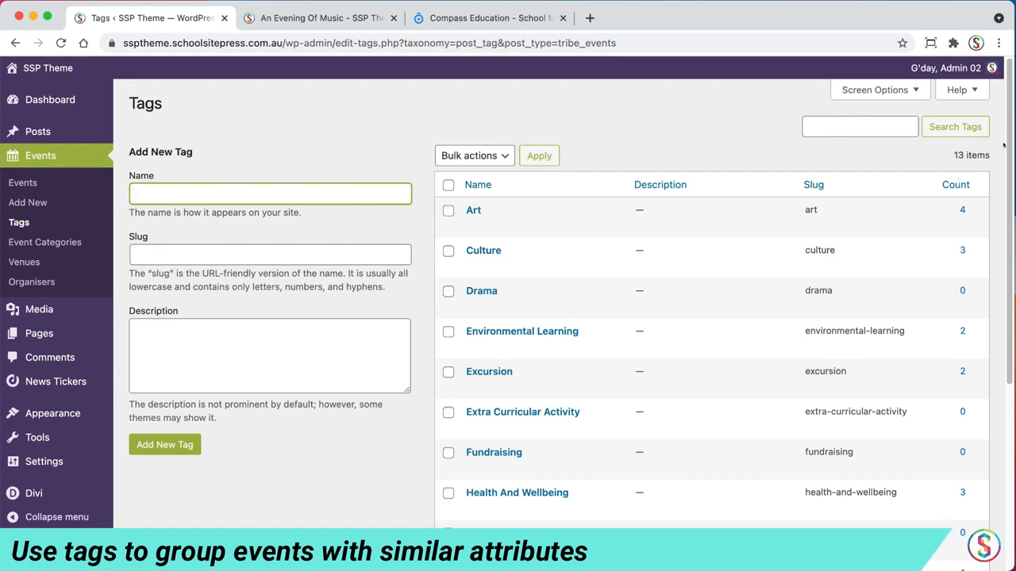
scroll(1003, 144, "down", 2)
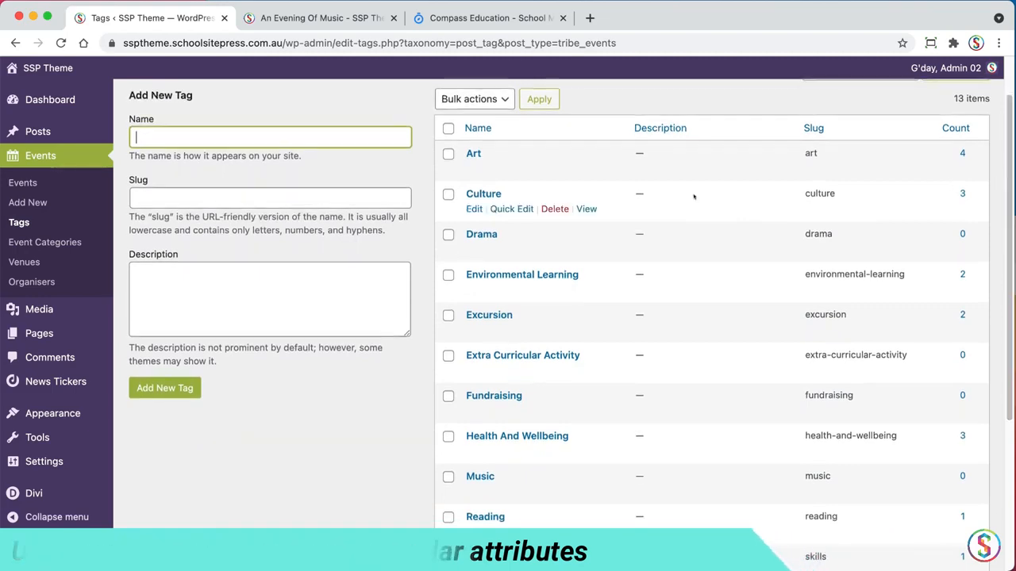
left_click_drag(1007, 201, 951, 297)
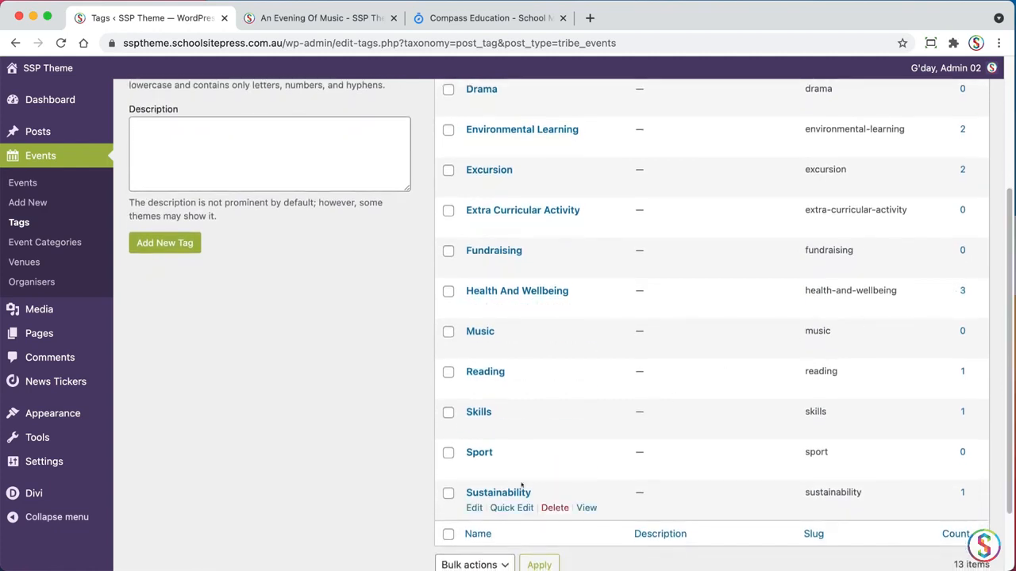
left_click_drag(1006, 350, 976, 216)
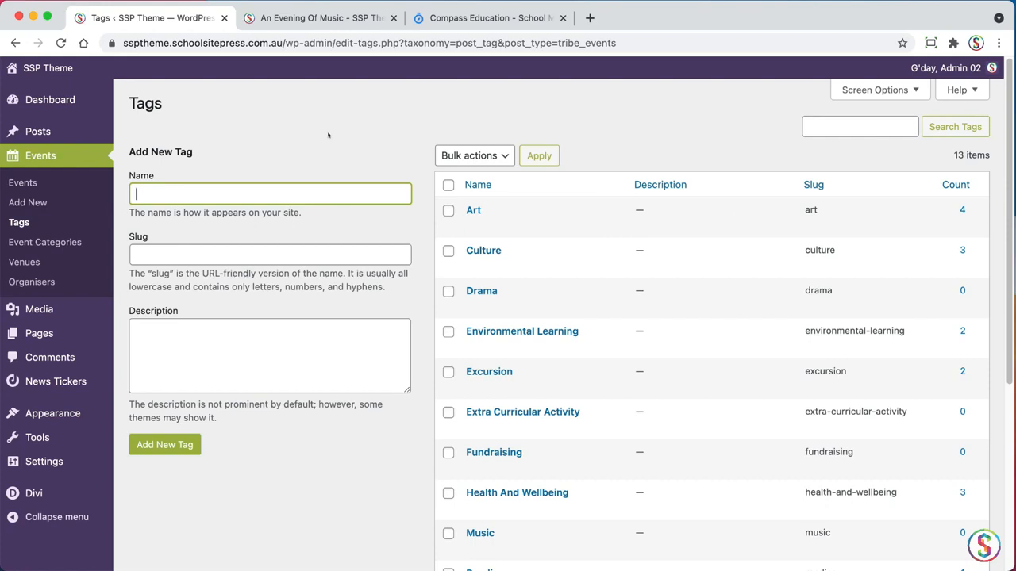
Step: Create a new event from the events list and title it "End Of Year School Concert"
left_click(22, 184)
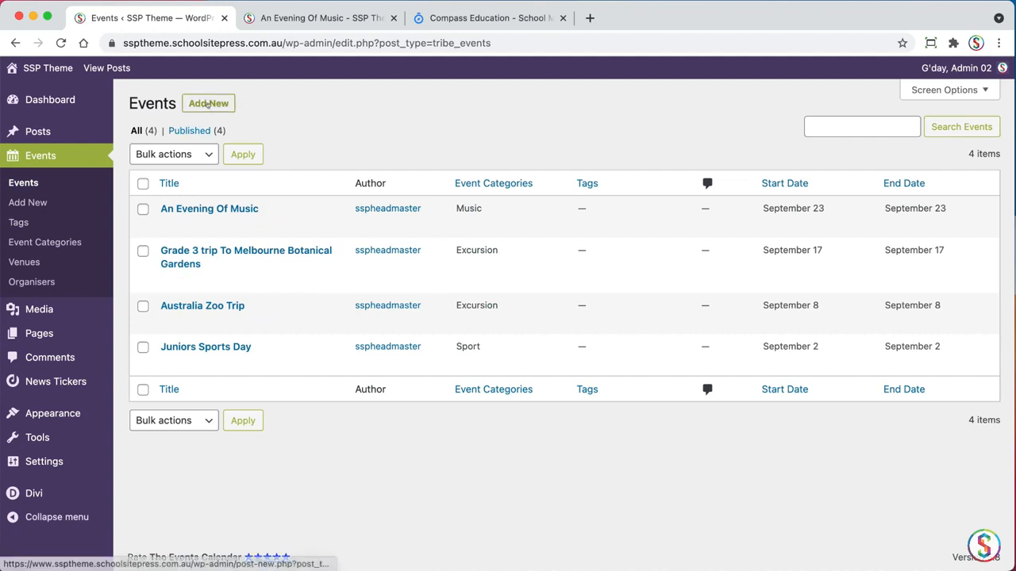
left_click(208, 103)
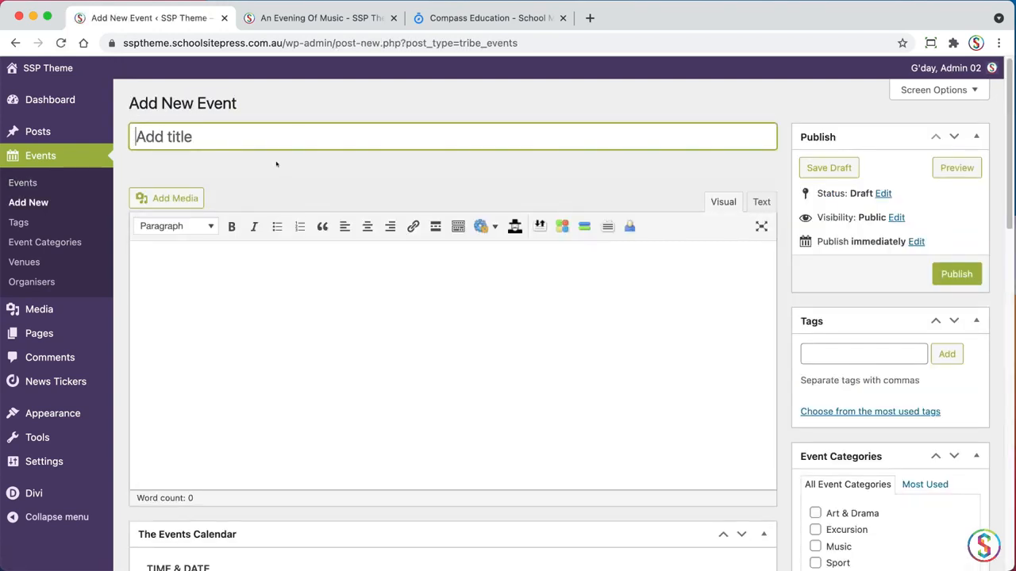
type("Sc")
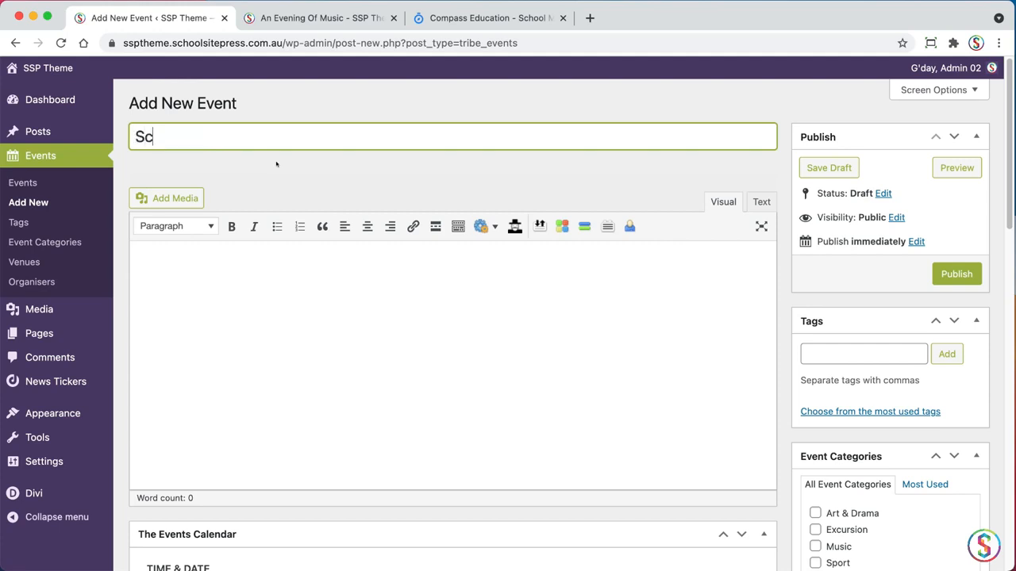
type("hool")
key("super+a")
type("End Of Yea")
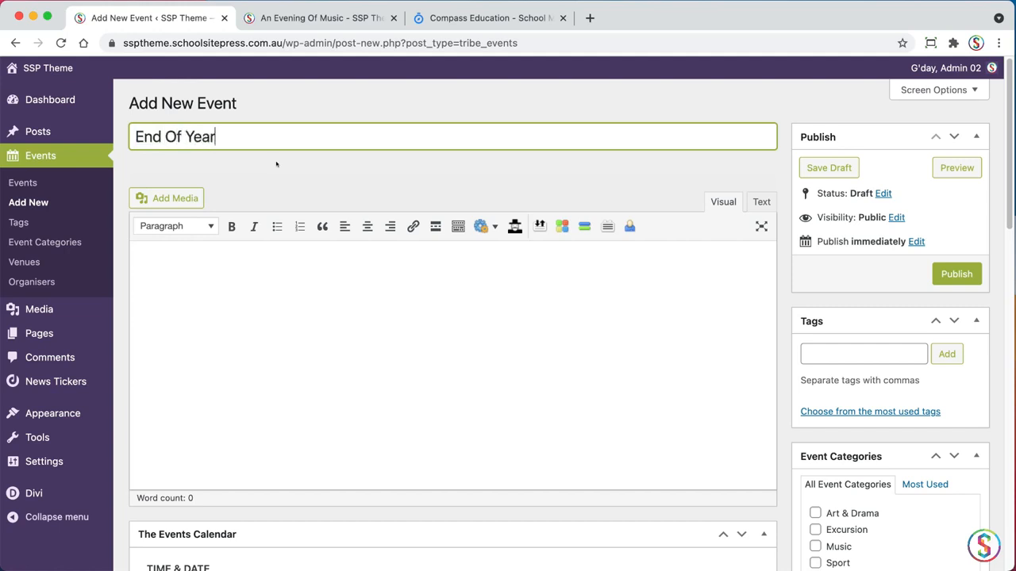
type("r School Concert")
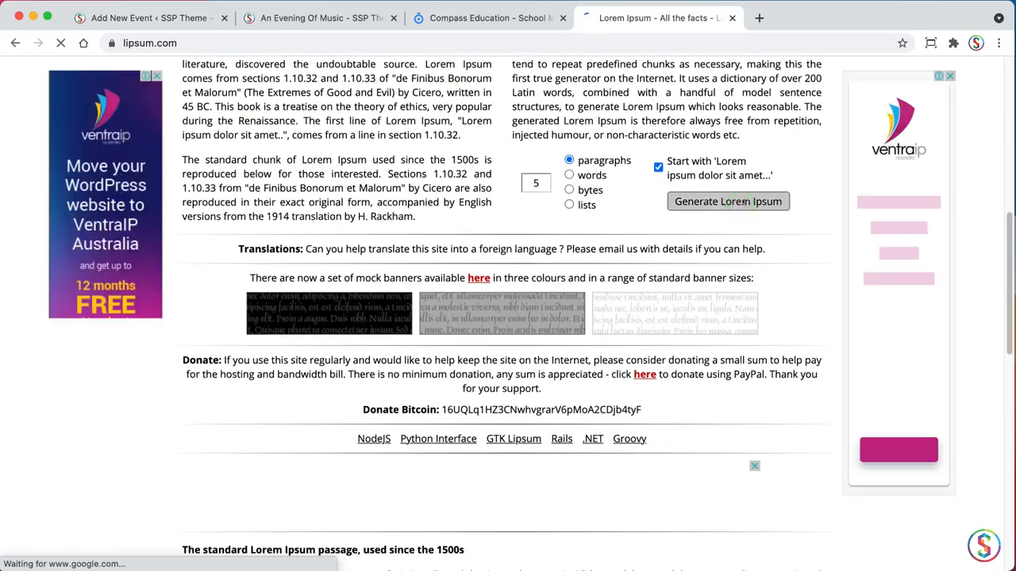
Step: Generate Lorem Ipsum text on lipsum.com and copy its first paragraph into the new event's description
left_click(728, 201)
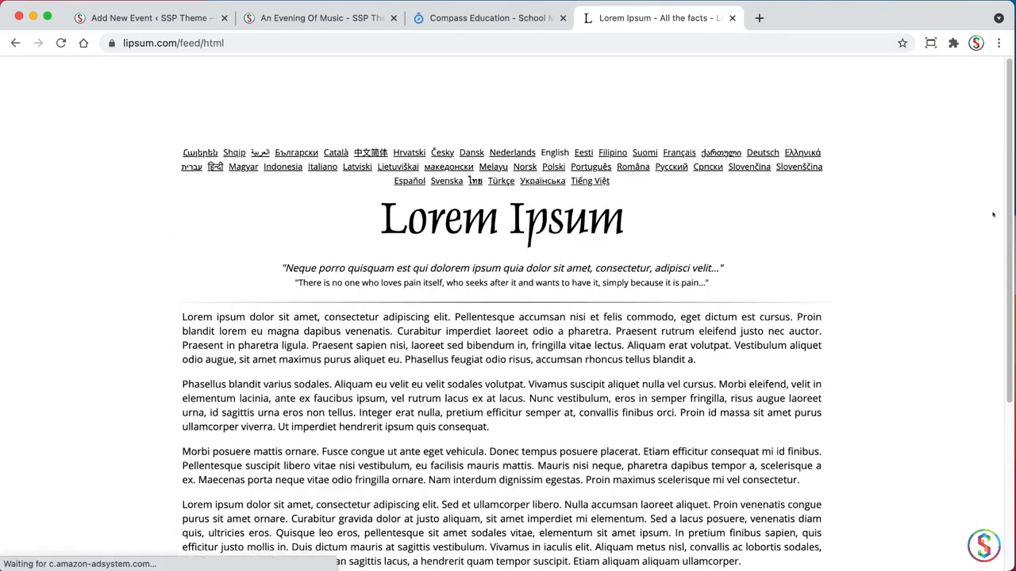
scroll(1002, 213, "down", 2)
left_click_drag(500, 284, 182, 241)
key("super+c")
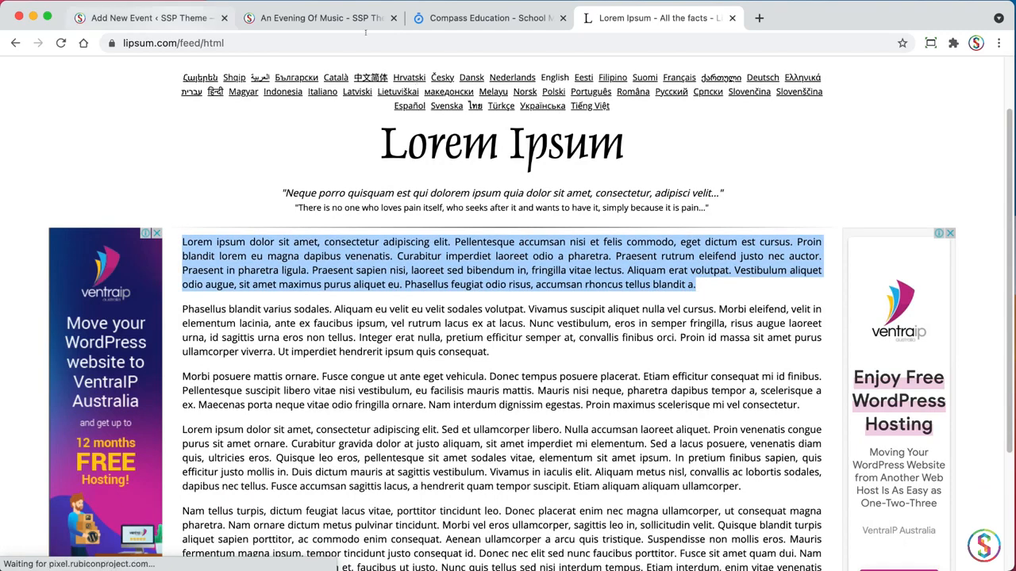
left_click(141, 18)
left_click(279, 295)
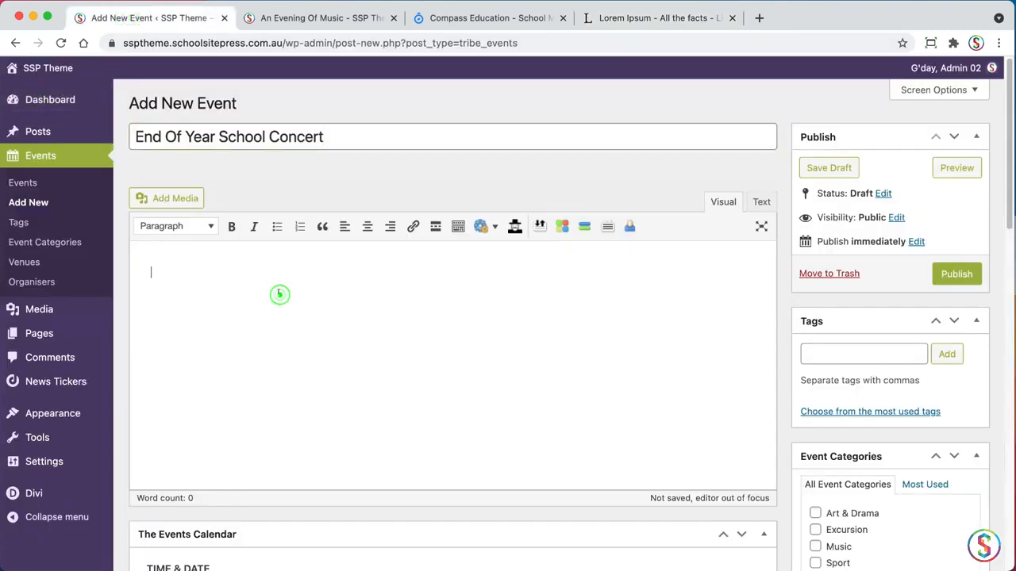
key("super+v")
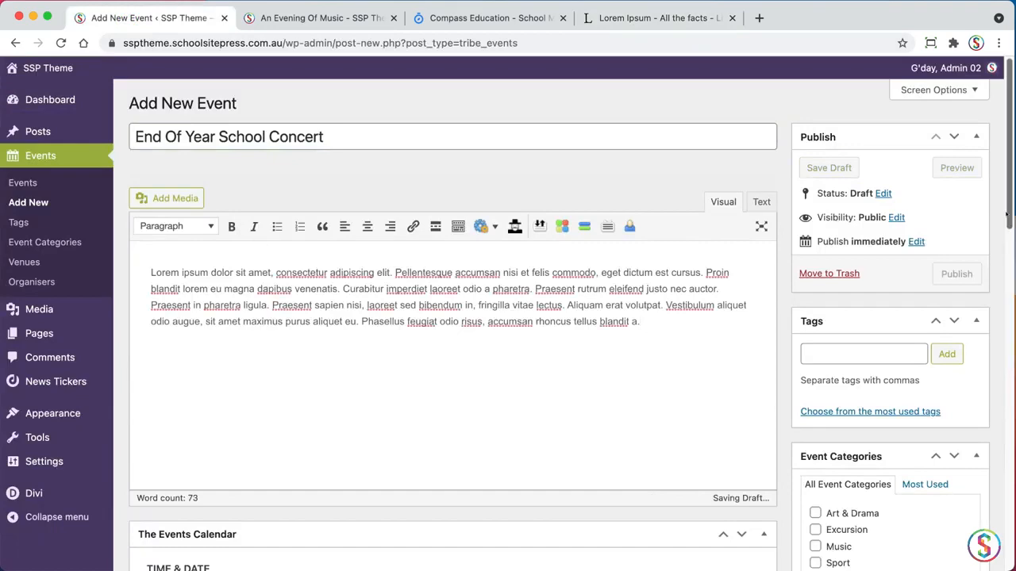
Step: Set the event's start date to 19 November 2021
scroll(982, 289, "down", 5)
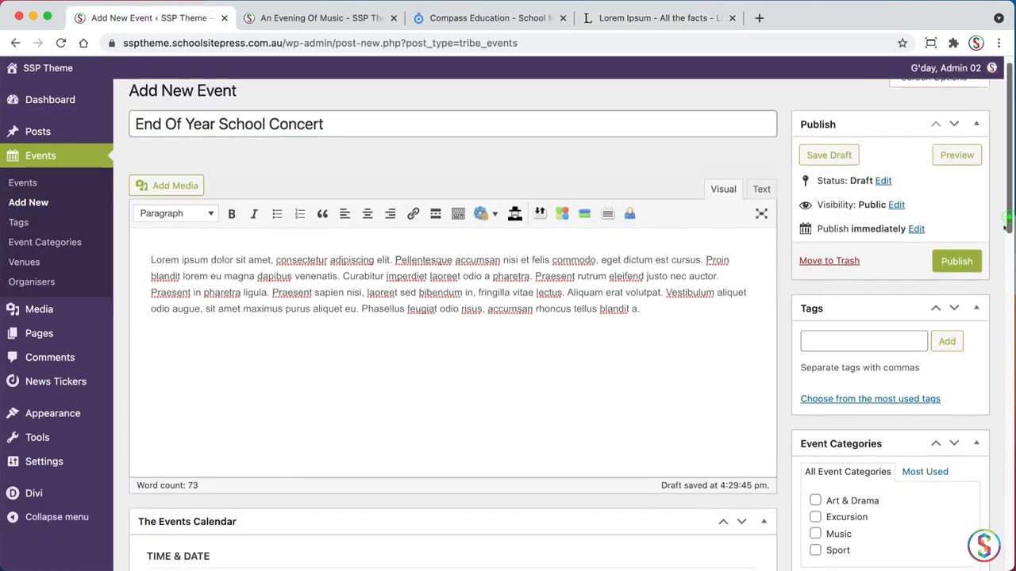
scroll(982, 289, "down", 2)
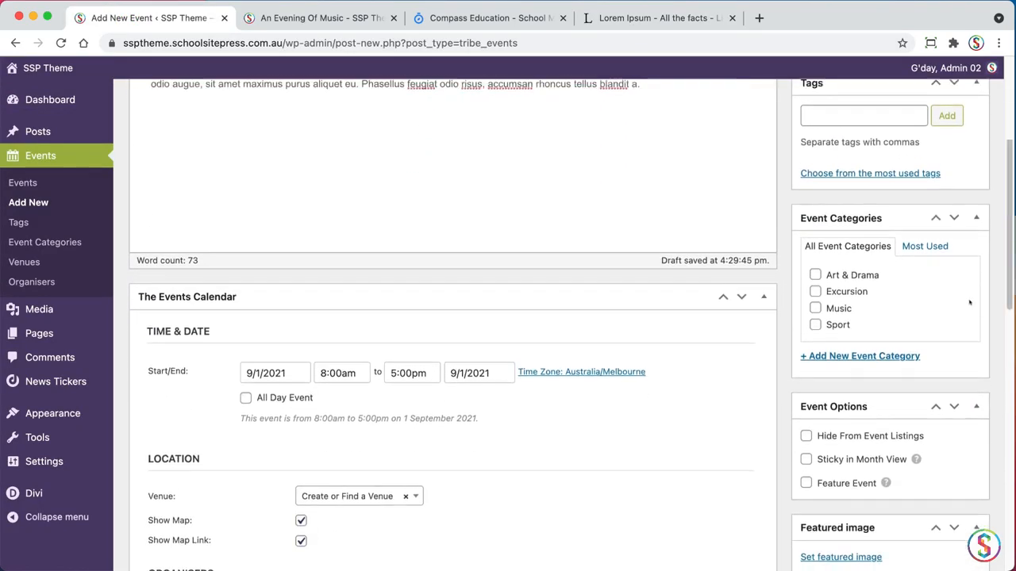
left_click(298, 365)
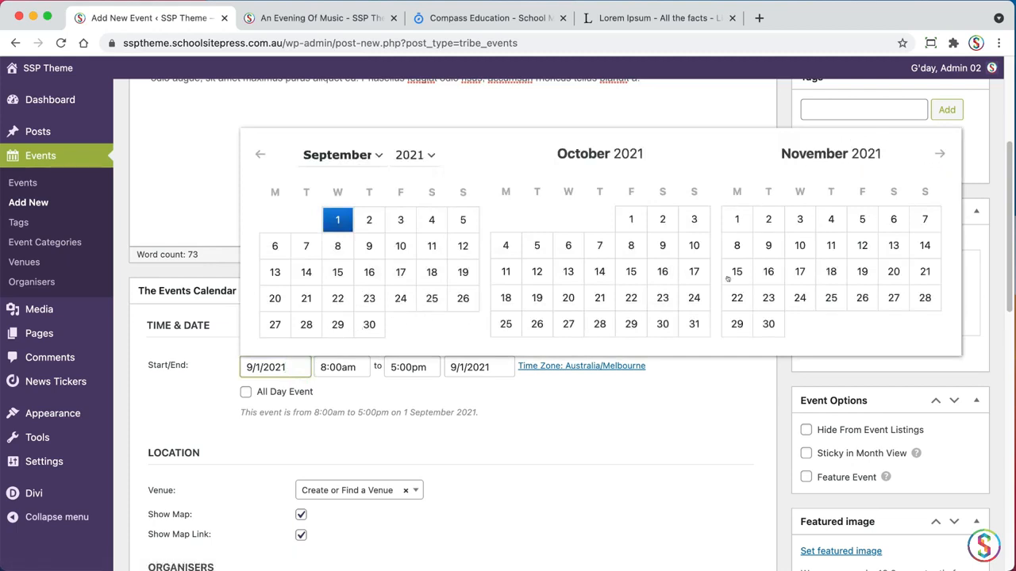
left_click(939, 154)
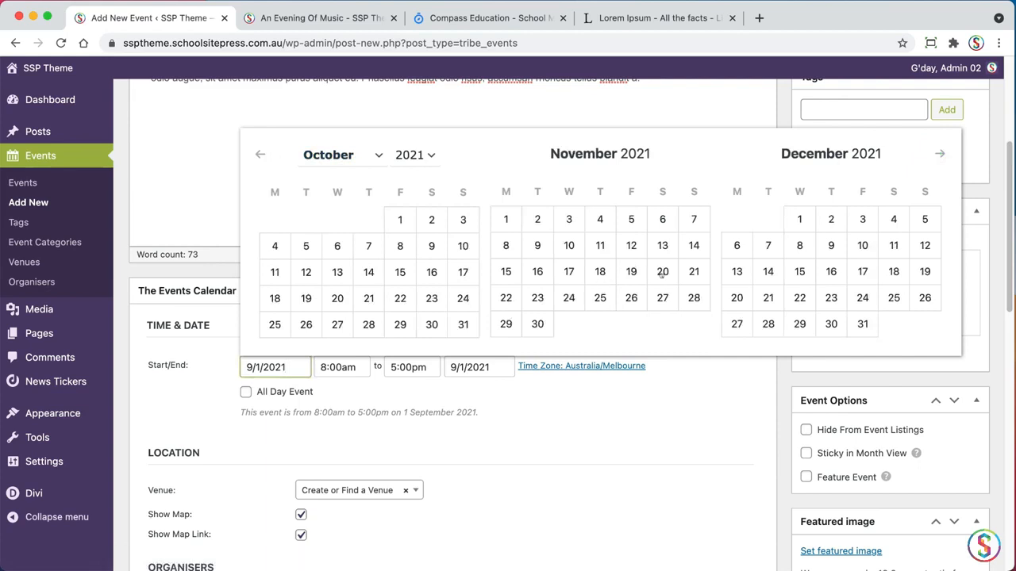
left_click(630, 271)
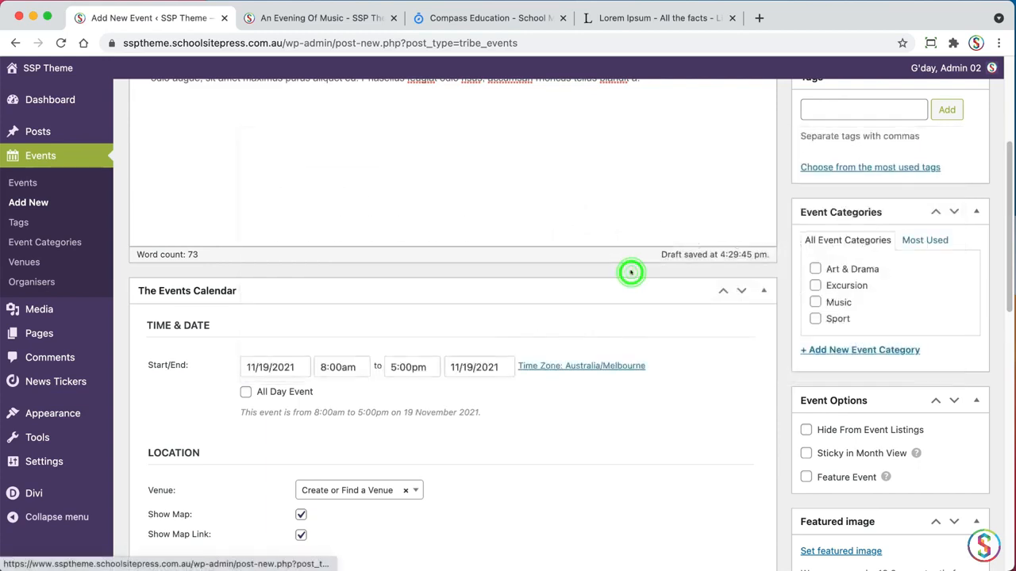
Step: Set the event's start time to 7:30pm and its end time to 10:00pm
left_click(341, 366)
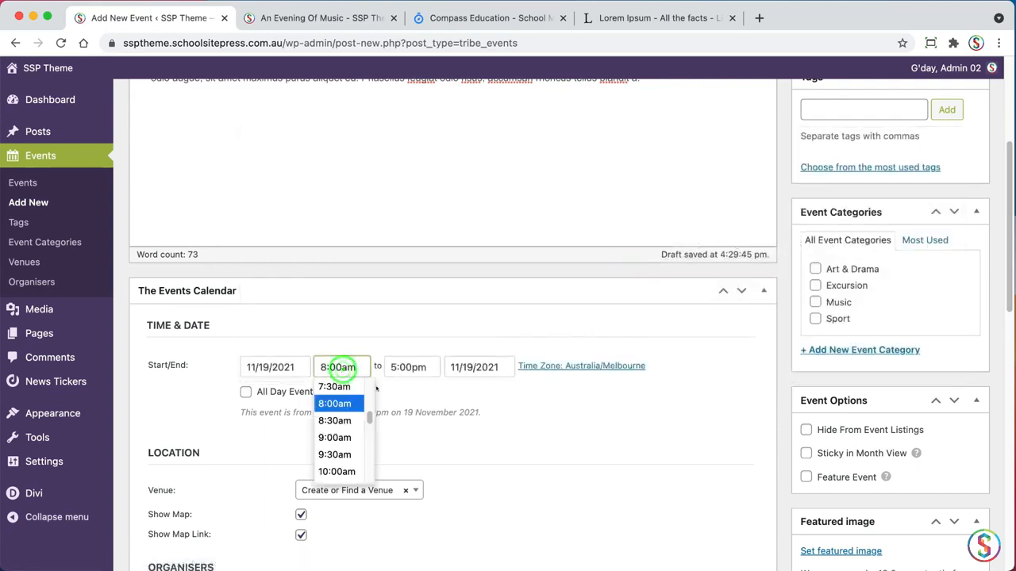
left_click_drag(370, 418, 364, 465)
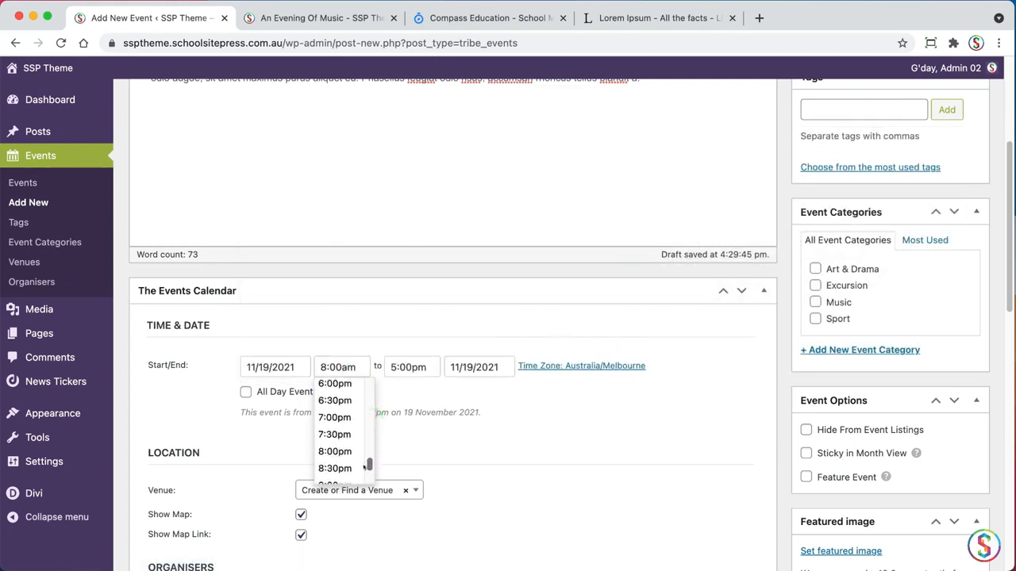
left_click(337, 434)
left_click(411, 366)
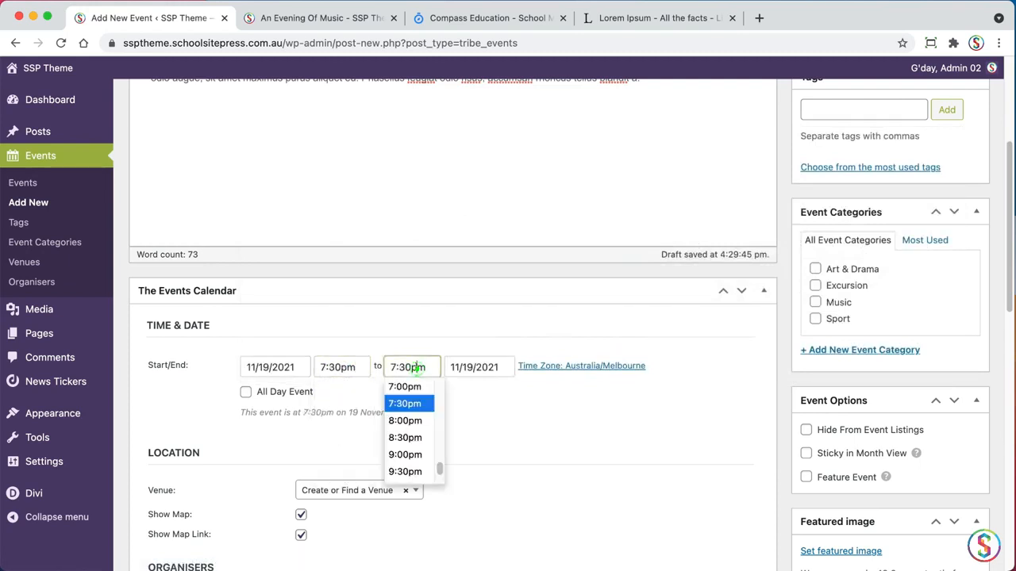
scroll(439, 470, "down", 2)
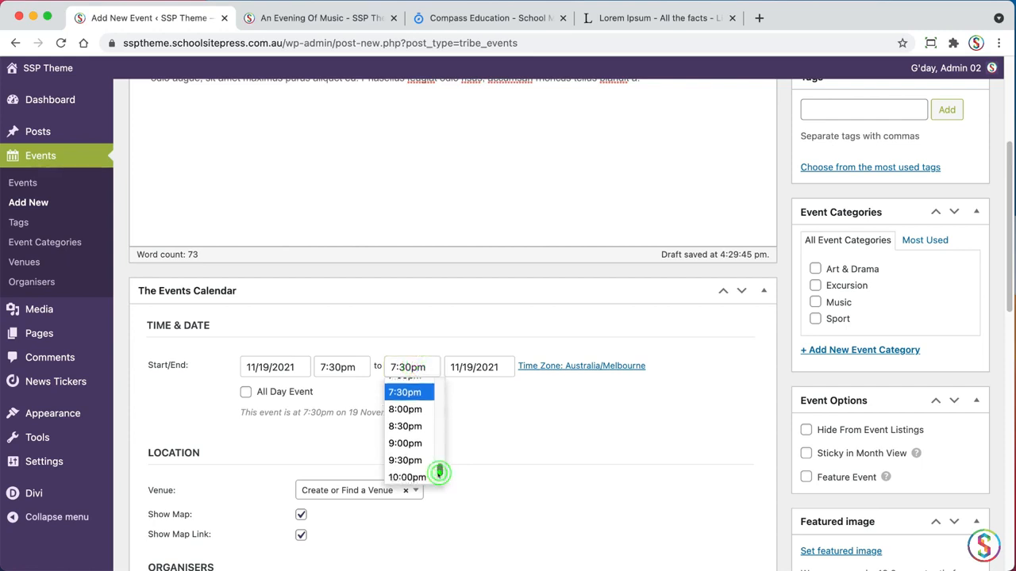
left_click(415, 471)
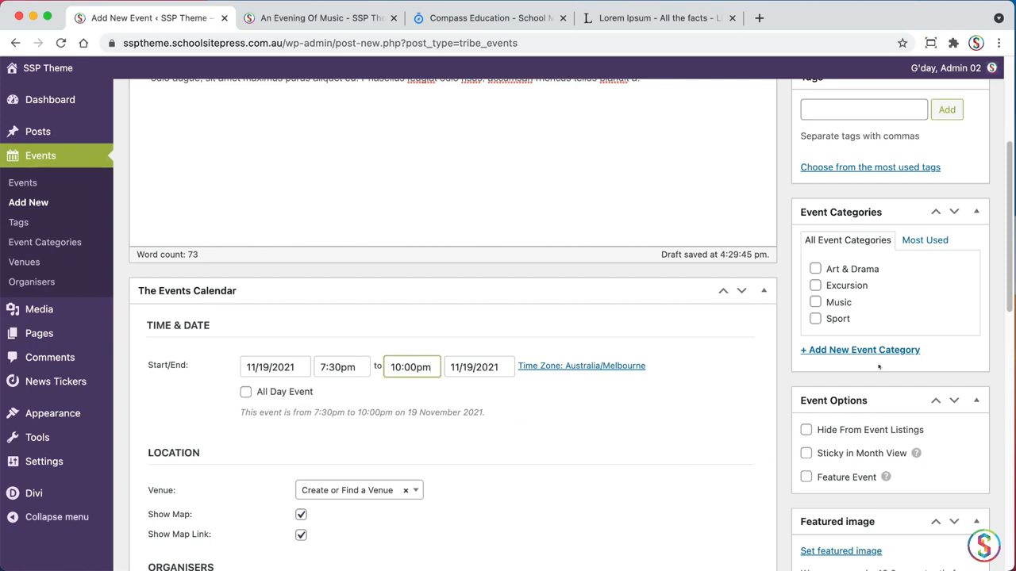
Step: Assign The Palais as the event's venue and Theatre Club as its organiser
scroll(977, 389, "down", 5)
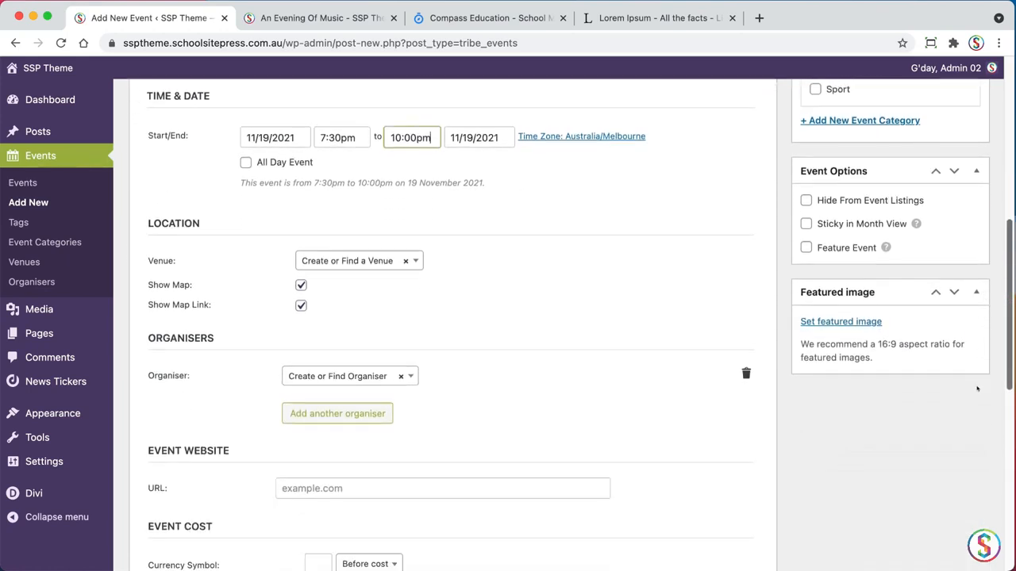
scroll(977, 389, "down", 1)
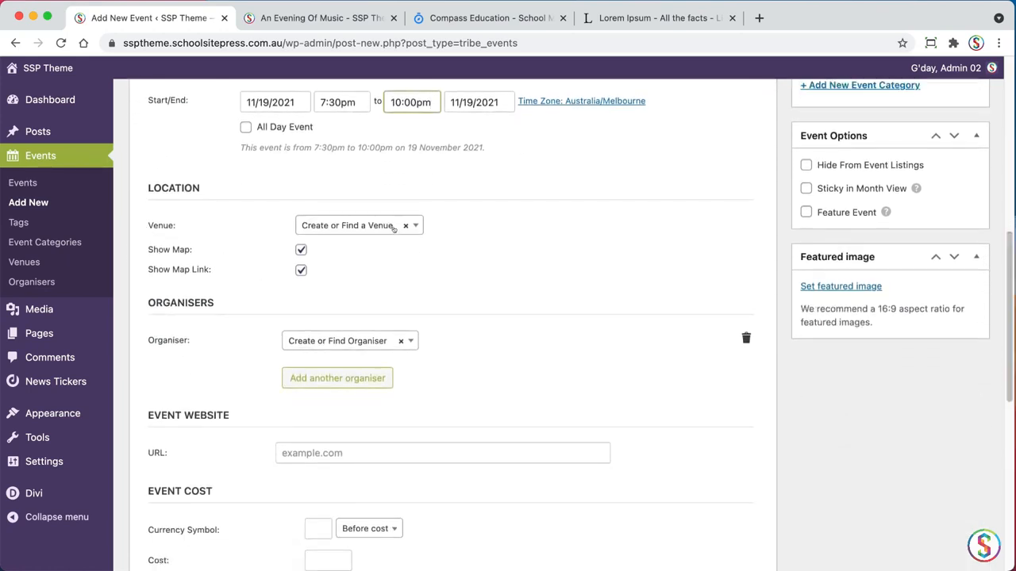
left_click(354, 226)
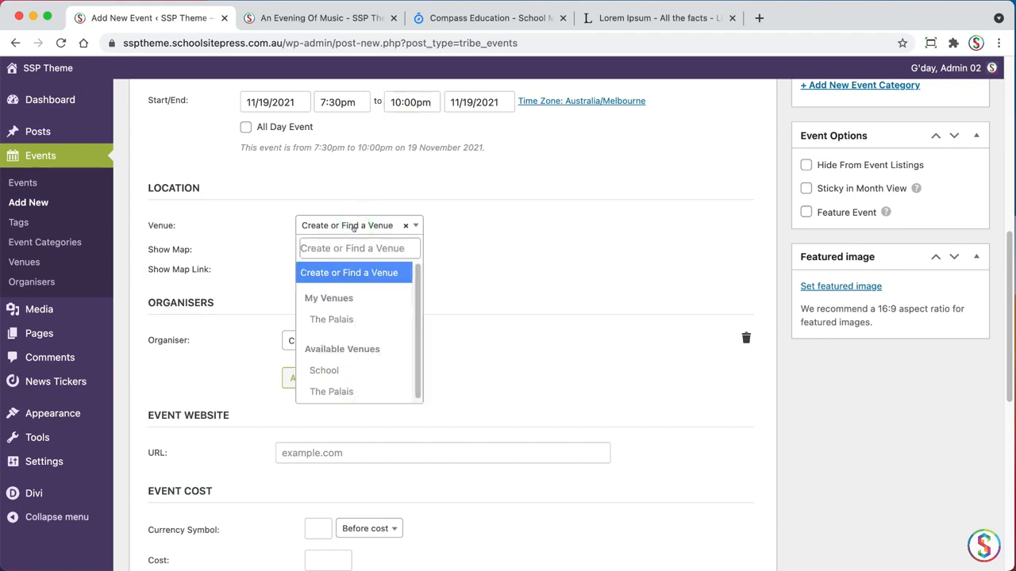
left_click(354, 319)
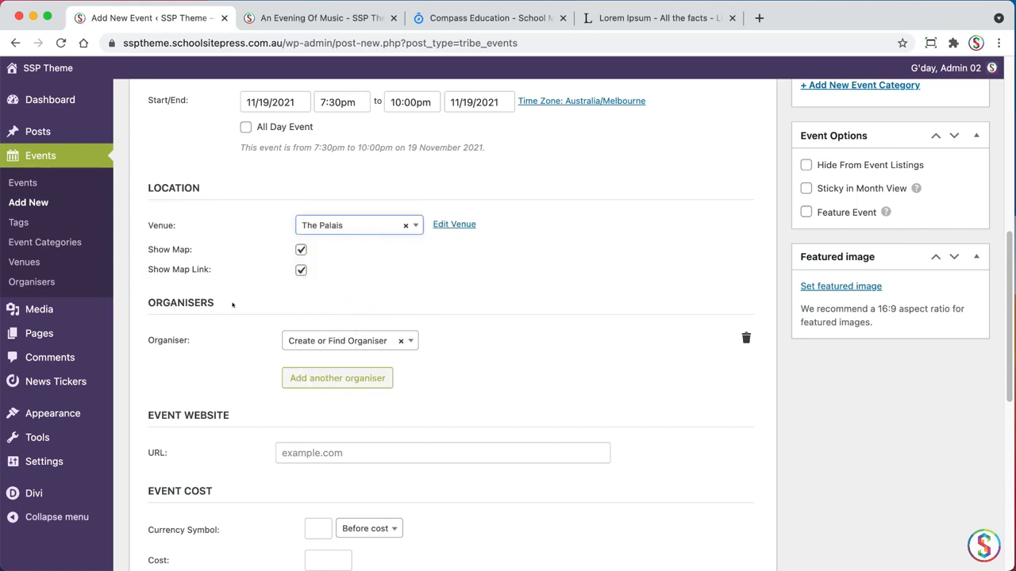
left_click(361, 342)
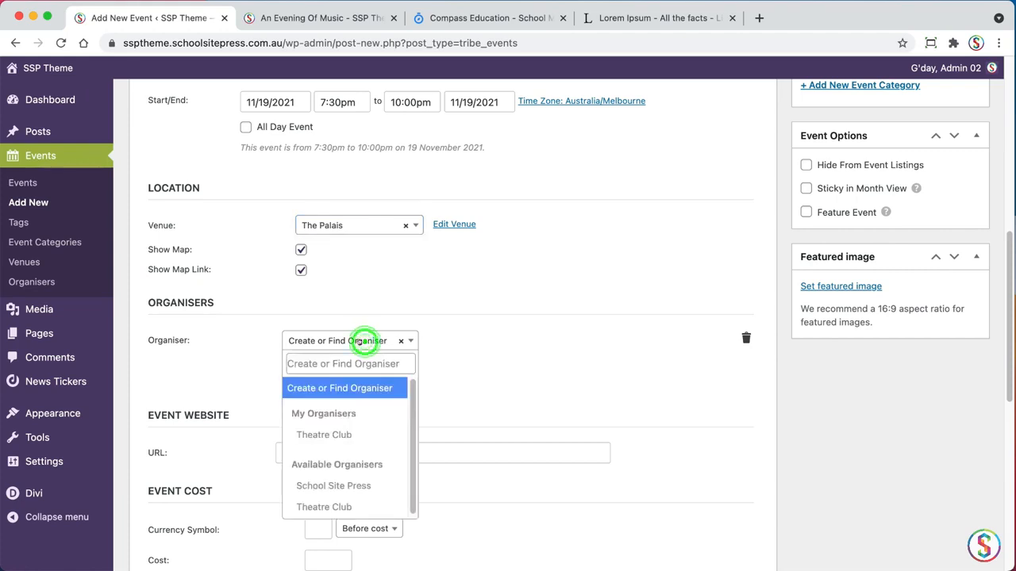
left_click(353, 435)
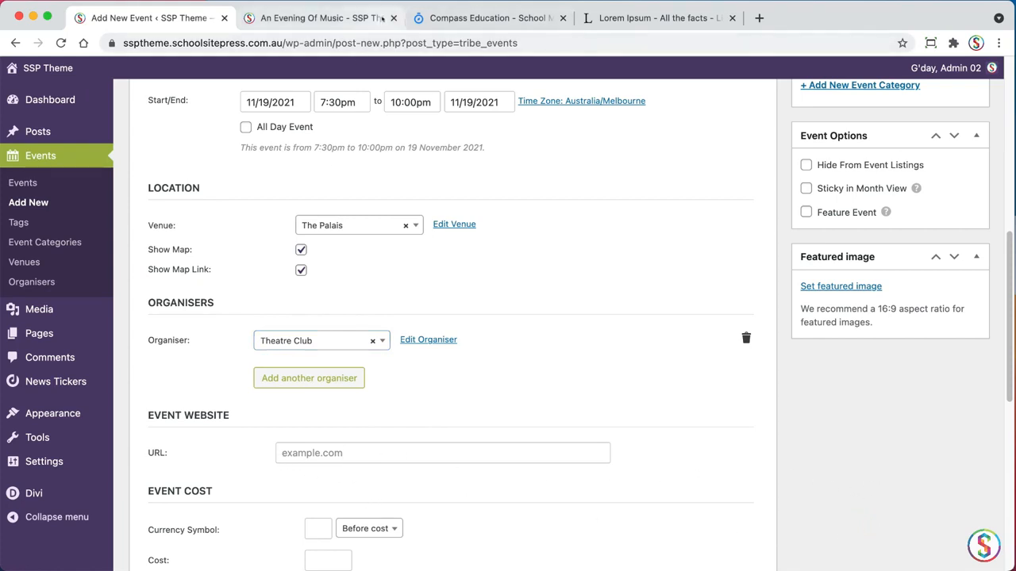
key("super+Tab")
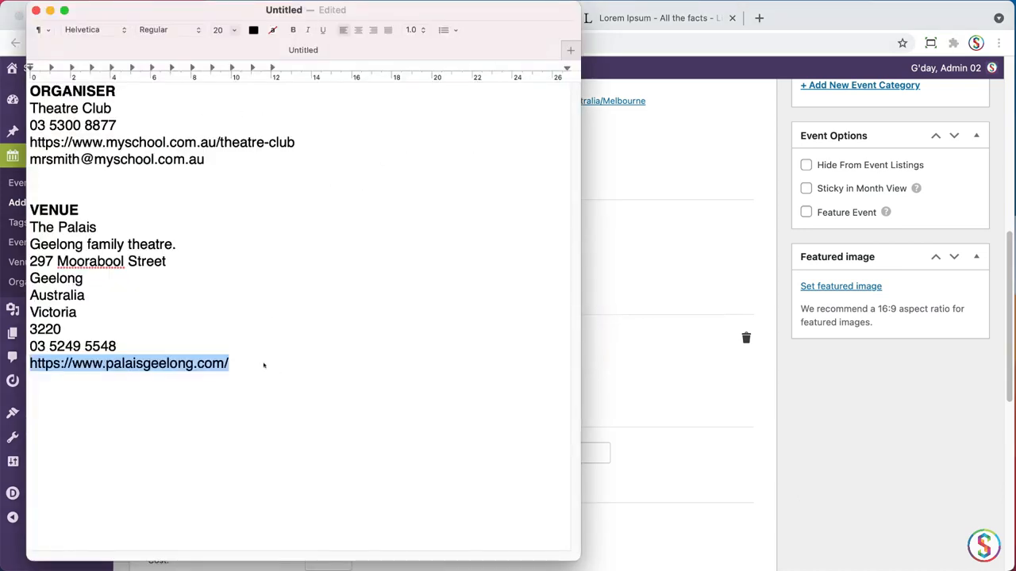
key("super+Tab")
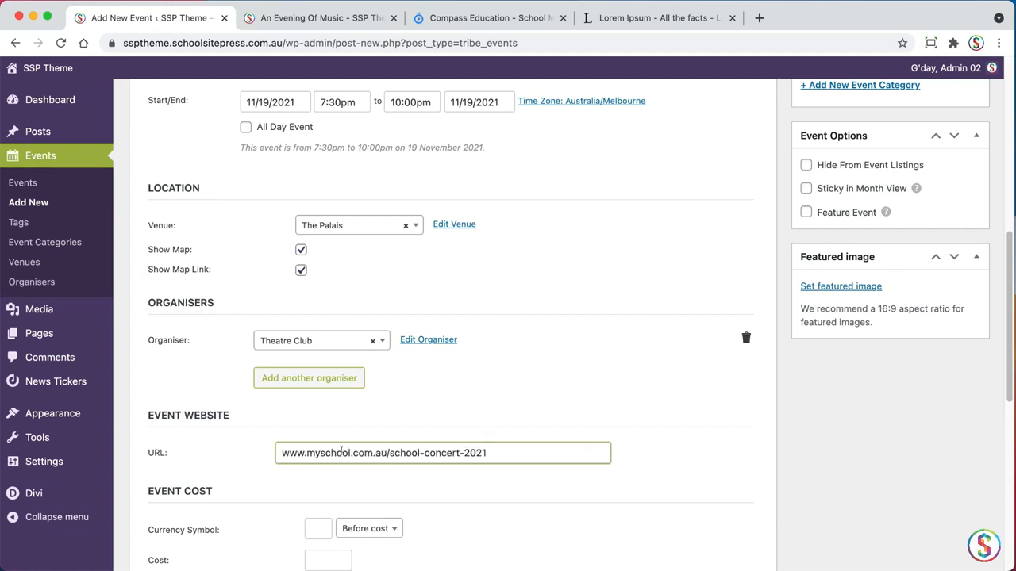
left_click(853, 529)
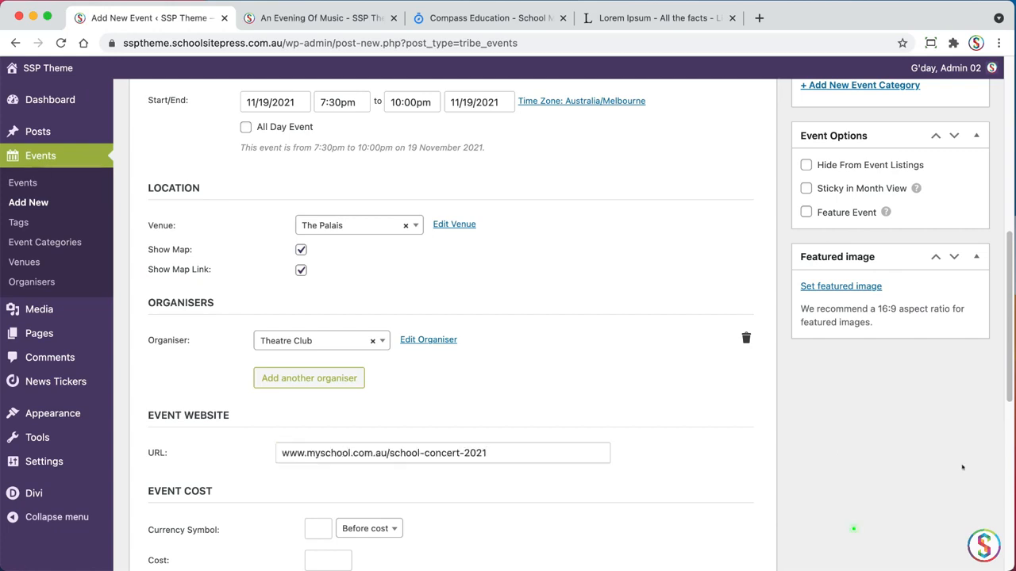
Step: Set the event's currency symbol to $ and its cost to 20.00
left_click_drag(1007, 397, 941, 464)
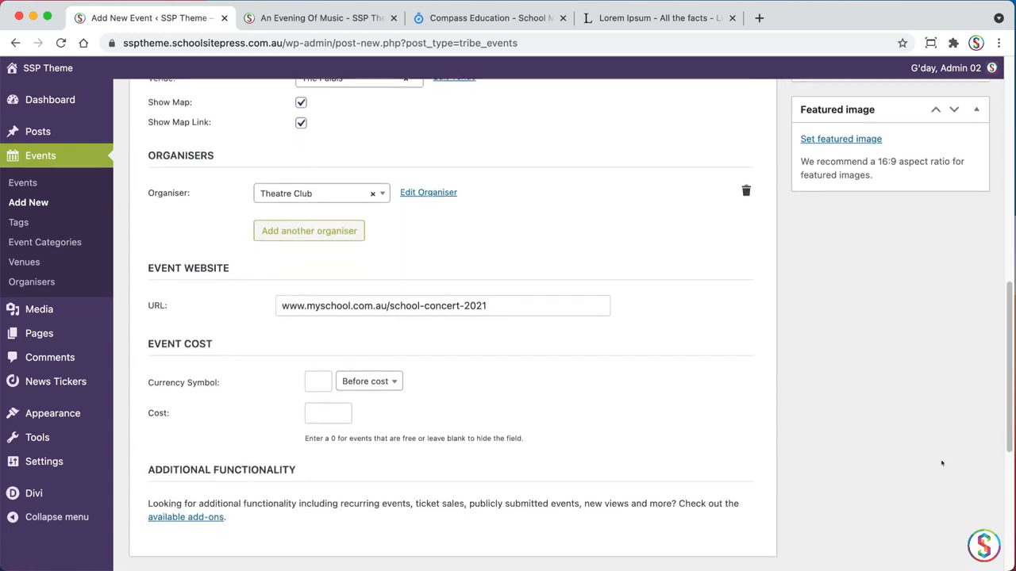
left_click(325, 381)
type("2")
key("BackSpace")
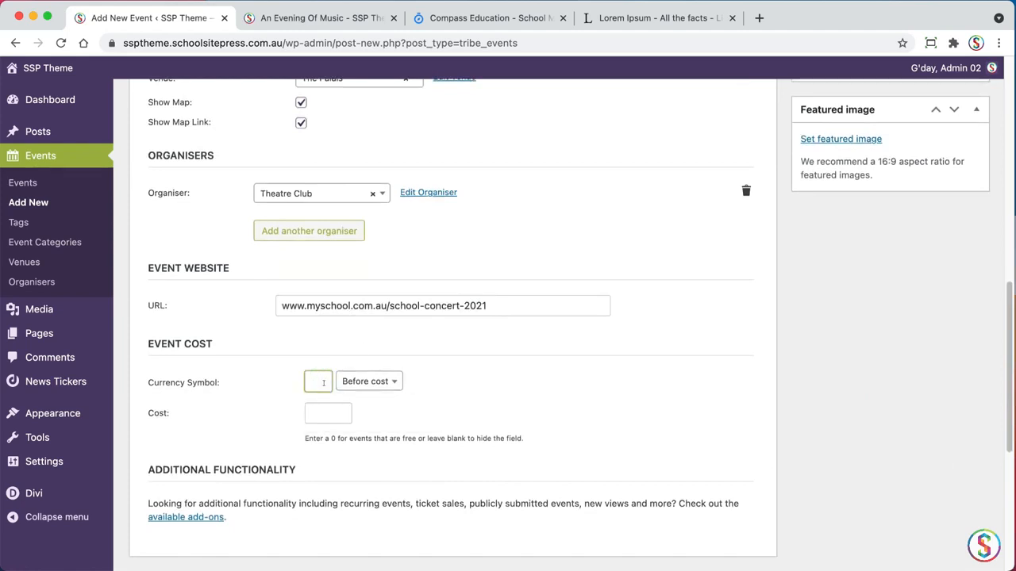
left_click(324, 412)
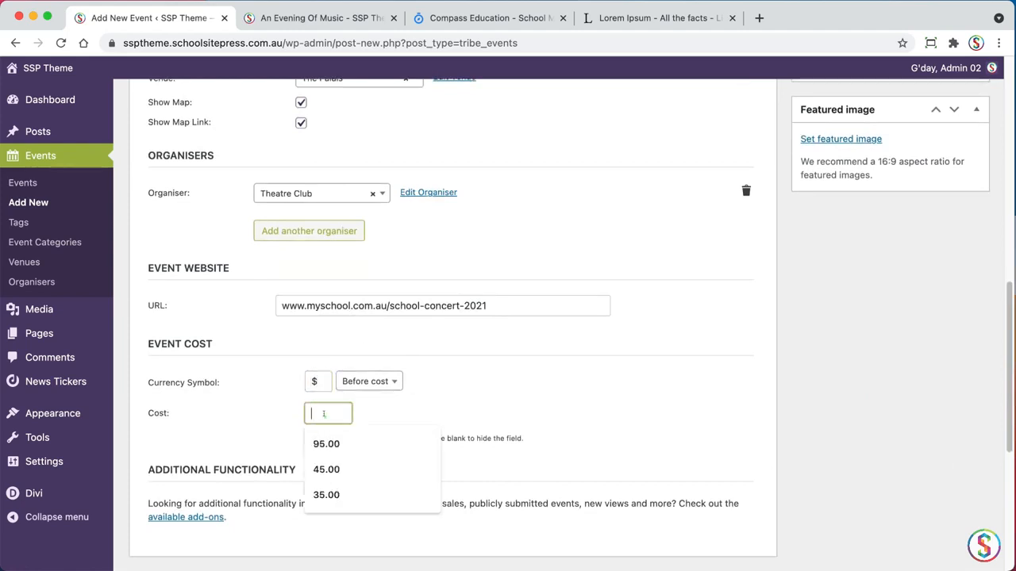
left_click(324, 413)
type("20")
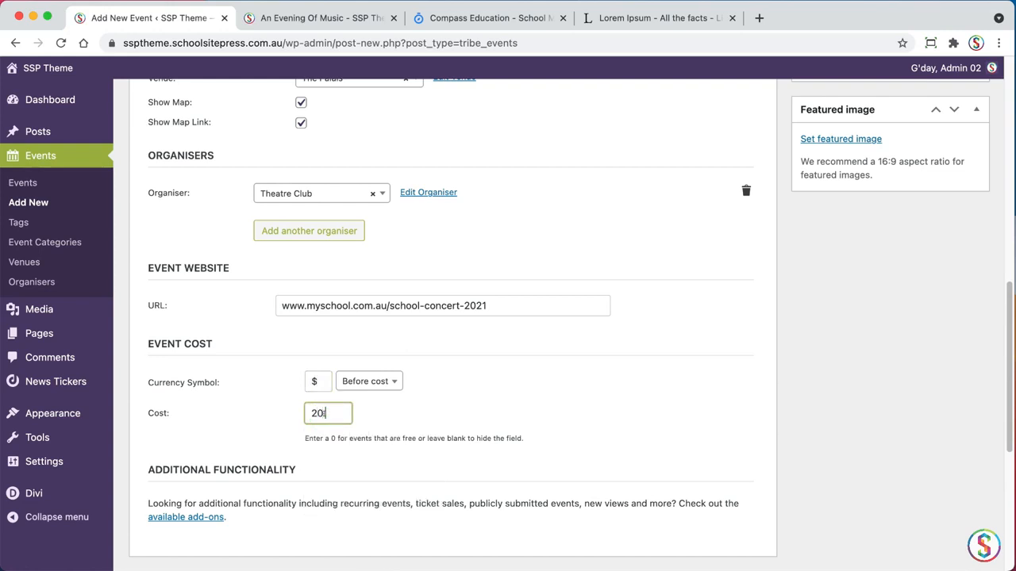
type(".00")
left_click(865, 457)
Step: Enter Music as a tag for the event and add Art and Culture from the most used tags
left_click_drag(1007, 438, 973, 186)
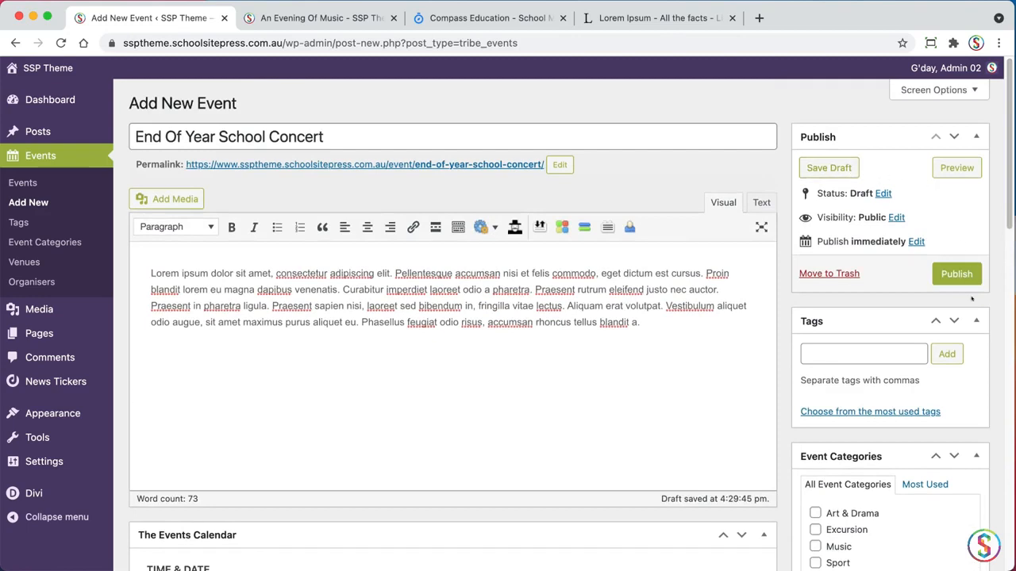
left_click(875, 351)
type("music")
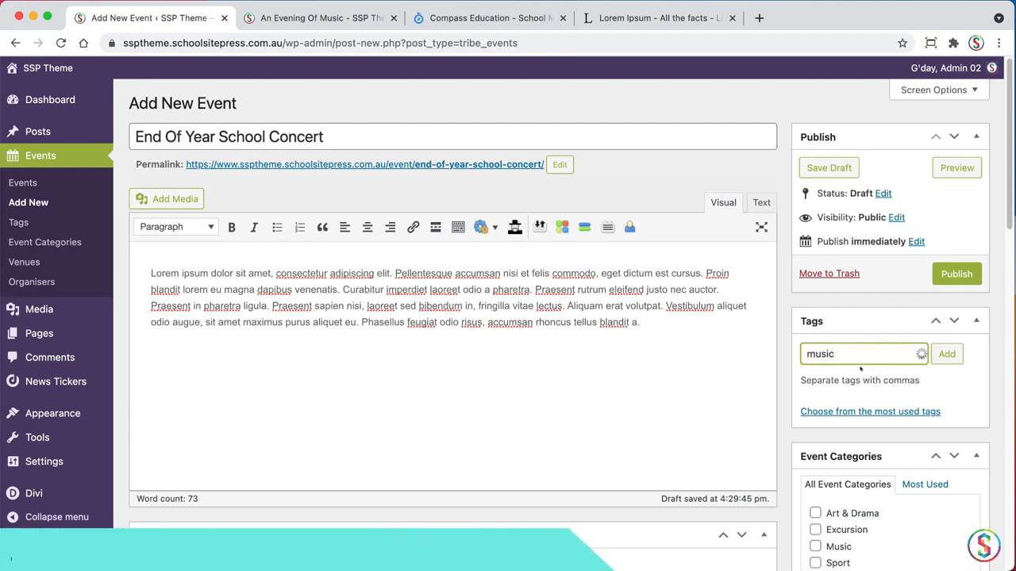
left_click(805, 369)
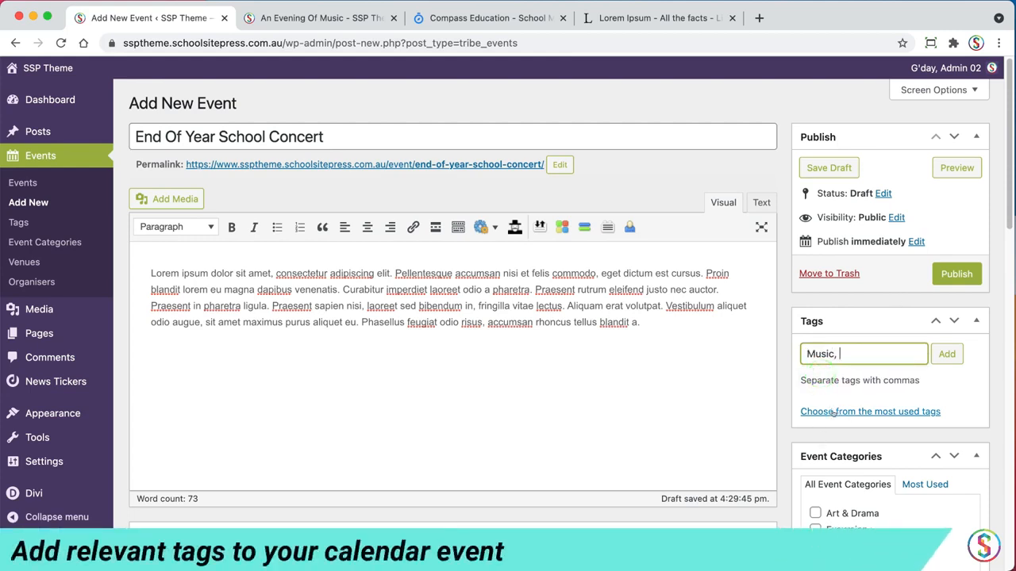
left_click(833, 412)
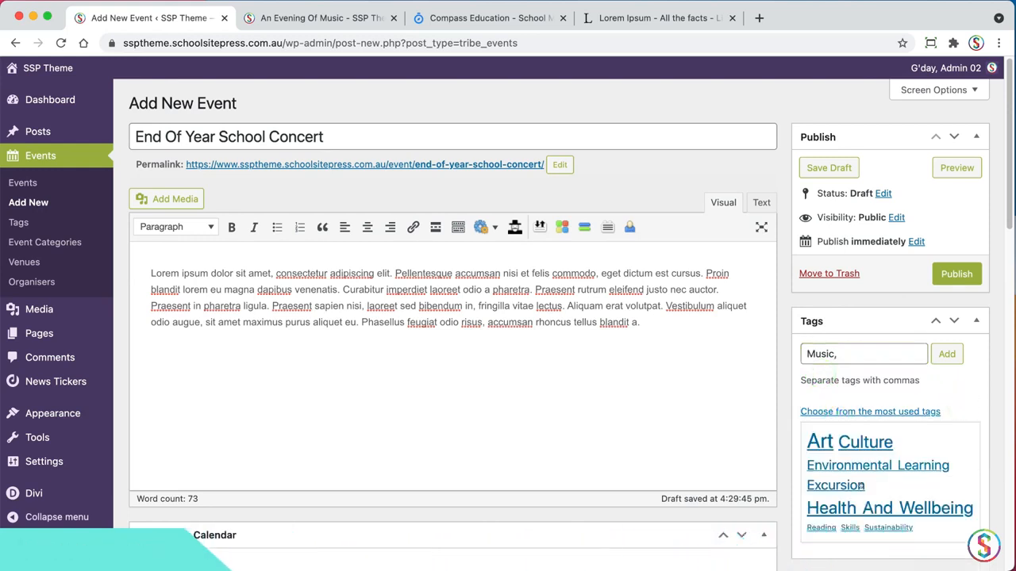
left_click(818, 441)
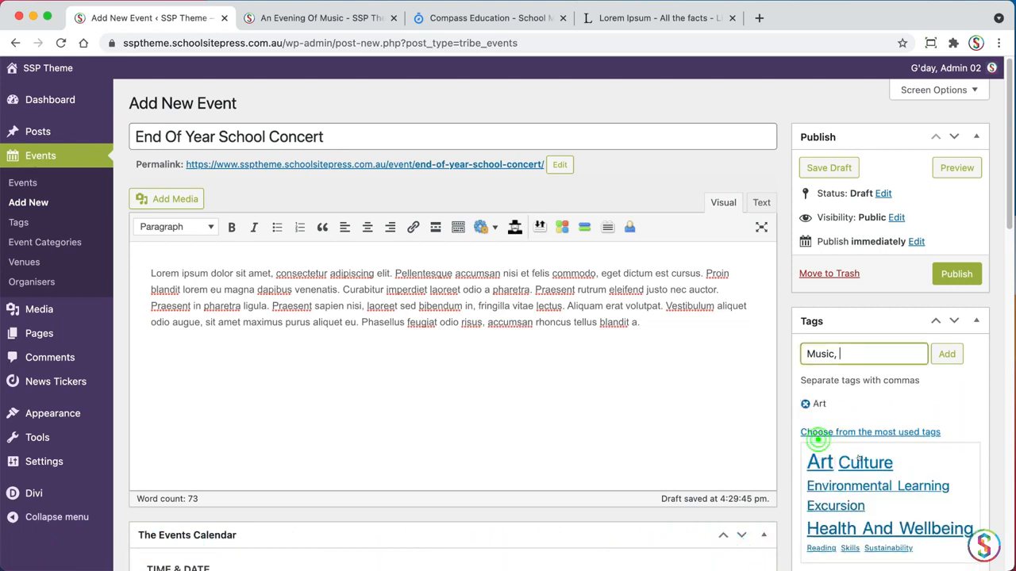
left_click(862, 464)
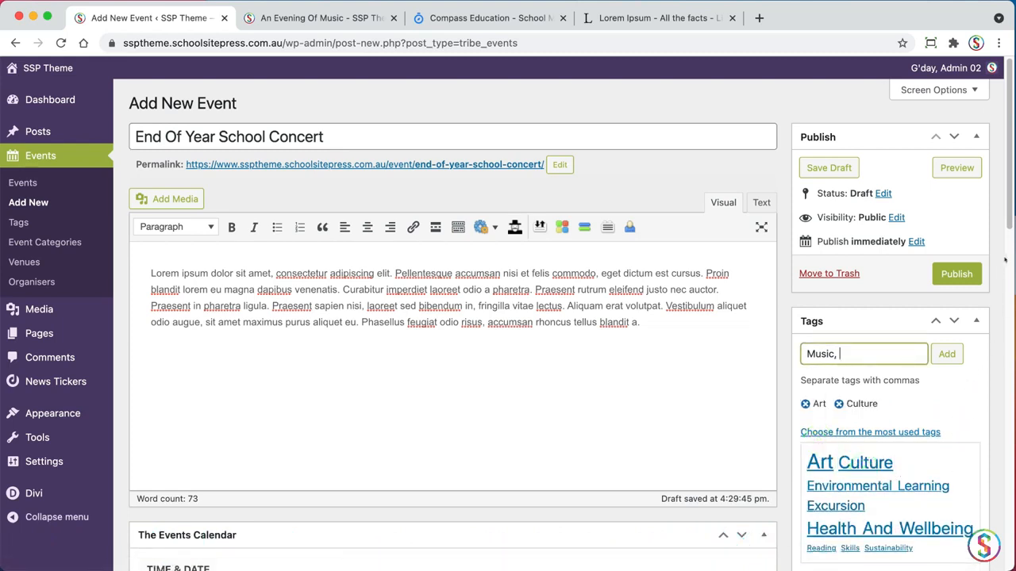
Step: Add the entered Music tag without its trailing comma and assign the event to the Music category
scroll(1004, 260, "down", 3)
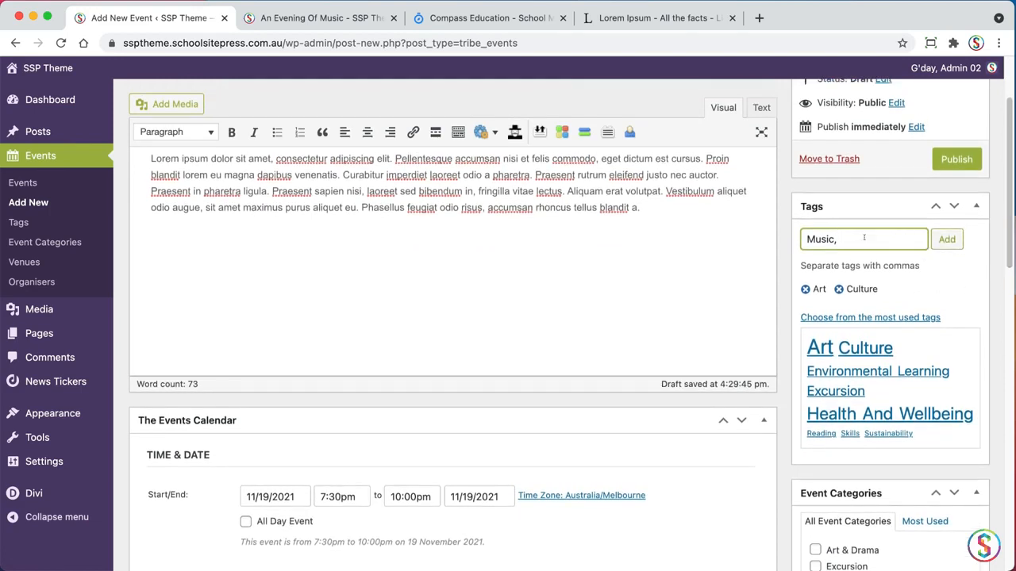
key("BackSpace")
key("BackSpace")
left_click(946, 239)
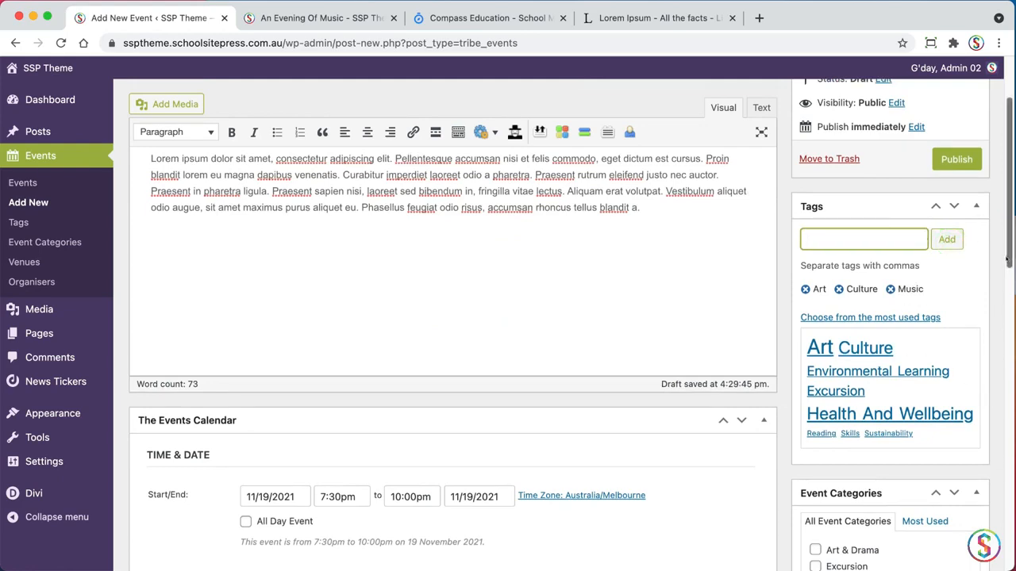
left_click_drag(1006, 261, 981, 338)
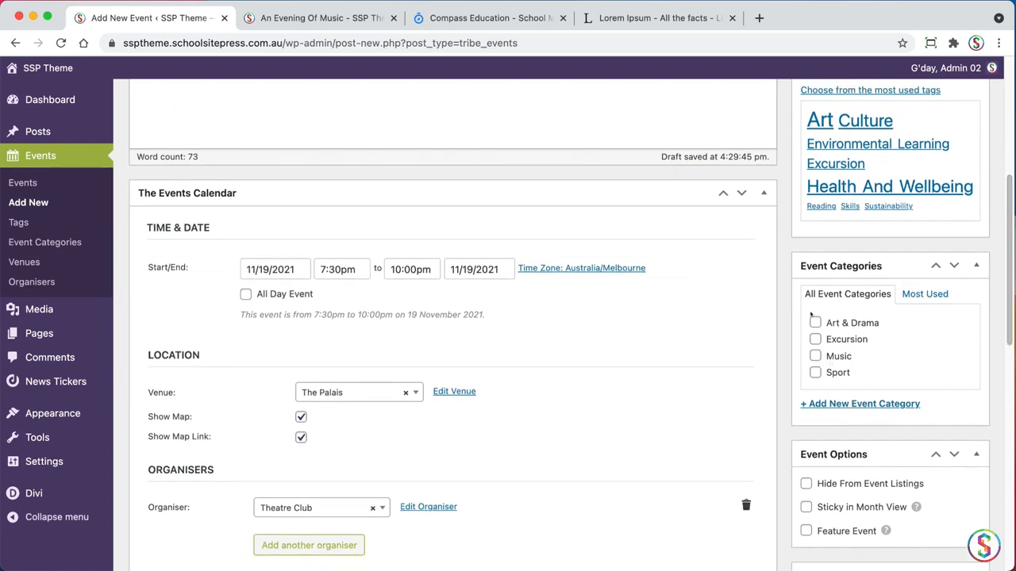
left_click(814, 356)
Step: Upload School-Concert.jpg from the Desktop to the Events Images media folder for use as the featured image
left_click_drag(1002, 343, 996, 422)
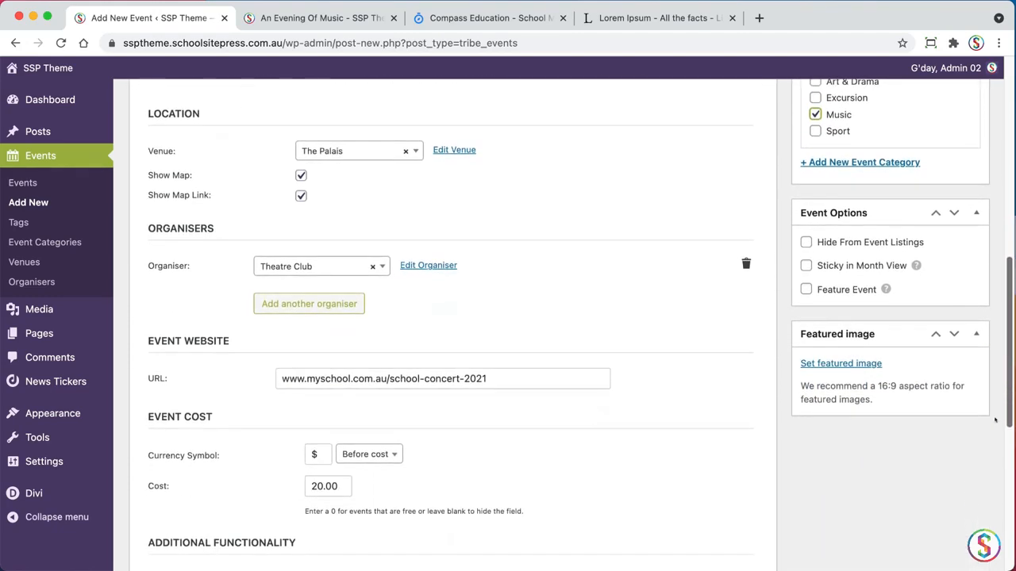
left_click(828, 364)
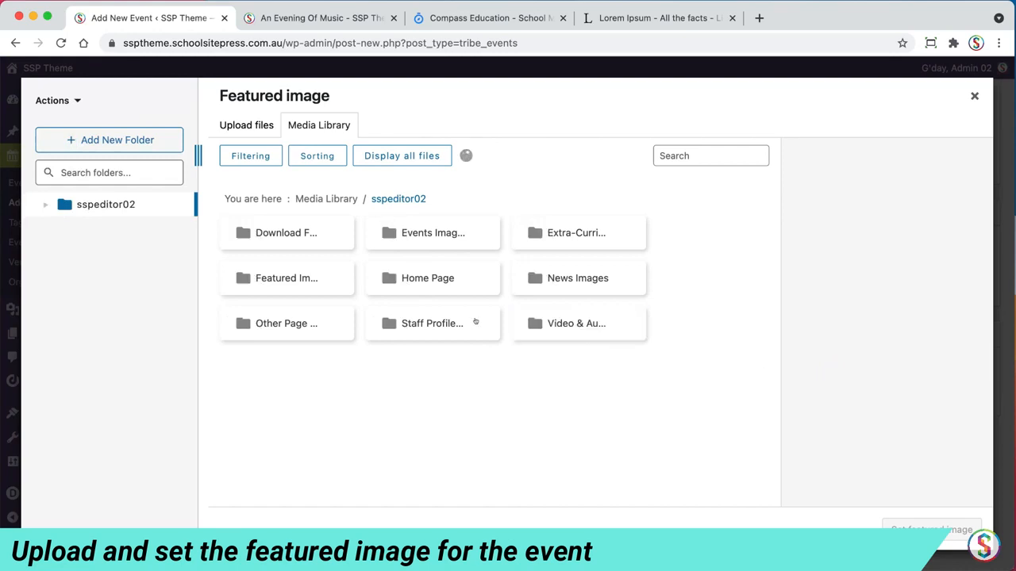
left_click(44, 205)
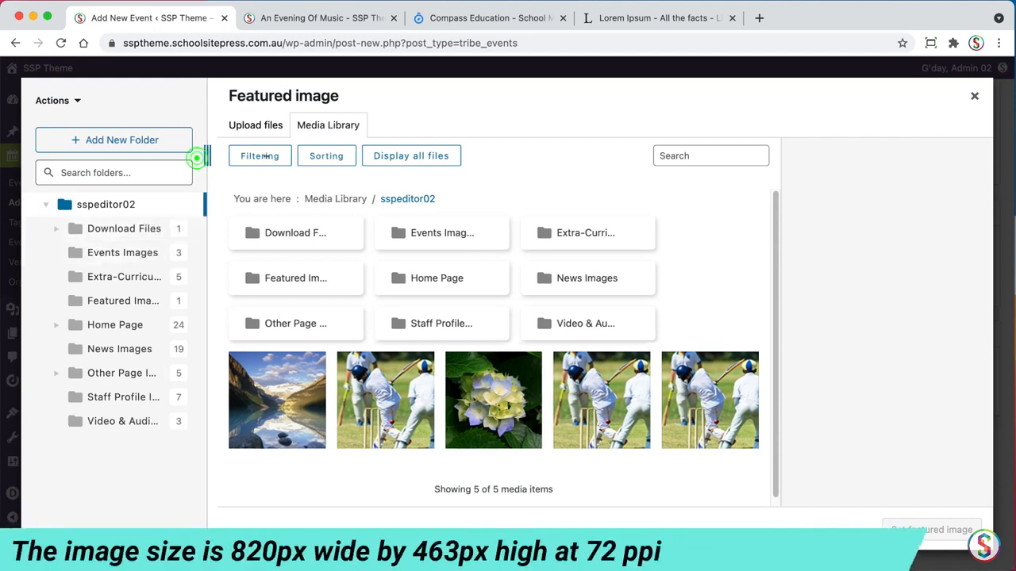
left_click_drag(196, 156, 306, 155)
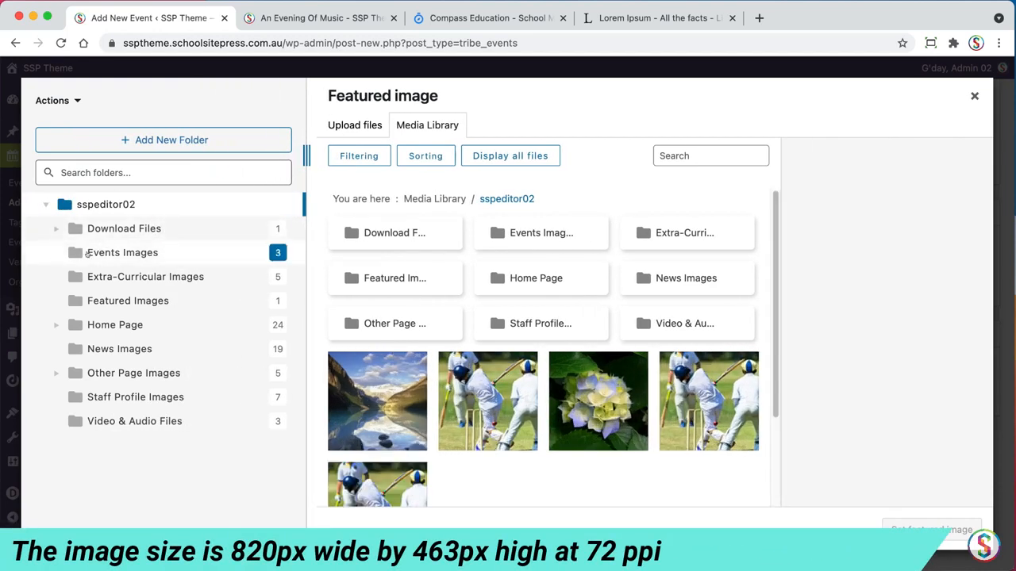
left_click(162, 253)
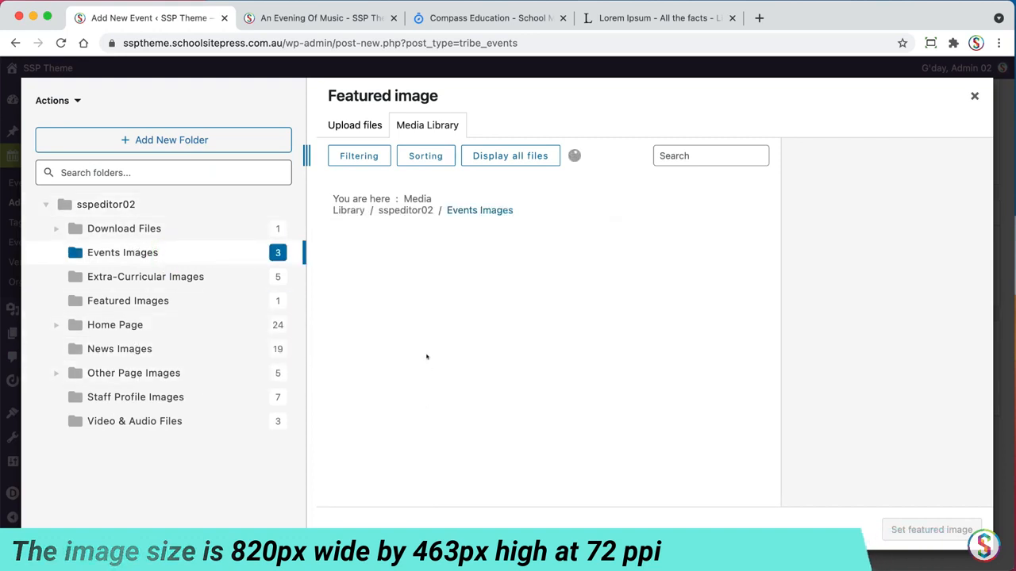
left_click(354, 124)
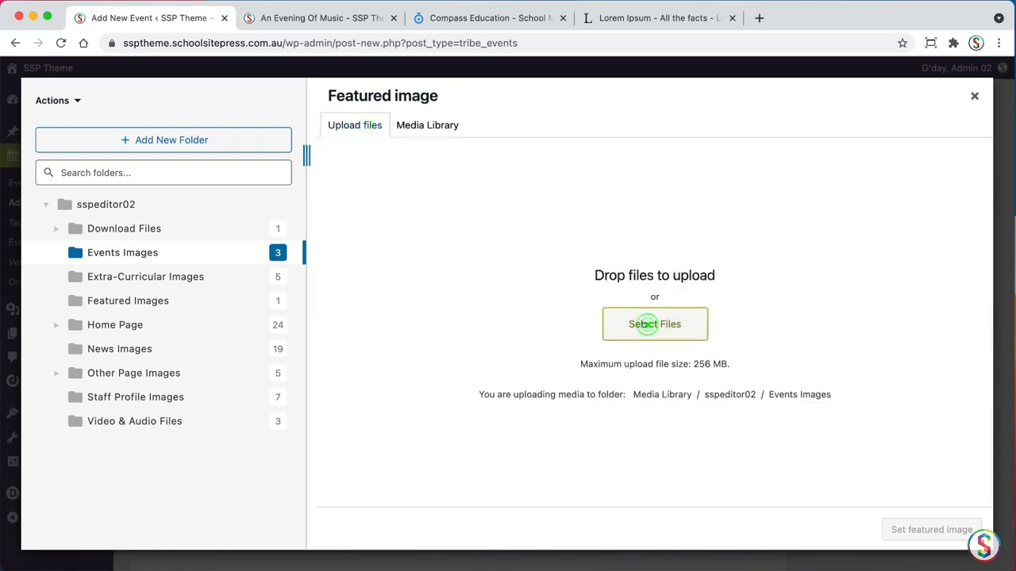
left_click(644, 324)
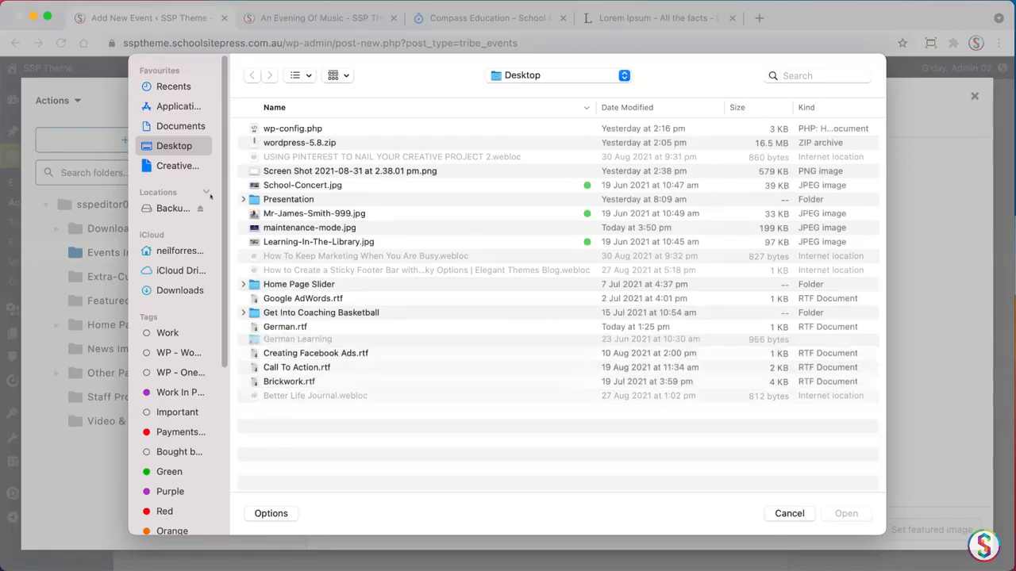
left_click(311, 186)
left_click(845, 514)
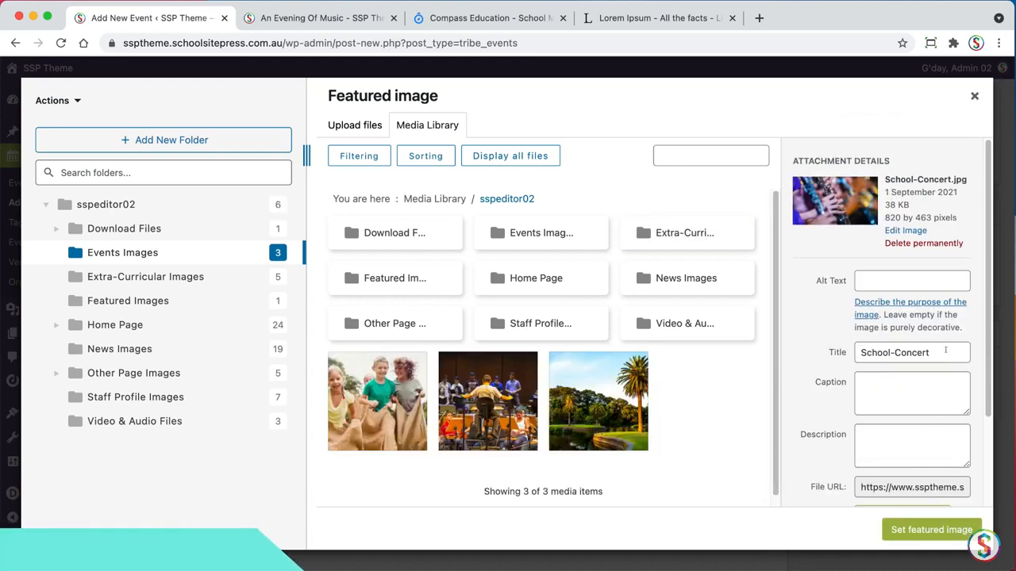
Step: Give the uploaded image the title, alt text and description "End of year school concert 2021" and set it as the featured image
triple_click(945, 350)
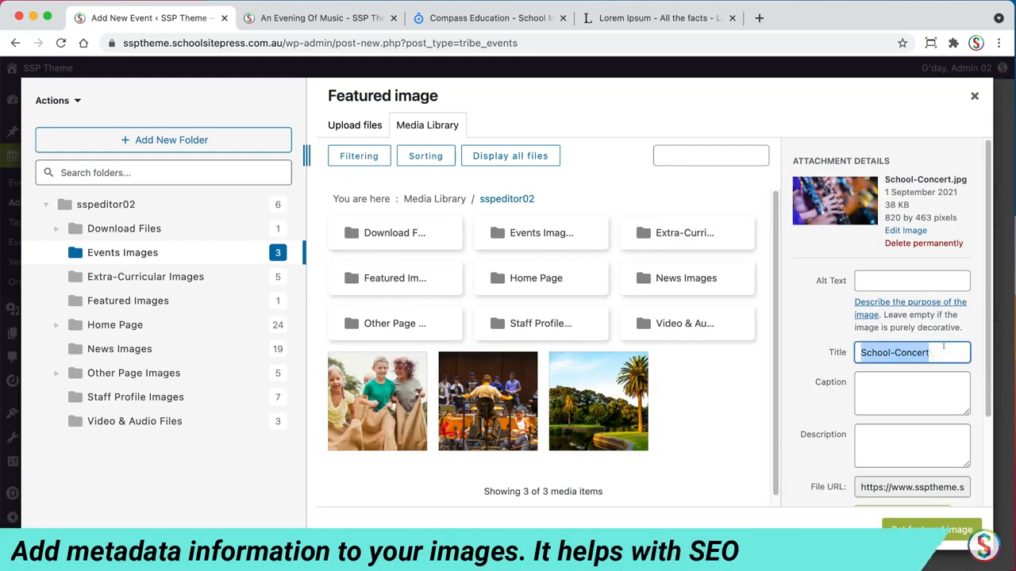
type("En")
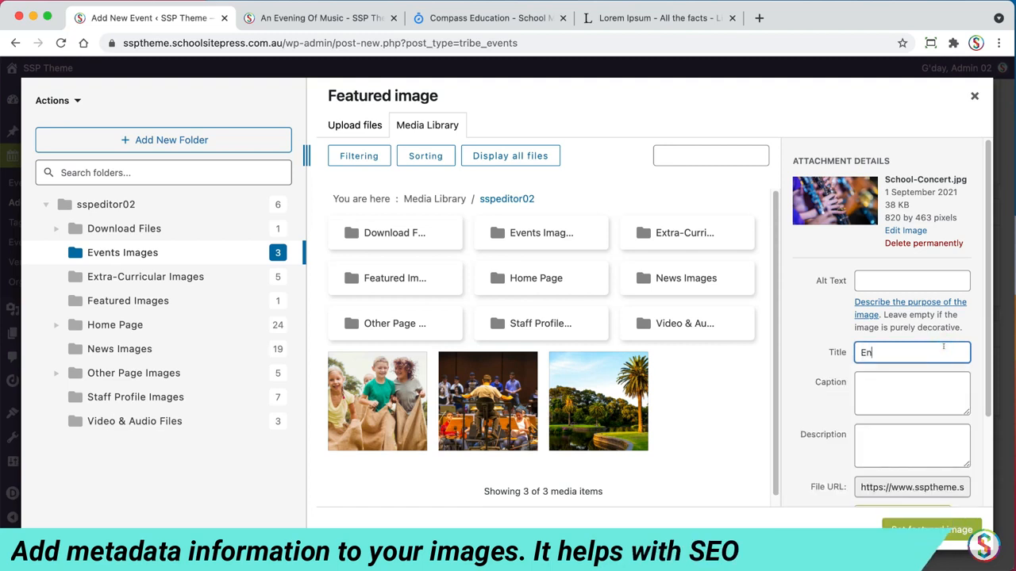
type("d of year school con")
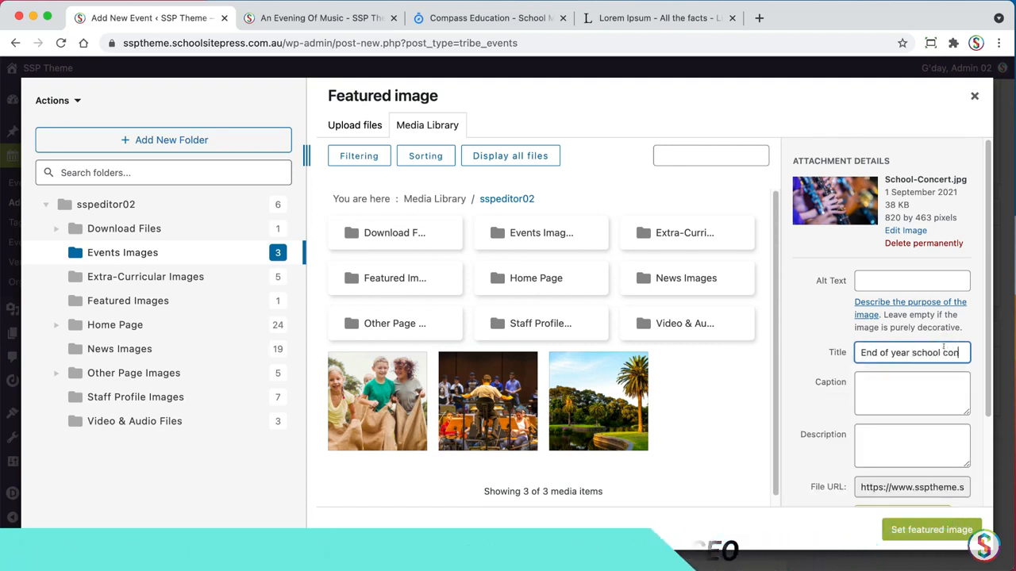
type("cert 2021")
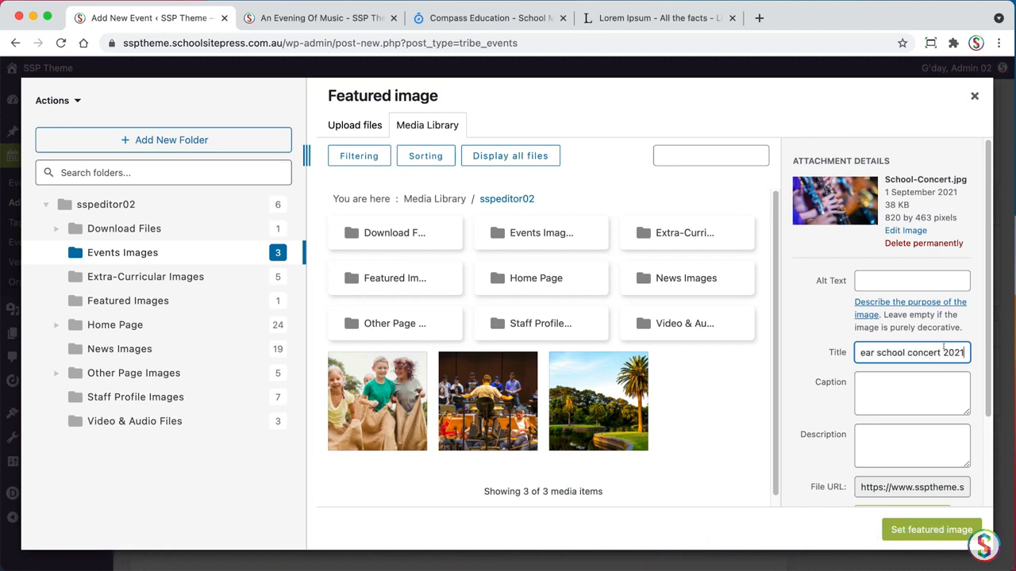
key("super+a")
key("super+c")
left_click(876, 281)
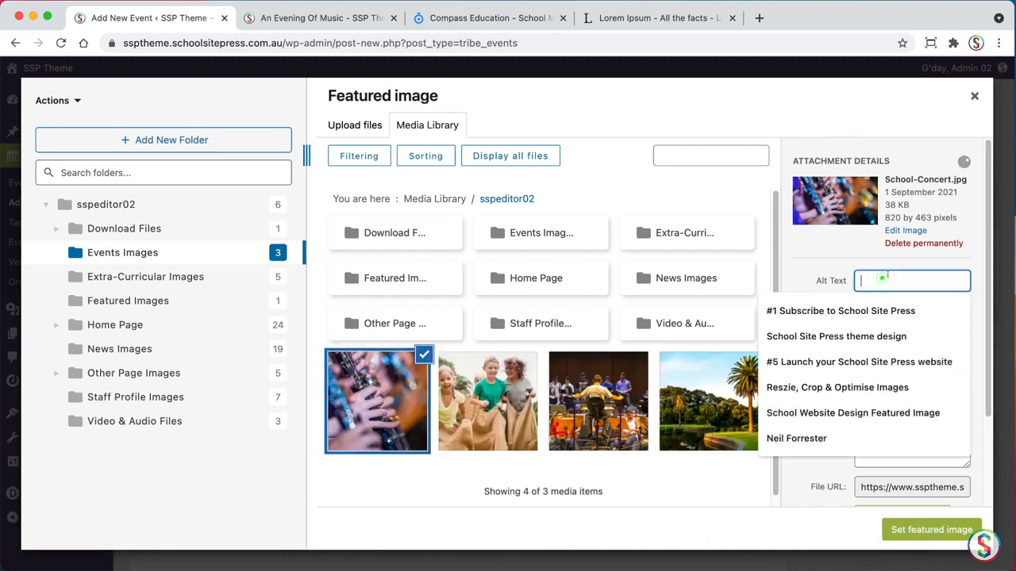
key("super+v")
left_click(906, 458)
key("super+v")
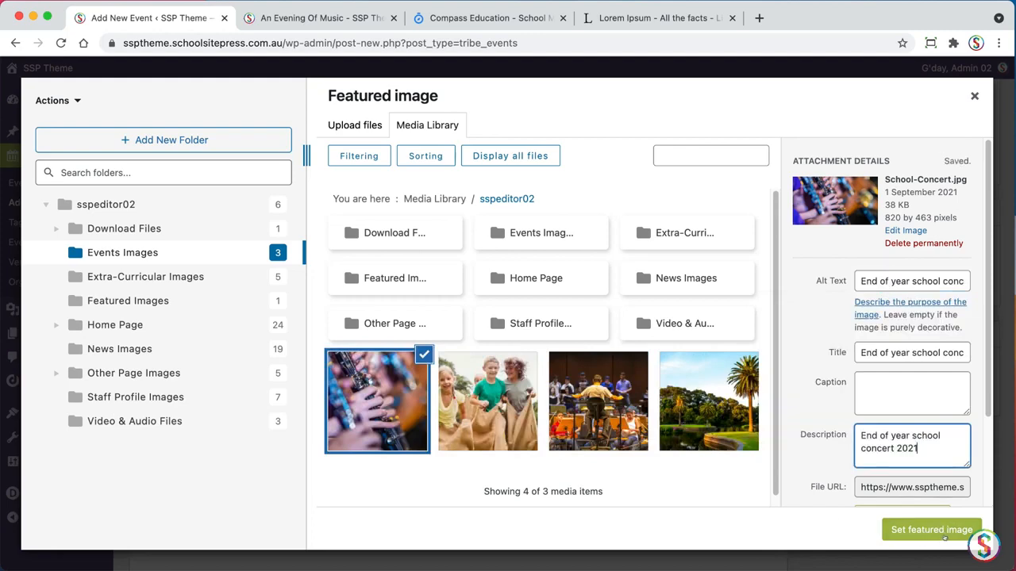
left_click(936, 532)
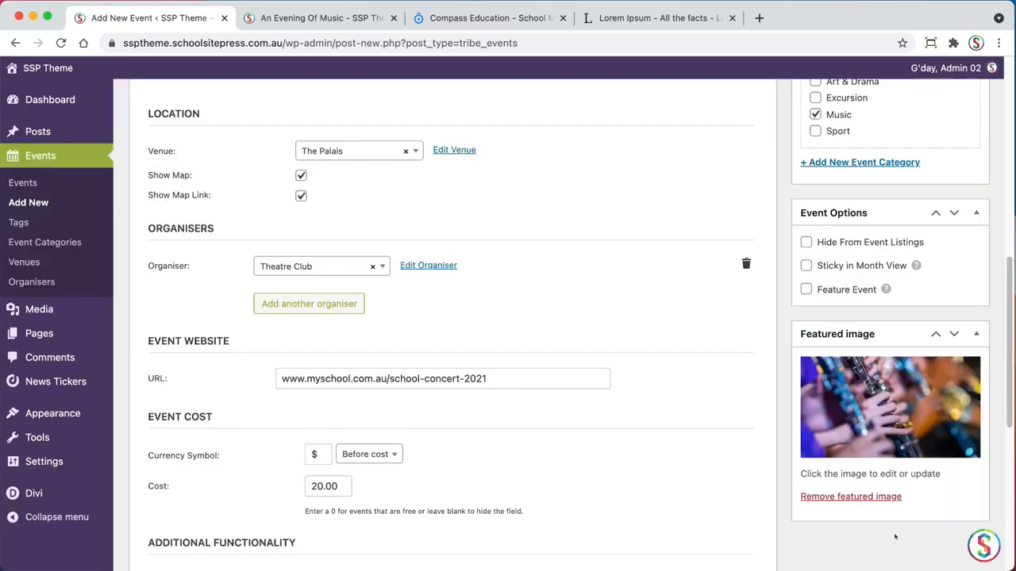
Step: Review the completed event form and publish the End Of Year School Concert event
scroll(1008, 411, "down", 5)
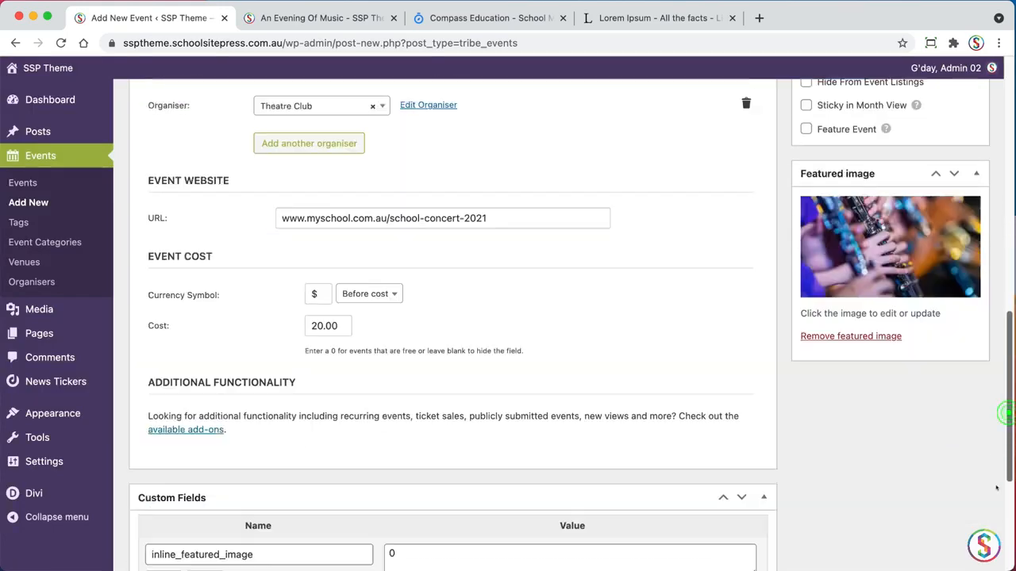
scroll(953, 281, "up", 15)
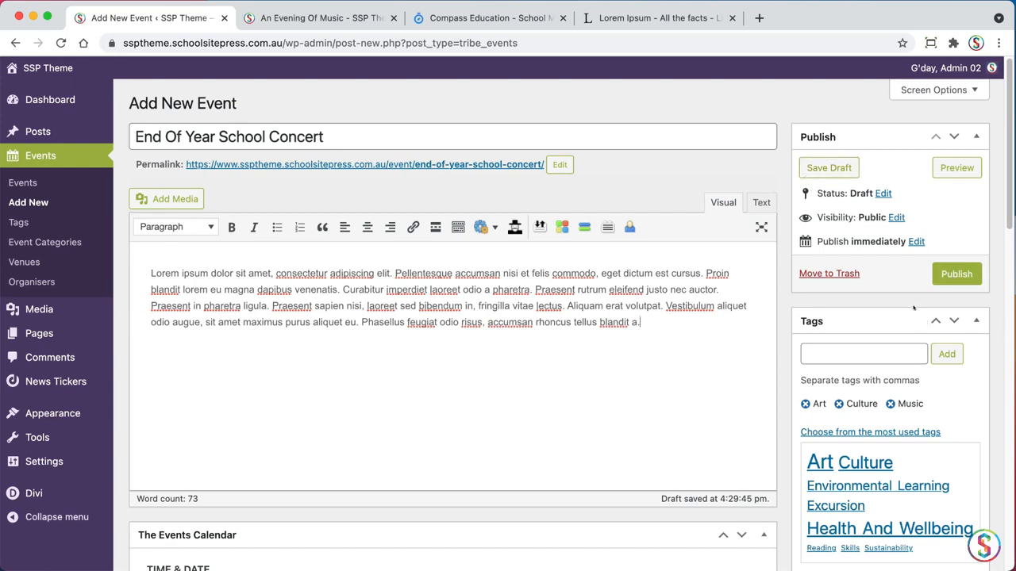
left_click(956, 274)
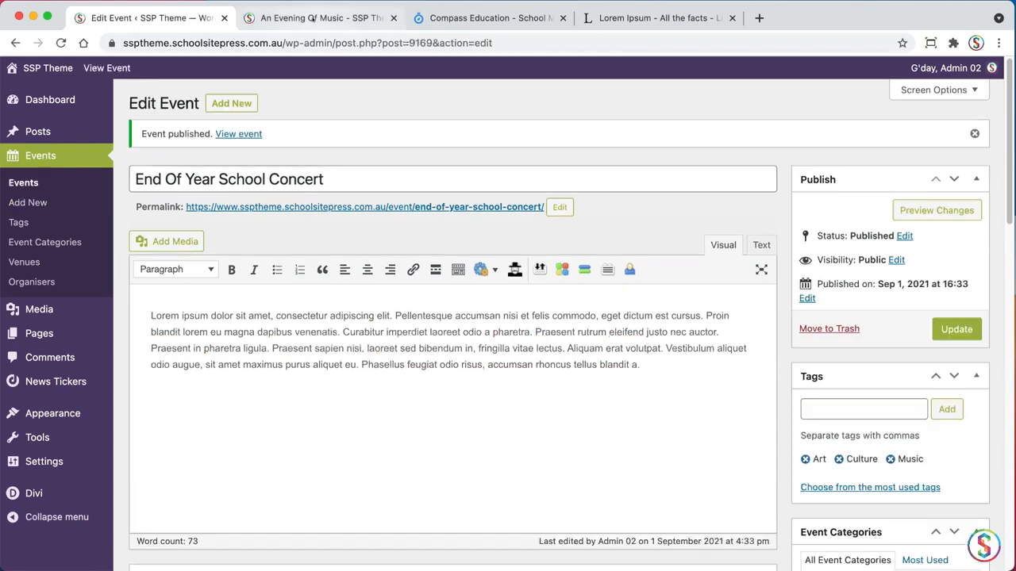
Step: Open the Events page on the school website and advance the calendar view to November 2021 to find the concert
left_click(318, 17)
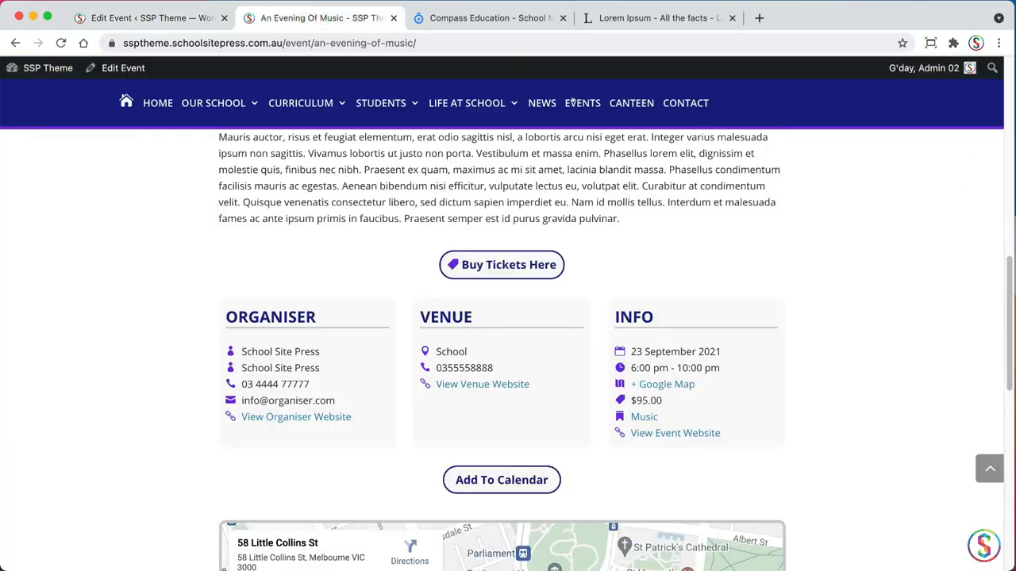
left_click(584, 103)
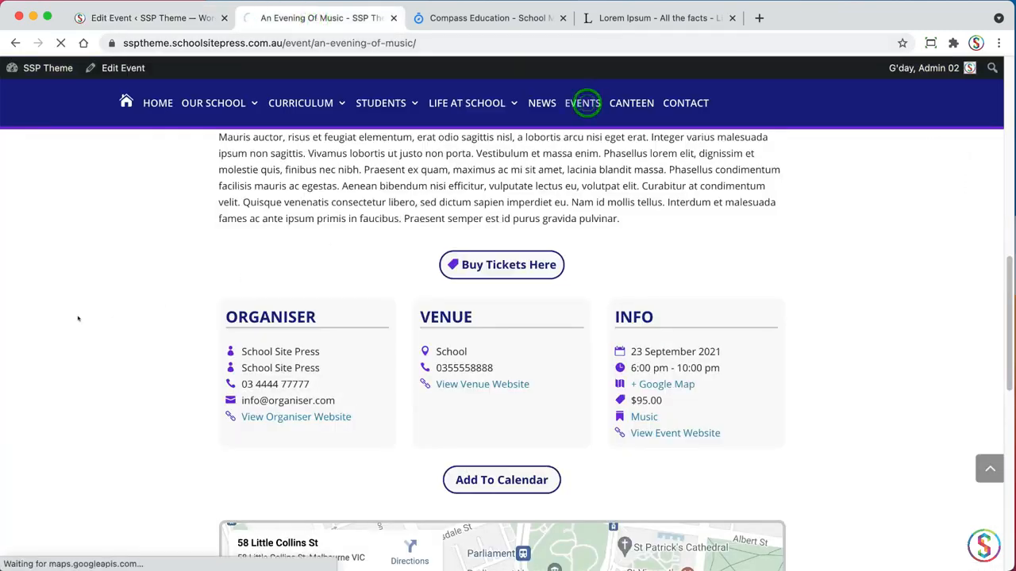
scroll(928, 415, "down", 10)
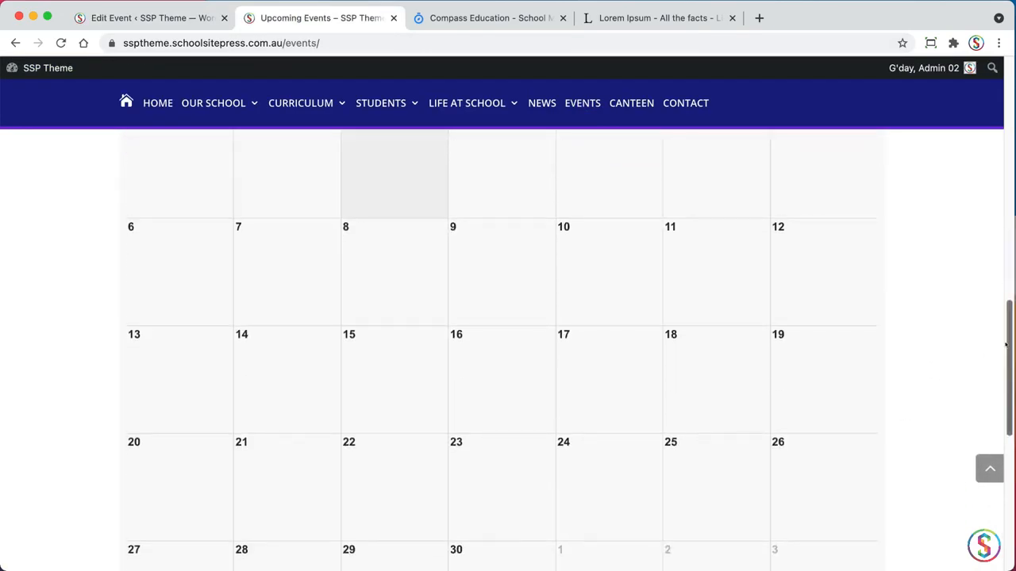
left_click_drag(1006, 343, 932, 269)
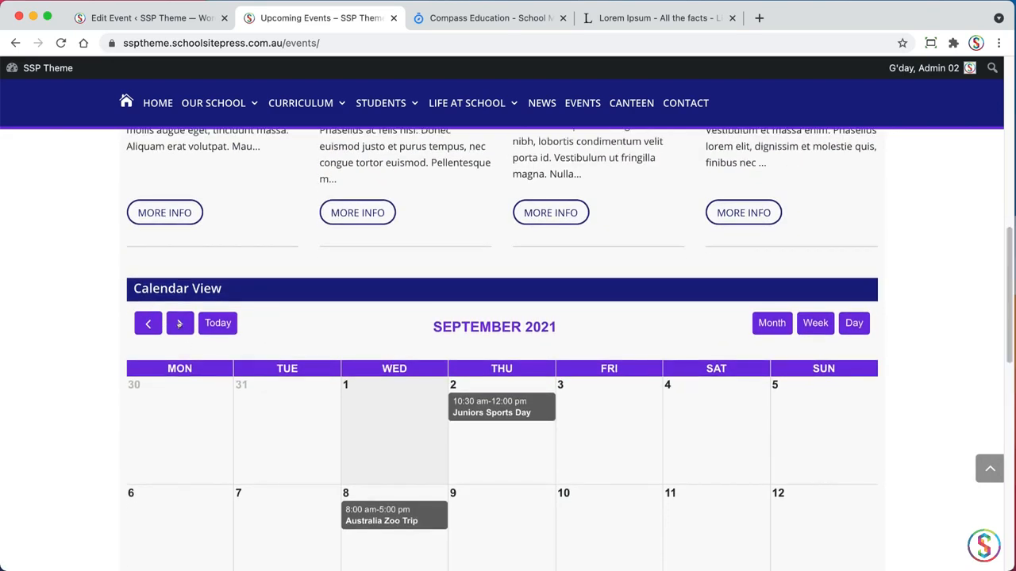
left_click(179, 323)
left_click(179, 322)
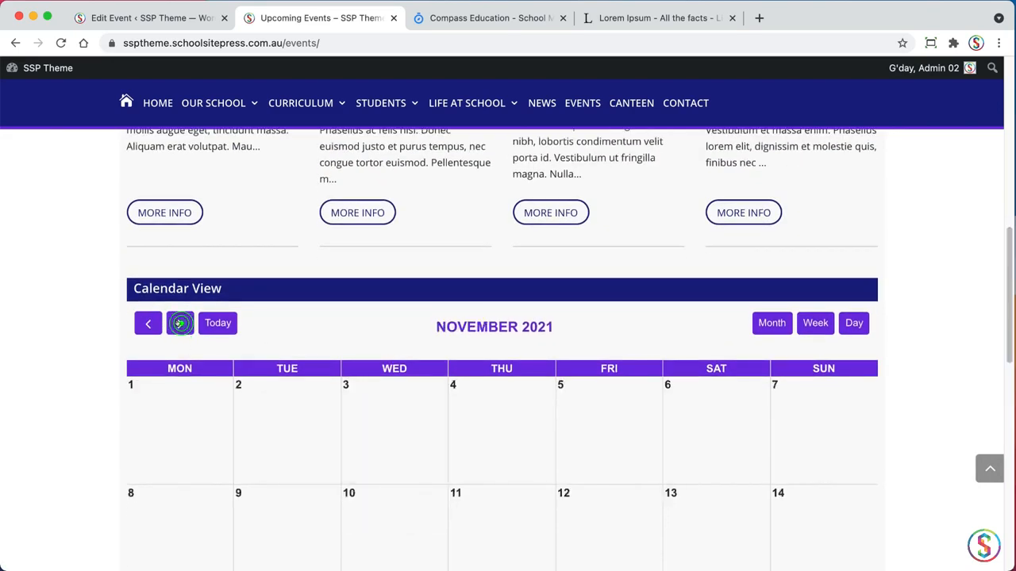
left_click(941, 350)
left_click_drag(1002, 330, 1003, 386)
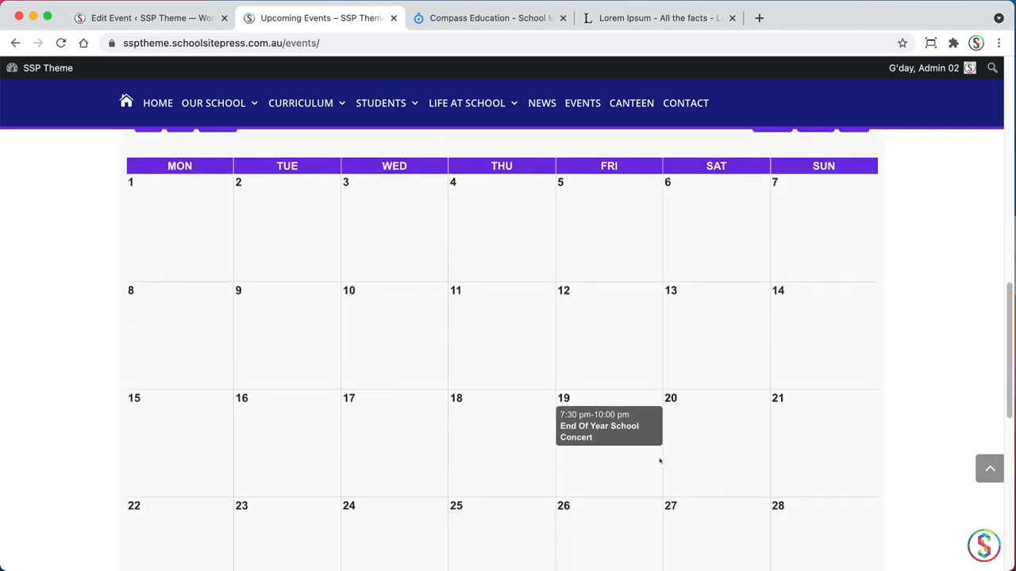
Step: Open the End Of Year School Concert from the calendar and review its image, date, description, organiser, venue, info and map
mouse_move(624, 428)
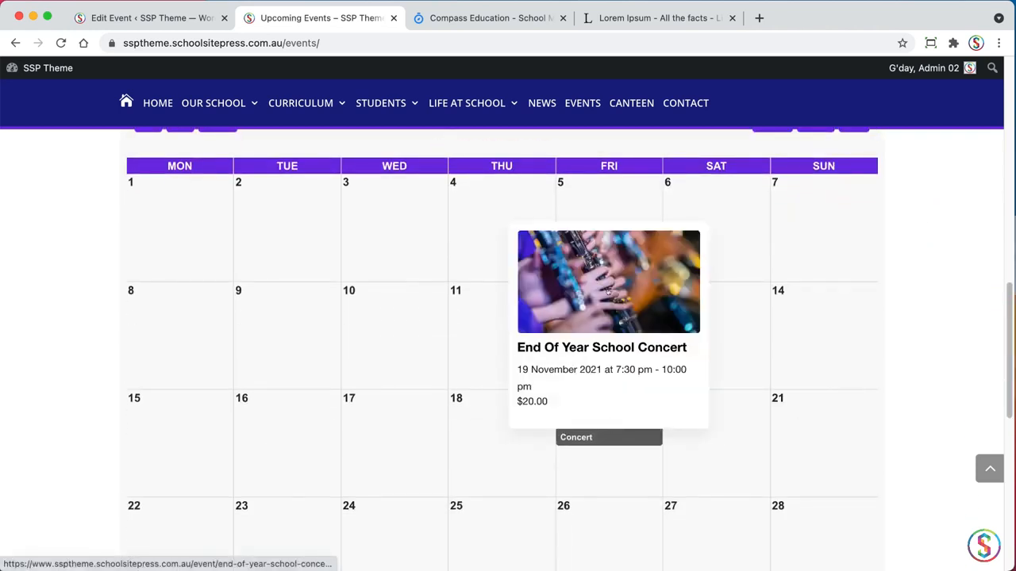
left_click(609, 290)
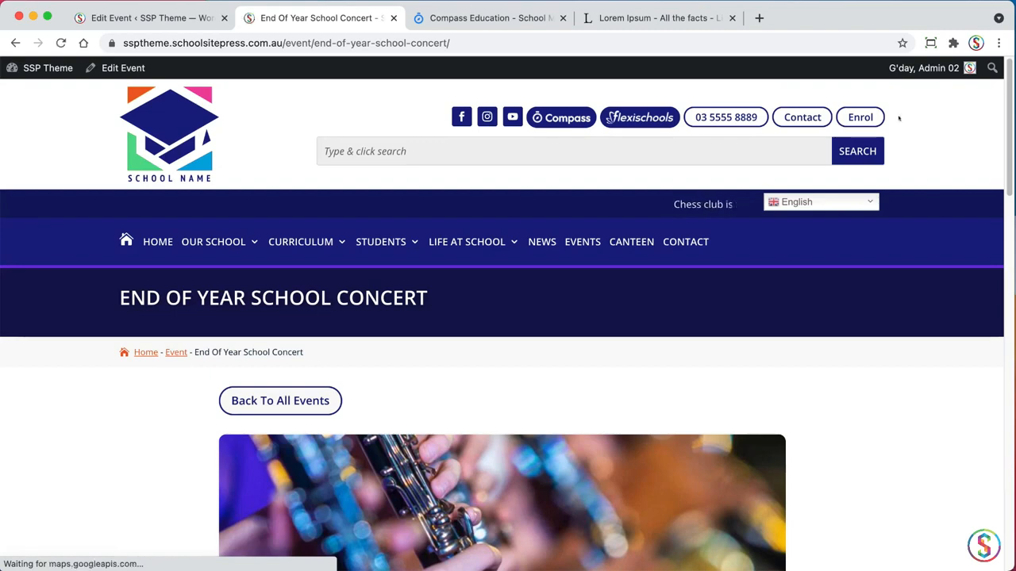
scroll(970, 231, "down", 7)
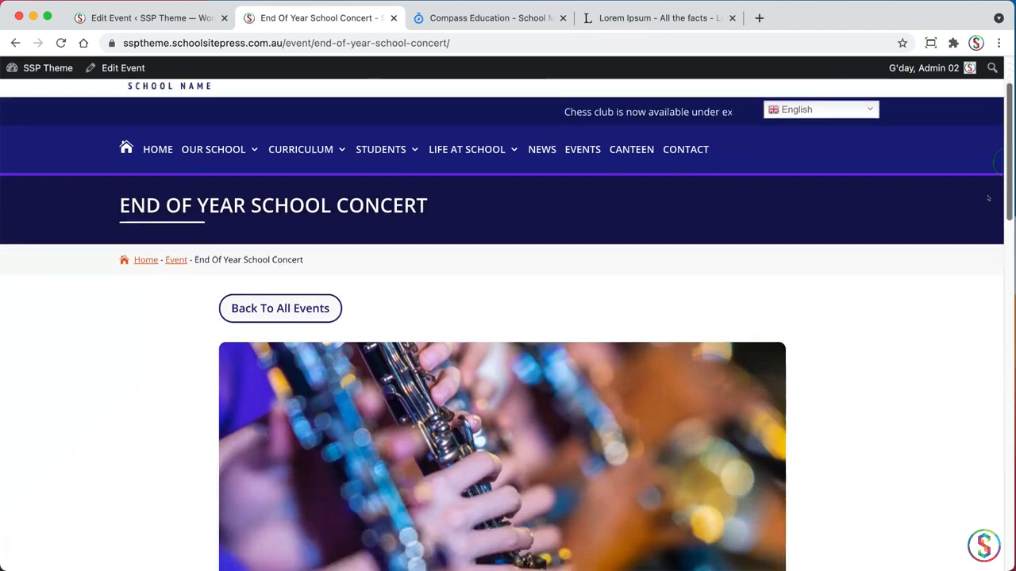
scroll(969, 240, "down", 8)
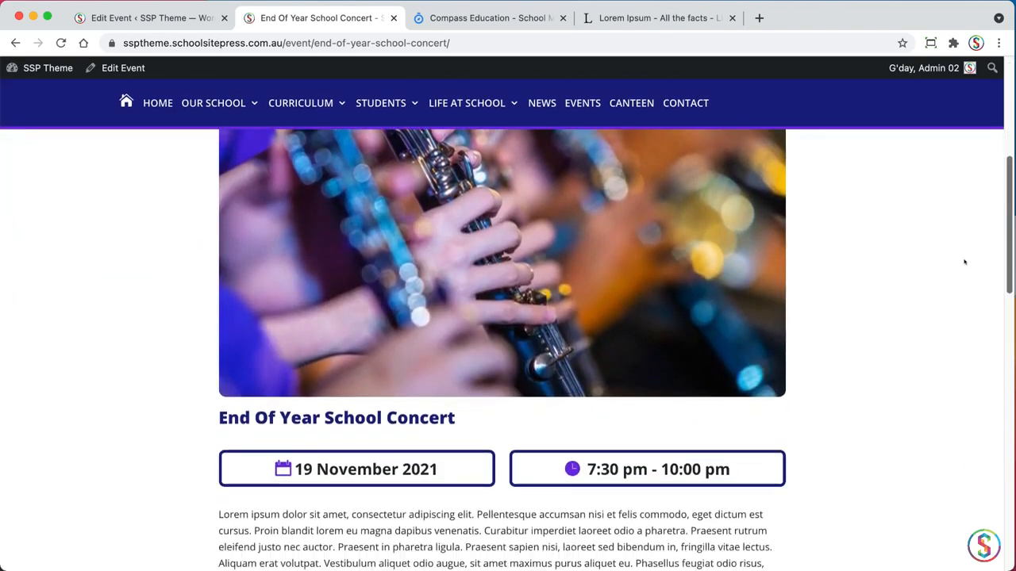
scroll(936, 333, "down", 2)
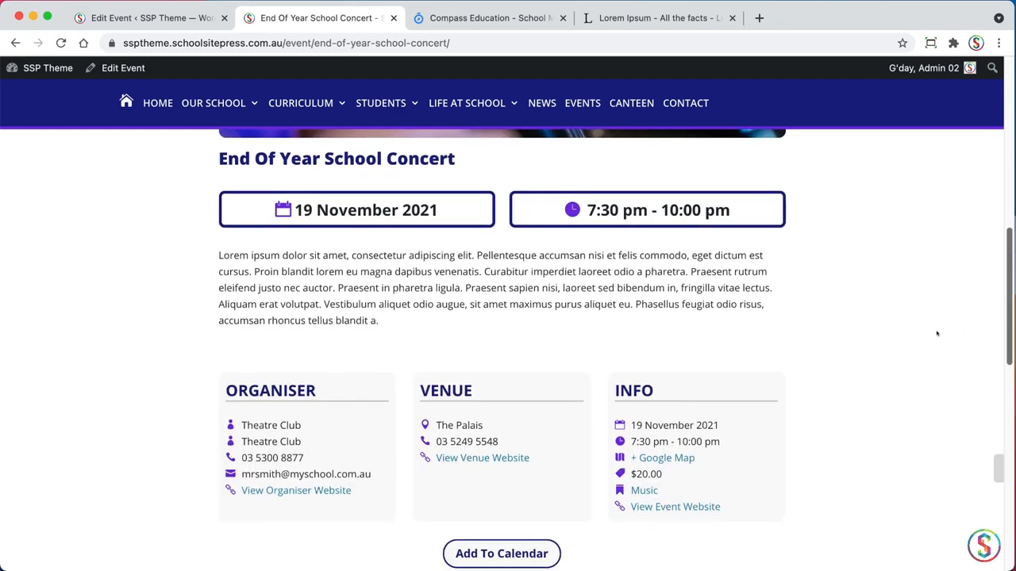
scroll(933, 341, "down", 6)
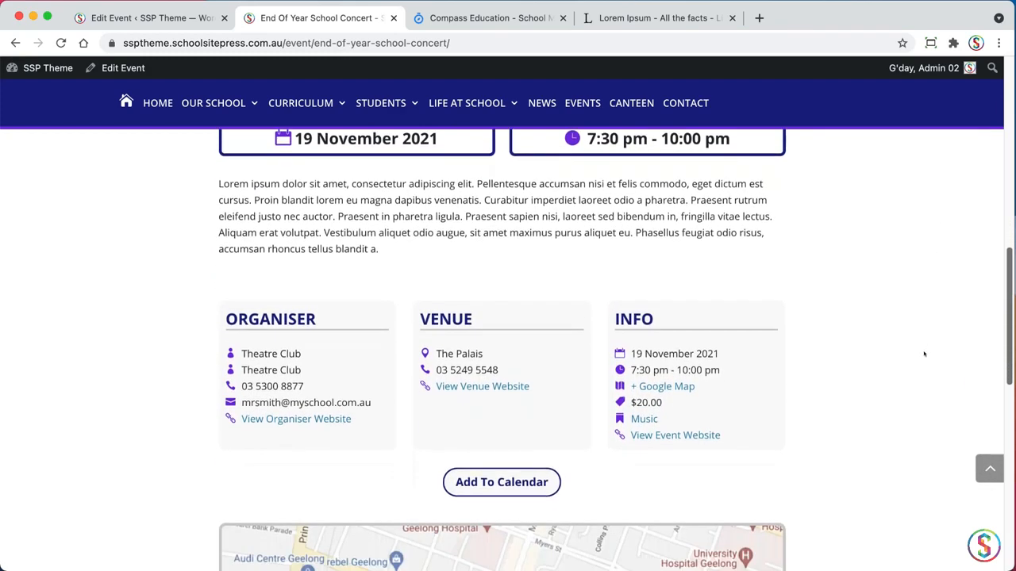
scroll(903, 392, "up", 3)
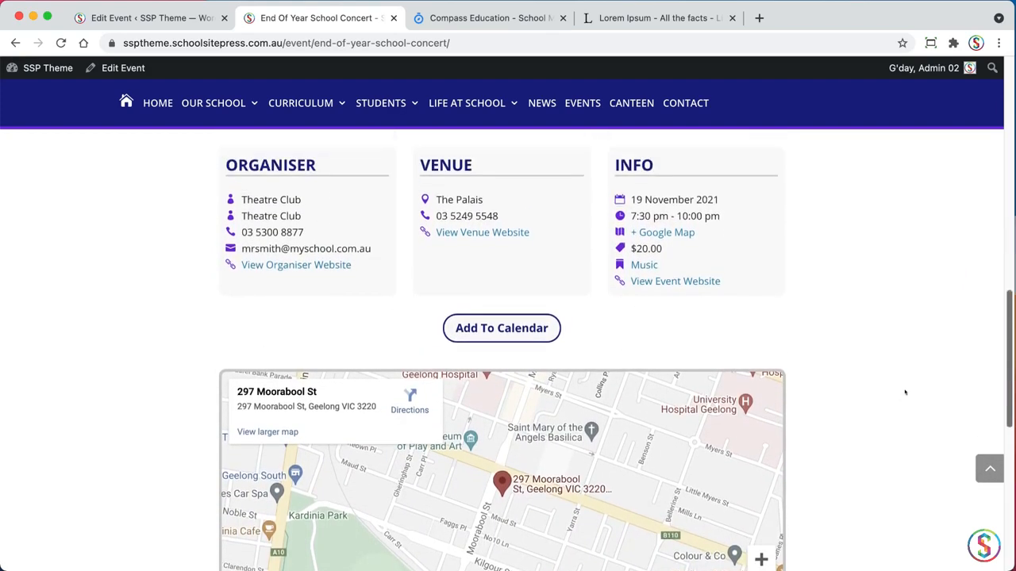
Step: Return to editing the concert event and start a new custom field named payment_button_link
left_click(158, 17)
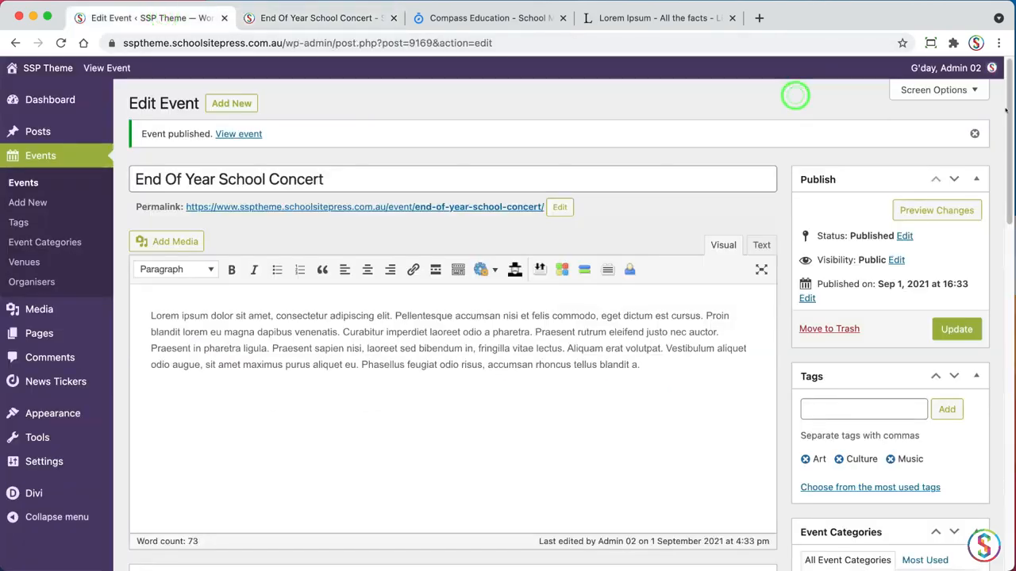
scroll(999, 161, "down", 3)
scroll(999, 160, "down", 15)
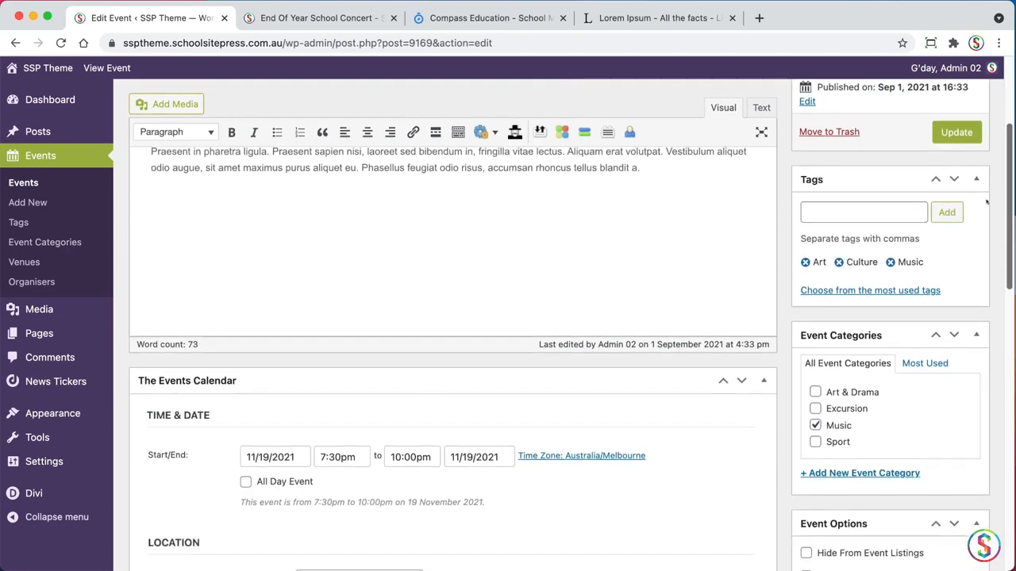
scroll(911, 389, "down", 5)
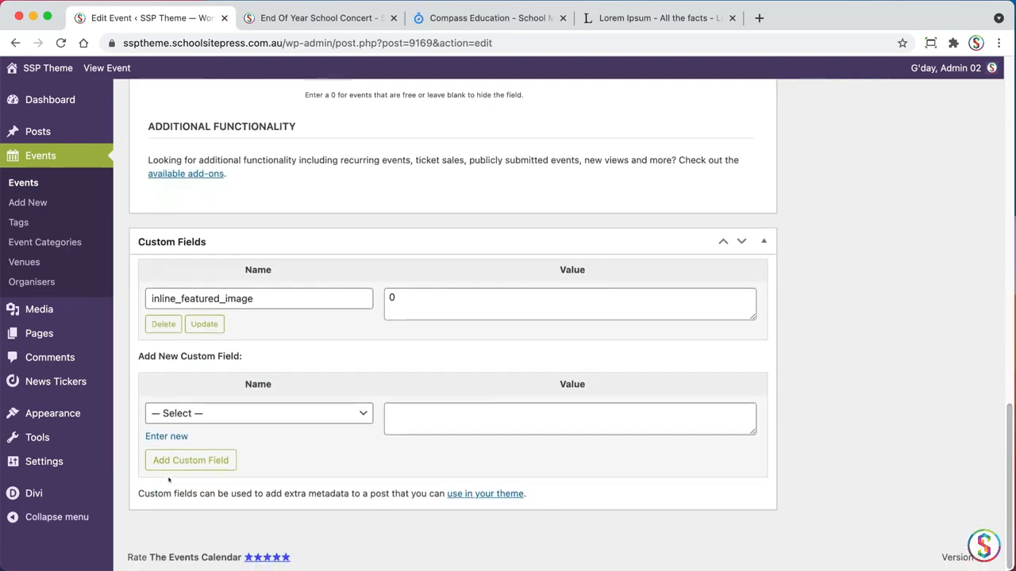
left_click(155, 434)
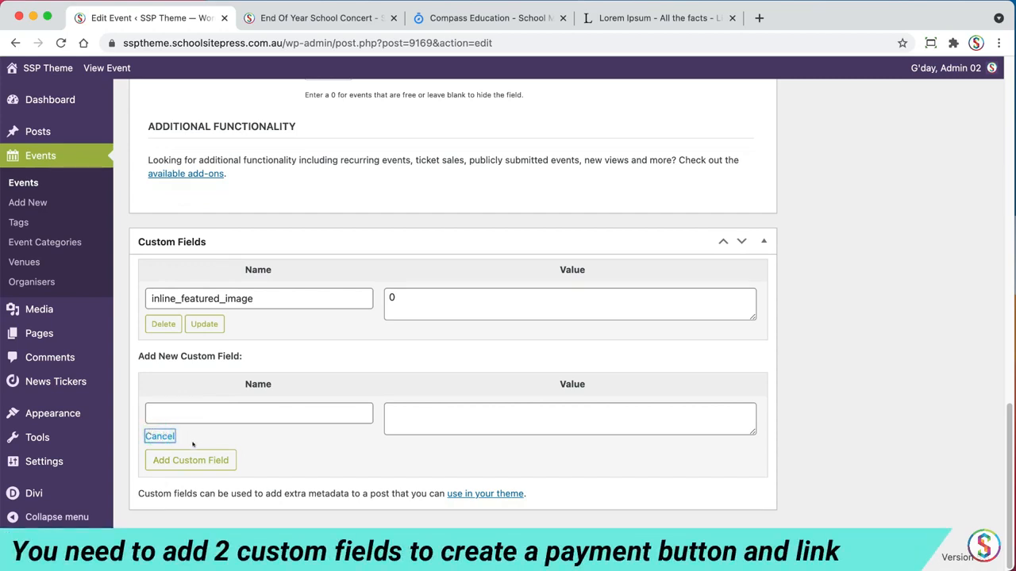
left_click(211, 407)
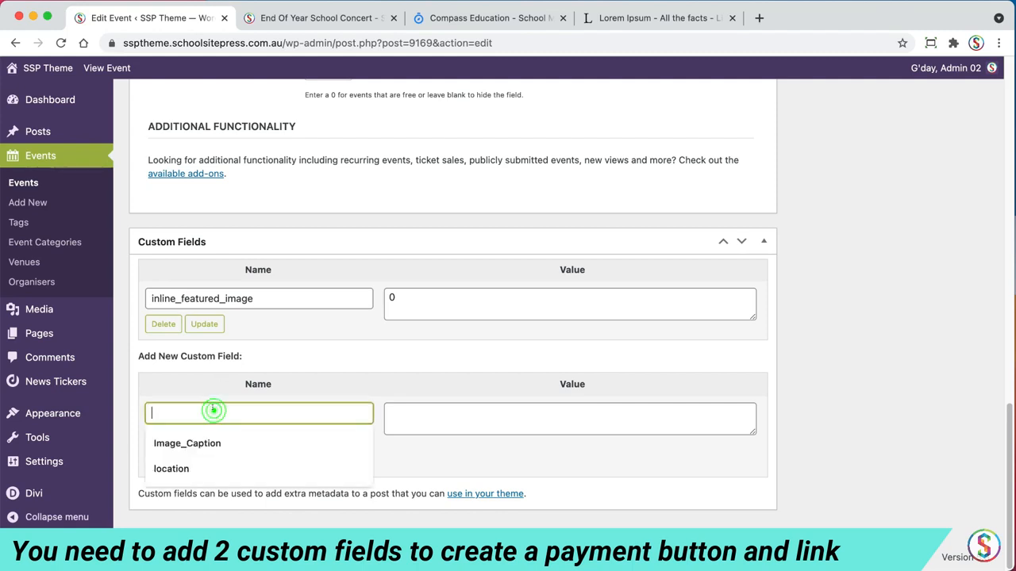
type("payment_button_link")
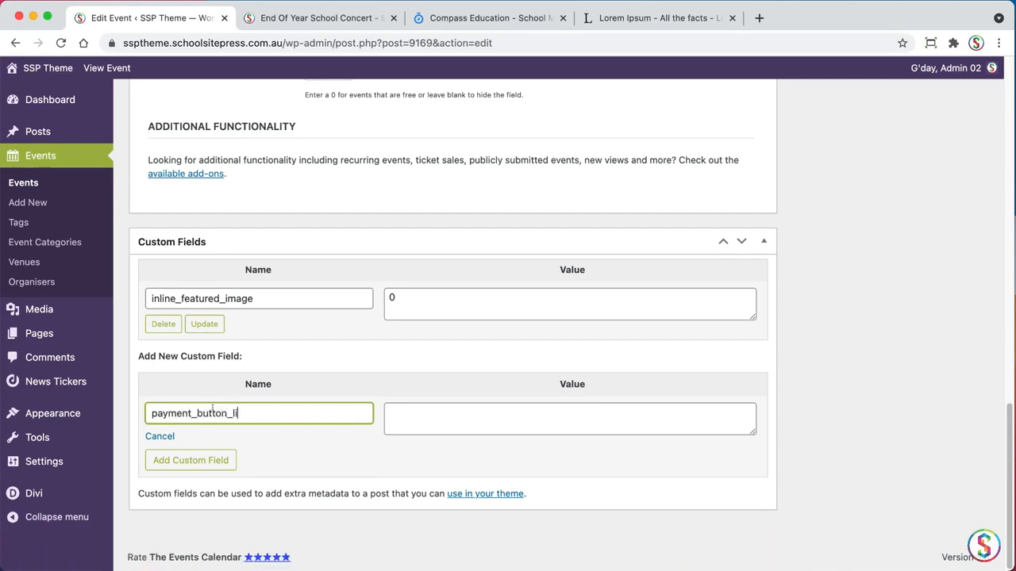
left_click(457, 17)
left_click(457, 42)
key("super+c")
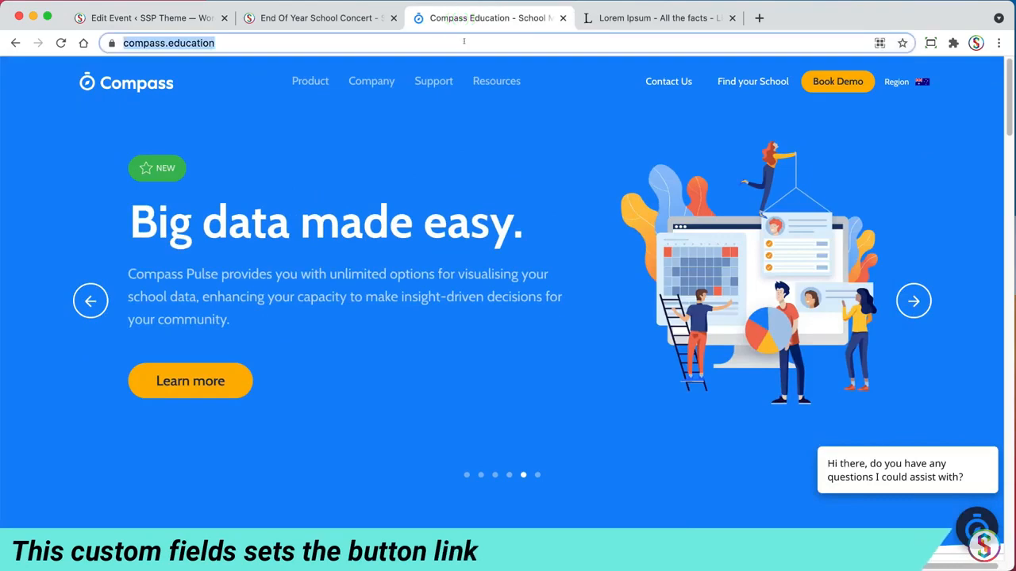
left_click(282, 21)
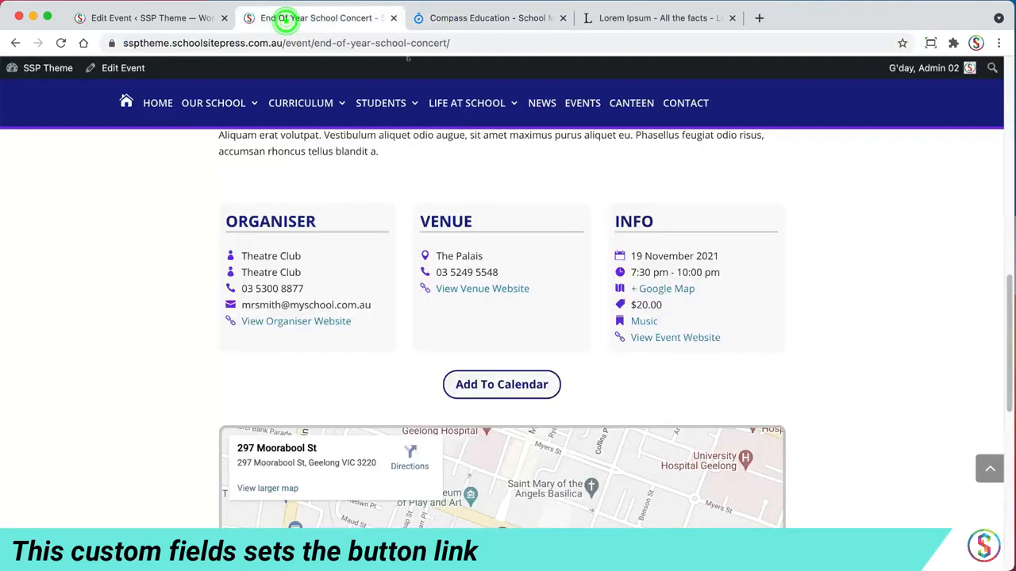
left_click(158, 19)
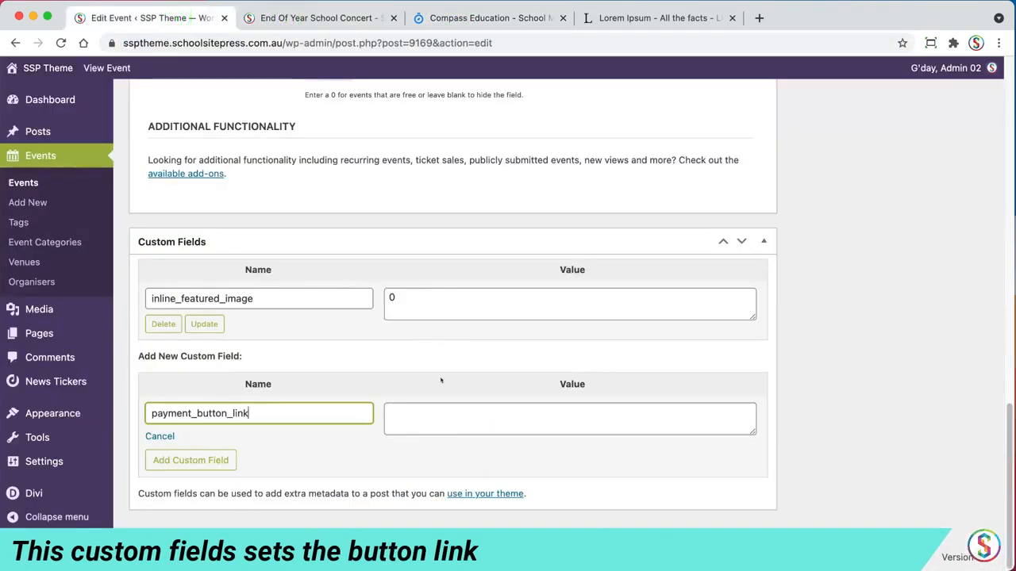
left_click(448, 419)
key("super+v")
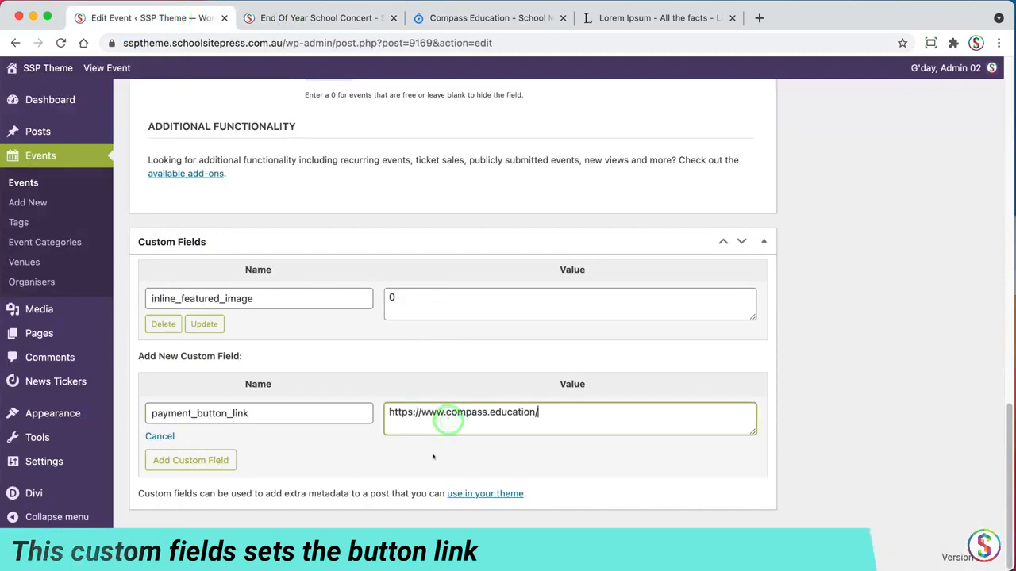
left_click(193, 461)
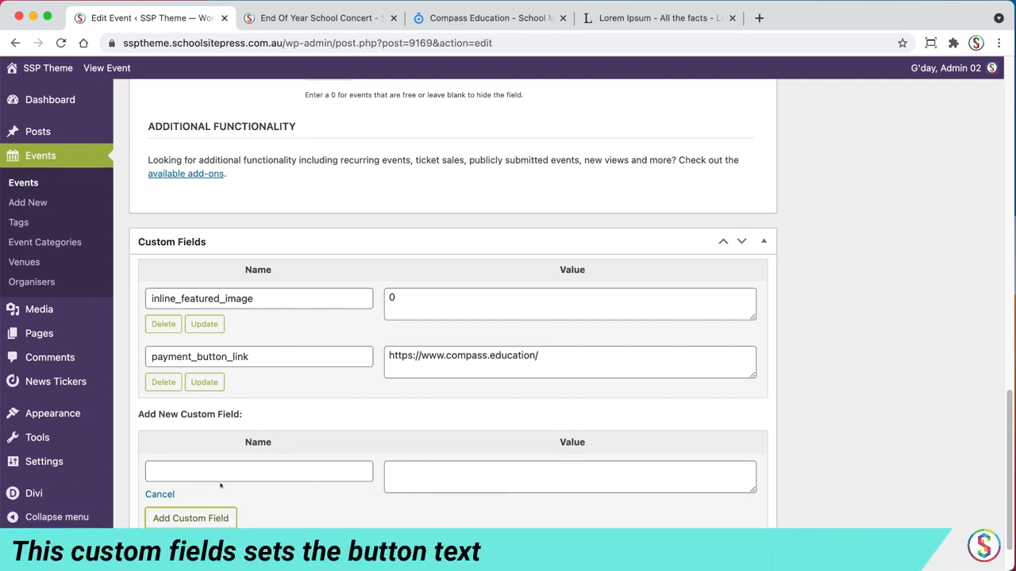
Step: Add a second custom field named payment_button_text with the value "Buy Tickets Here" and update the event
left_click(222, 471)
type("pay")
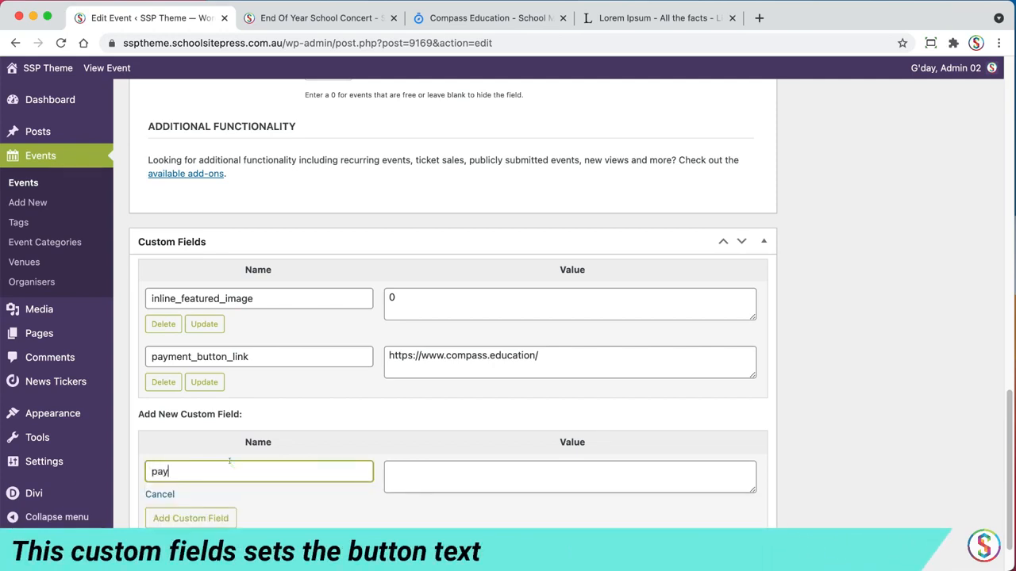
type("ment_b")
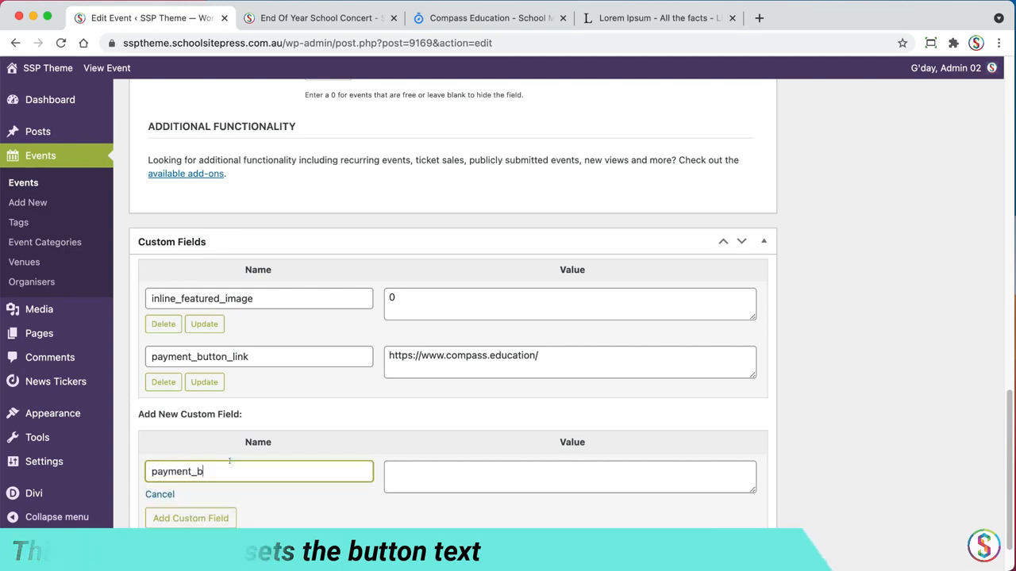
type("utton_text")
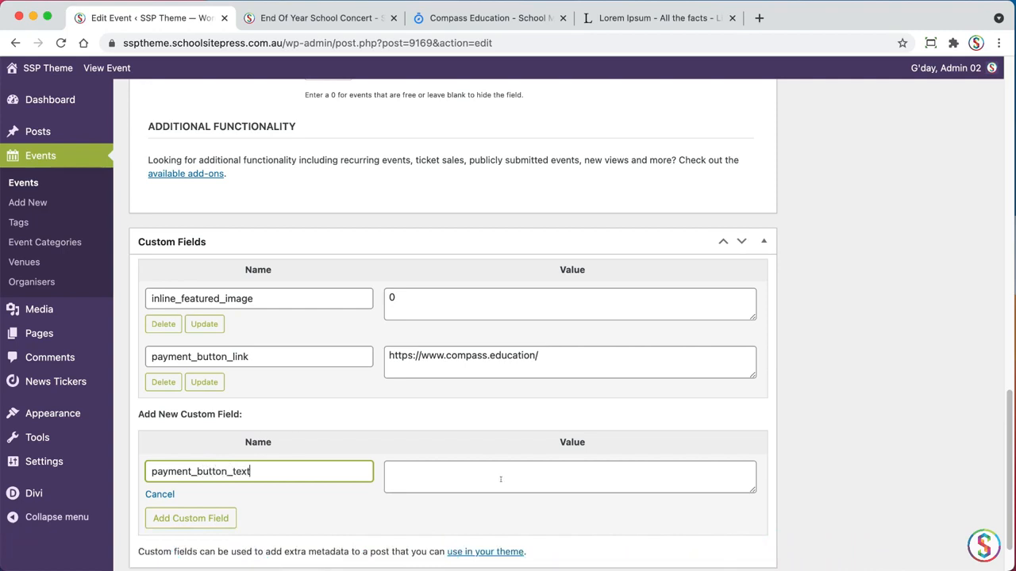
left_click(496, 478)
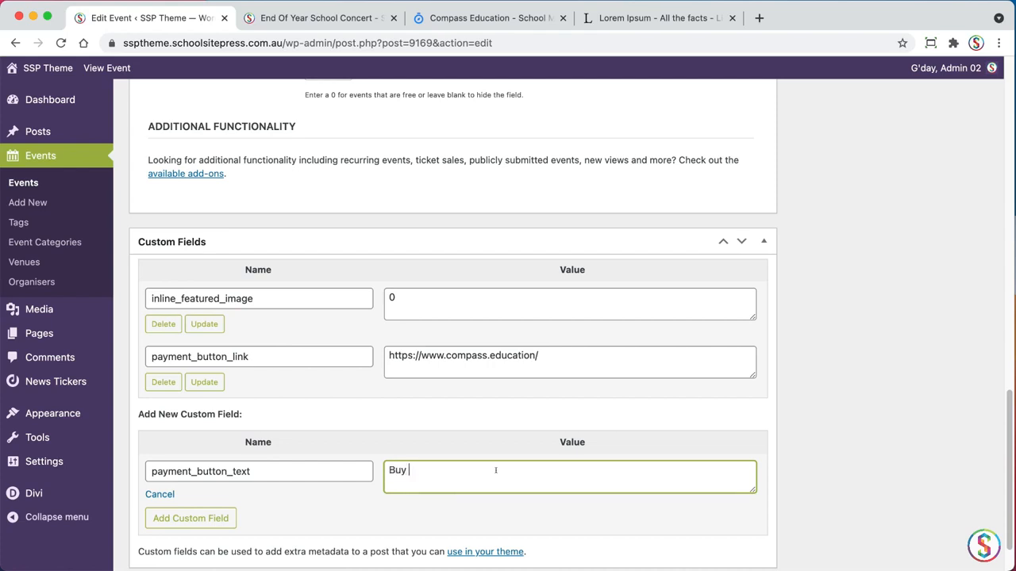
type("Buy Tickets Here")
left_click(205, 519)
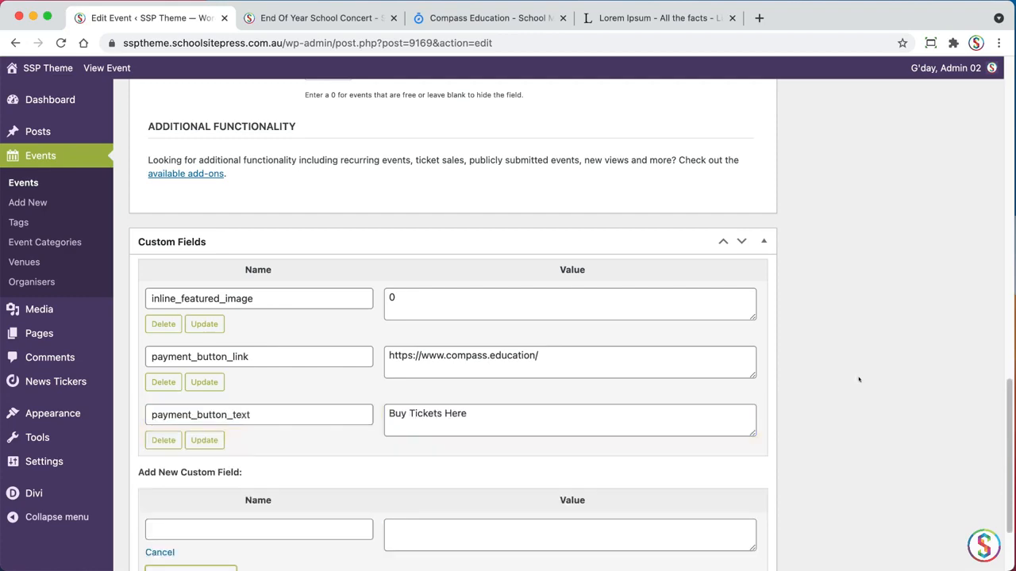
scroll(976, 357, "up", 15)
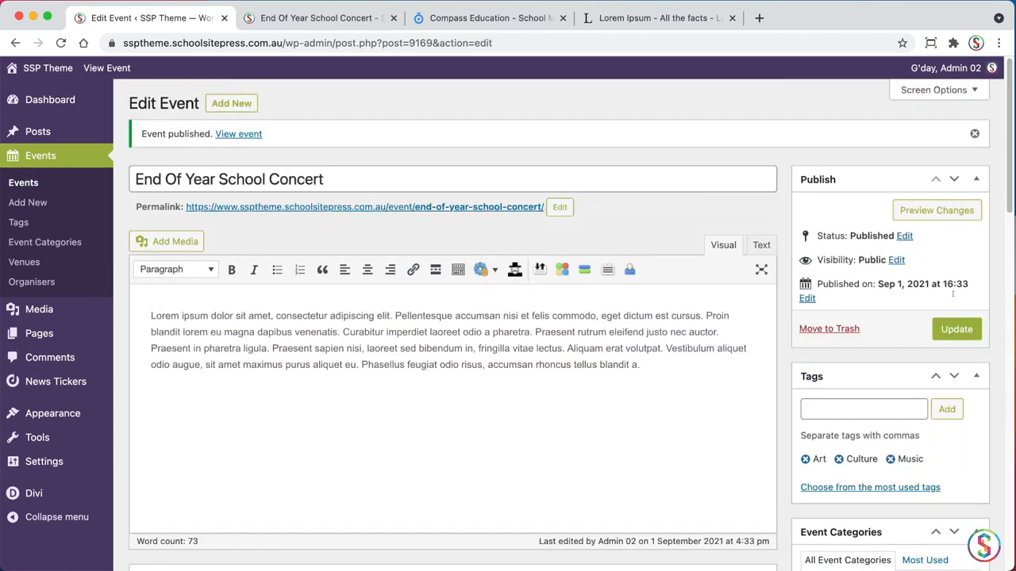
left_click(958, 330)
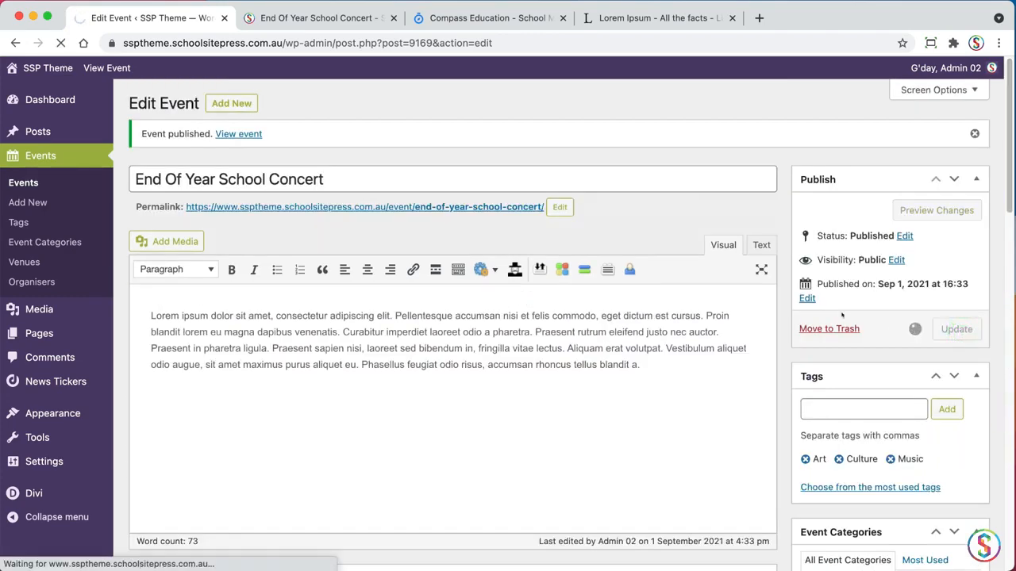
Step: Reload the concert's public event page and check the payment button above the organiser, venue and info details
left_click(300, 18)
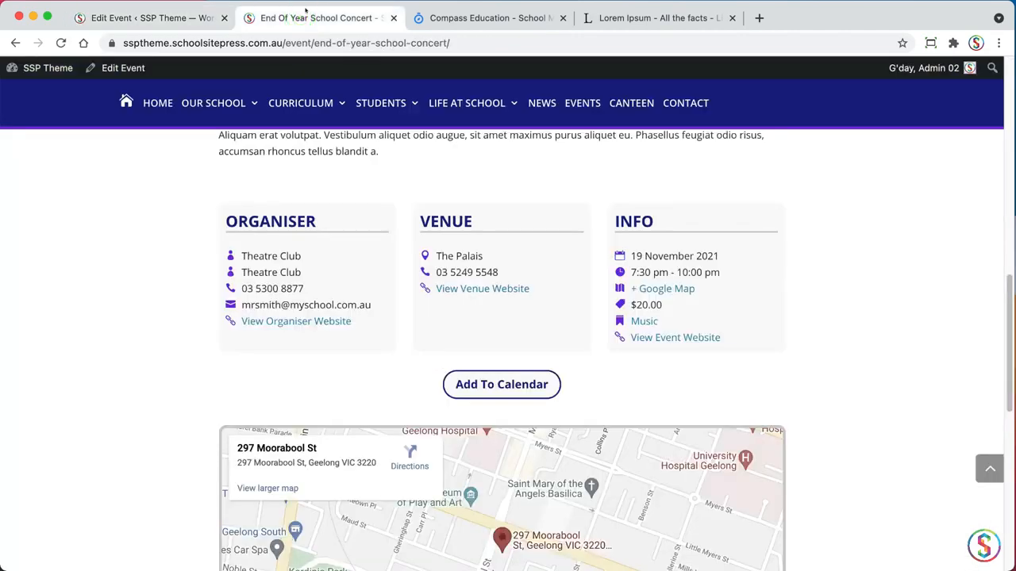
scroll(991, 269, "up", 3)
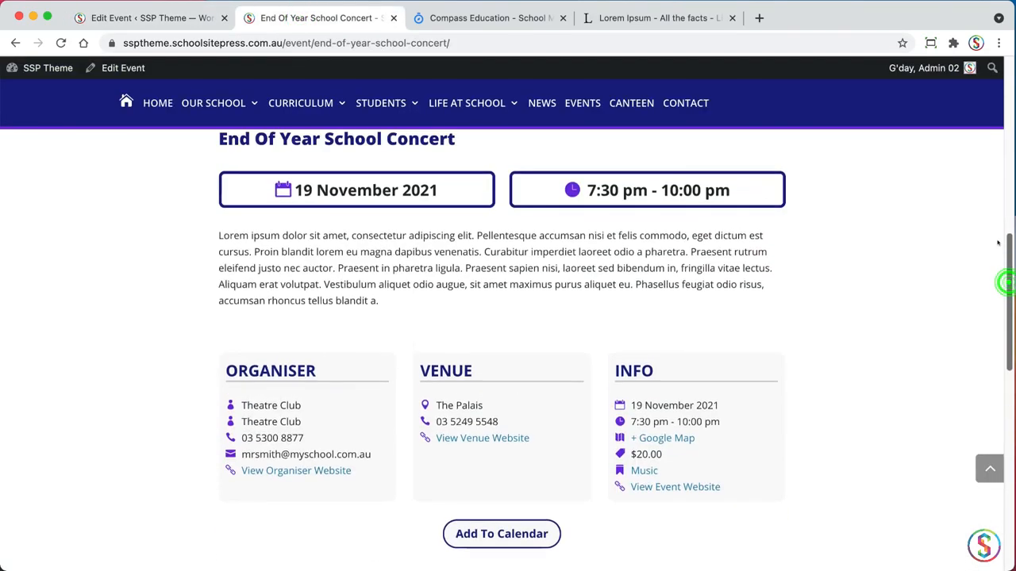
key("super+r")
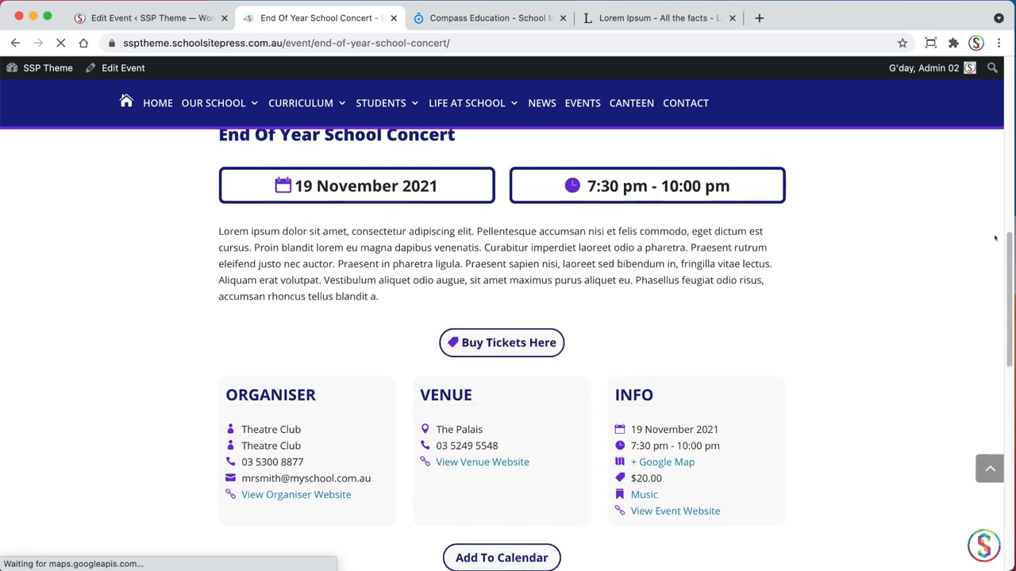
scroll(1006, 251, "down", 1)
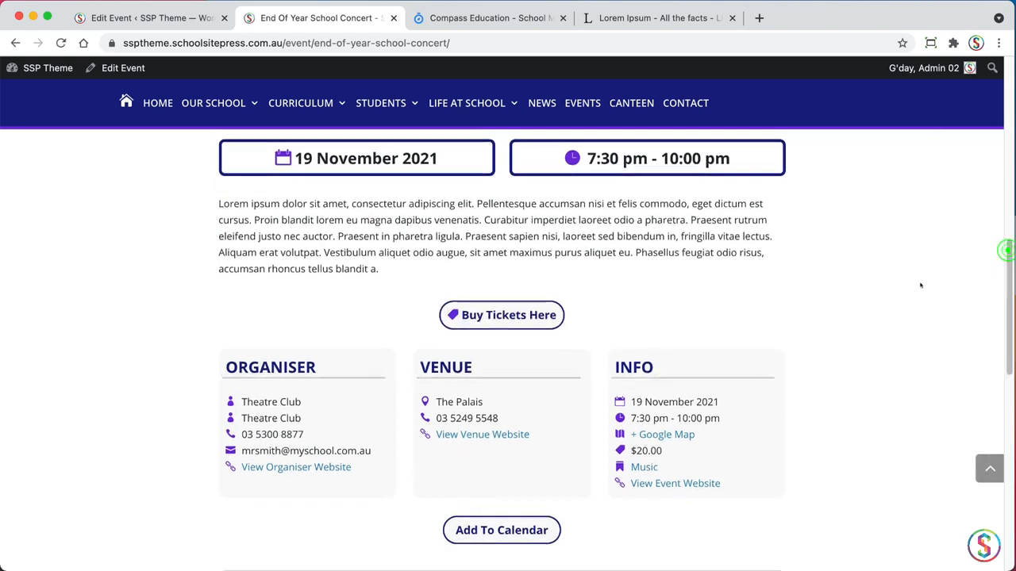
Step: Test the Buy Tickets Here button on the concert page, close the Compass site it opens, and return to editing the event
left_click(533, 315)
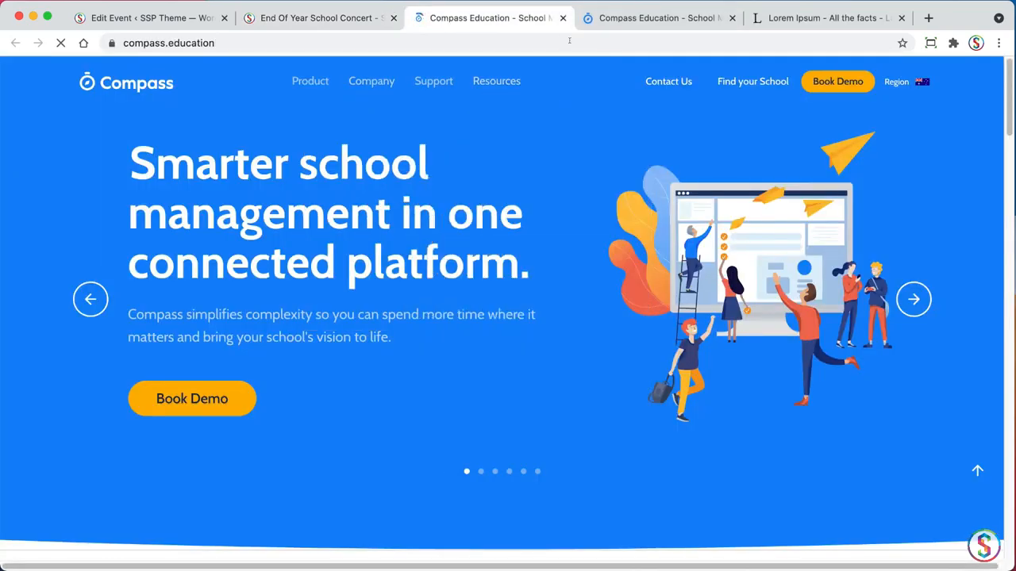
left_click(563, 17)
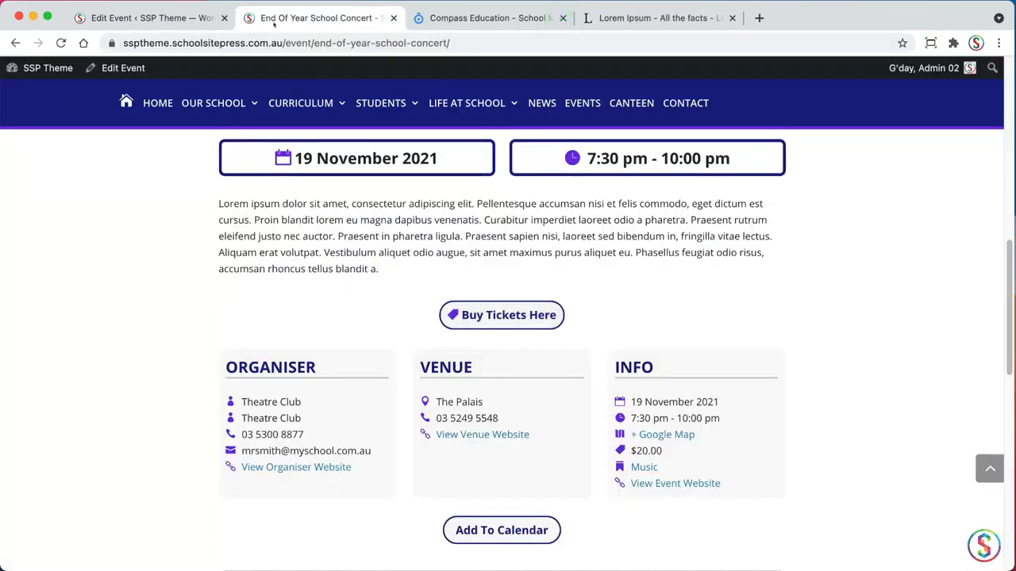
left_click(161, 17)
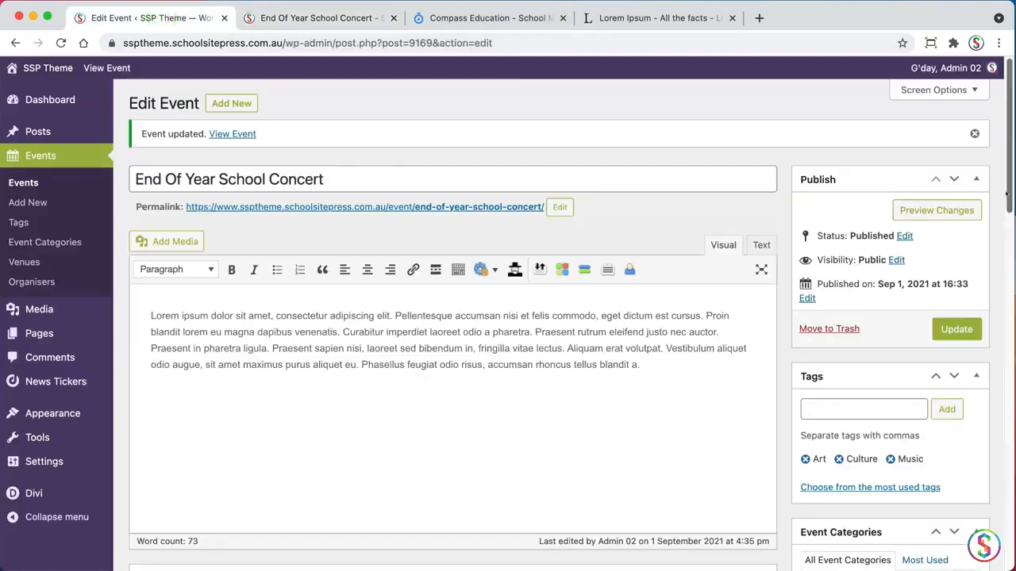
left_click(785, 103)
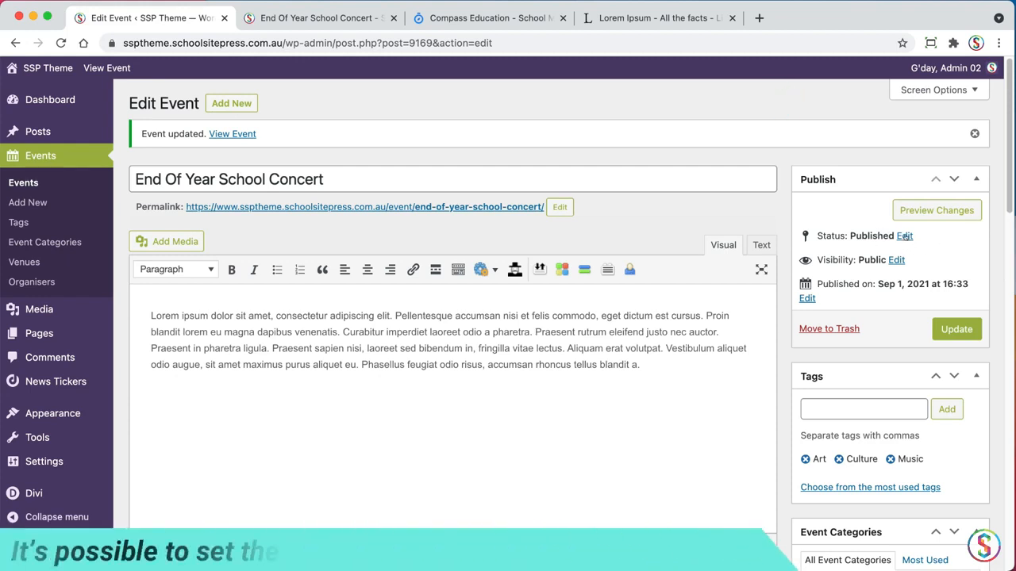
Step: Look through the status choices in the concert event's publishing settings, keeping Published selected
left_click(904, 236)
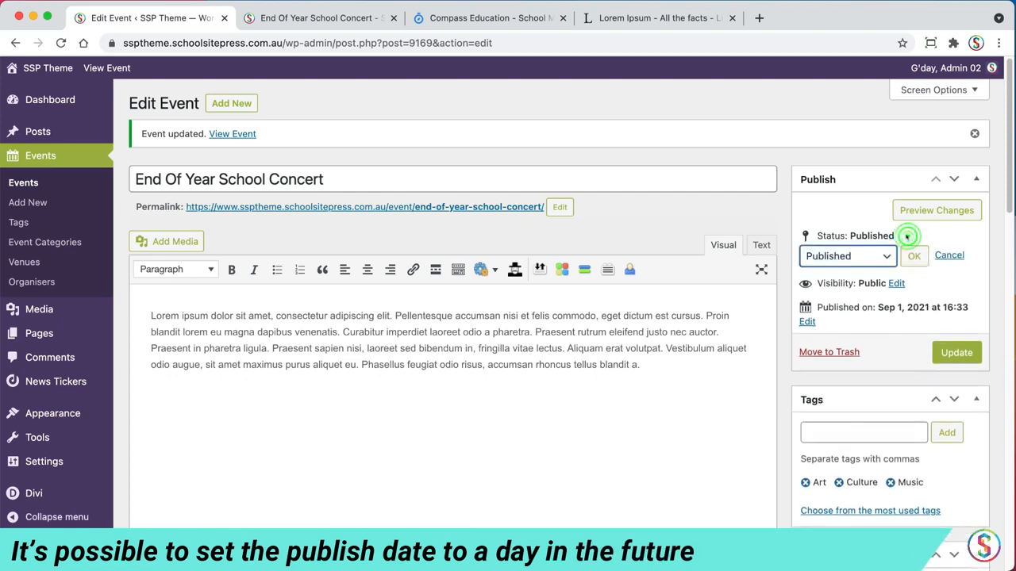
left_click(875, 253)
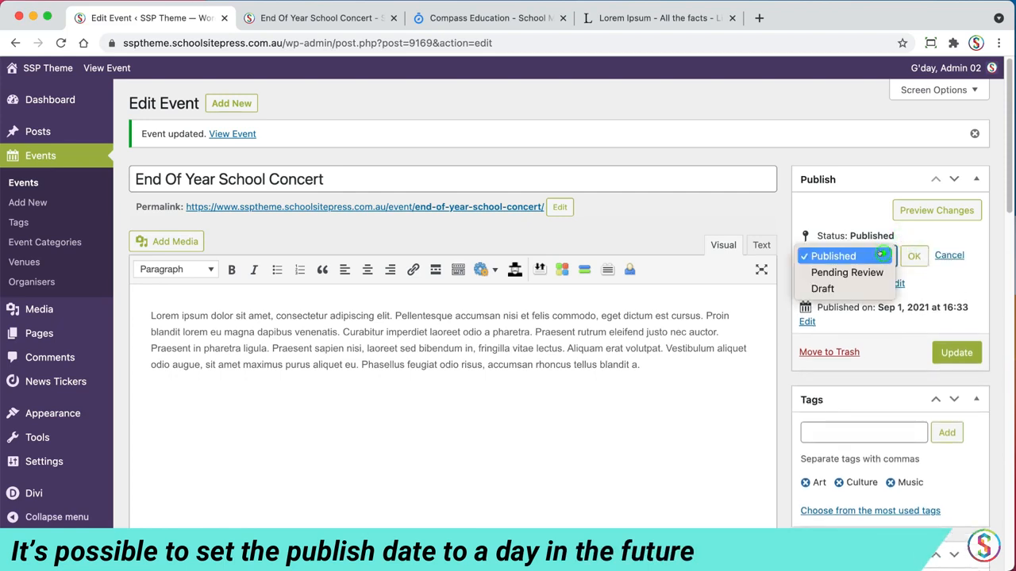
left_click(911, 232)
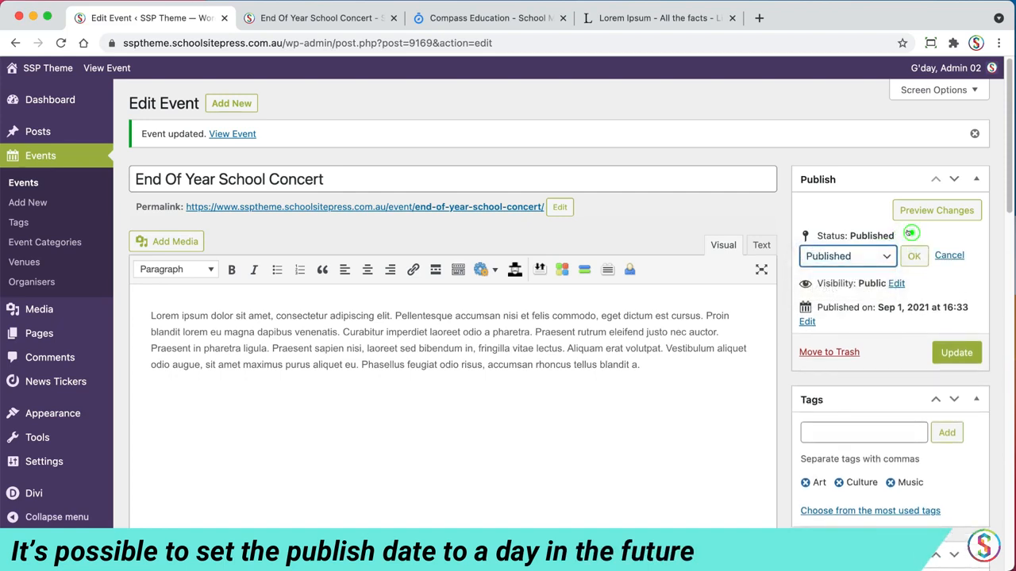
left_click(937, 283)
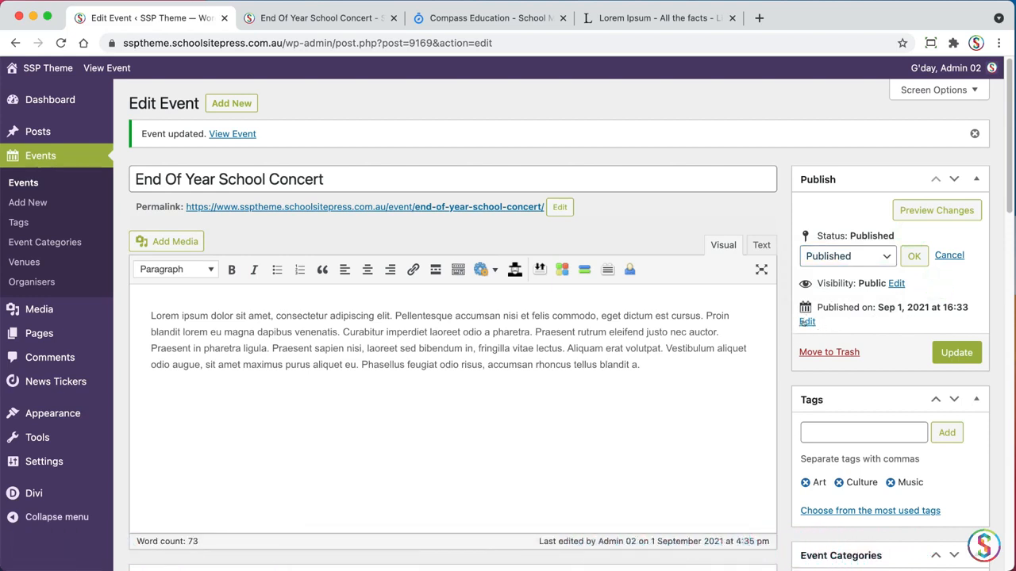
Step: Set the concert event's publish date to 14 September 2021 at 16:00 and schedule it
left_click(807, 321)
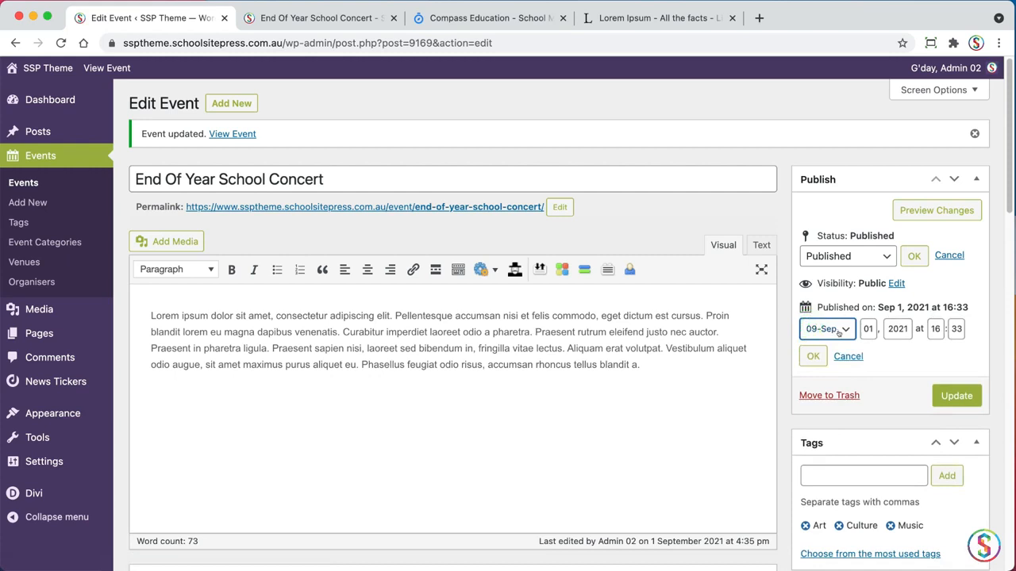
left_click(869, 329)
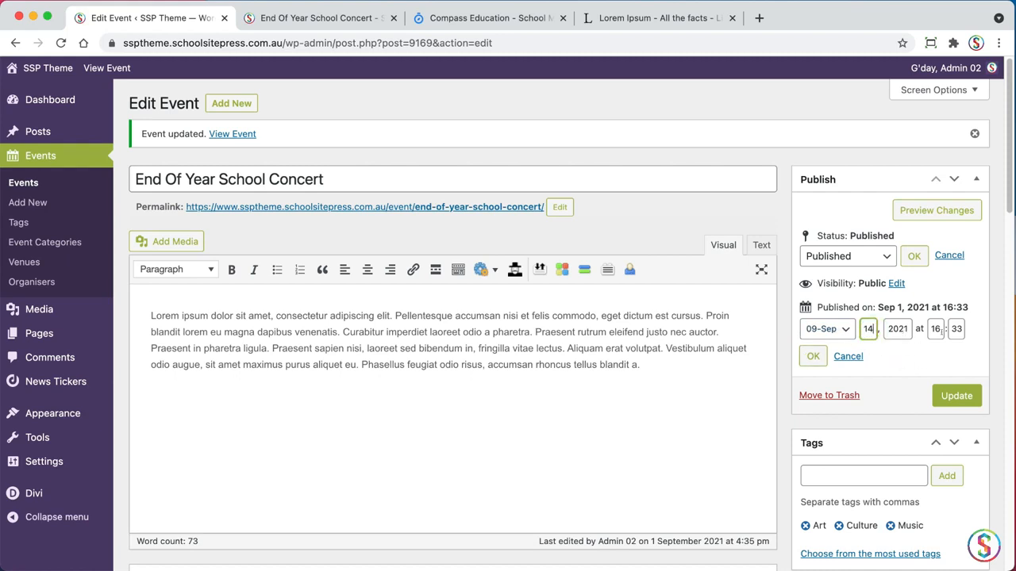
left_click_drag(953, 328, 961, 357)
type("00")
left_click(813, 357)
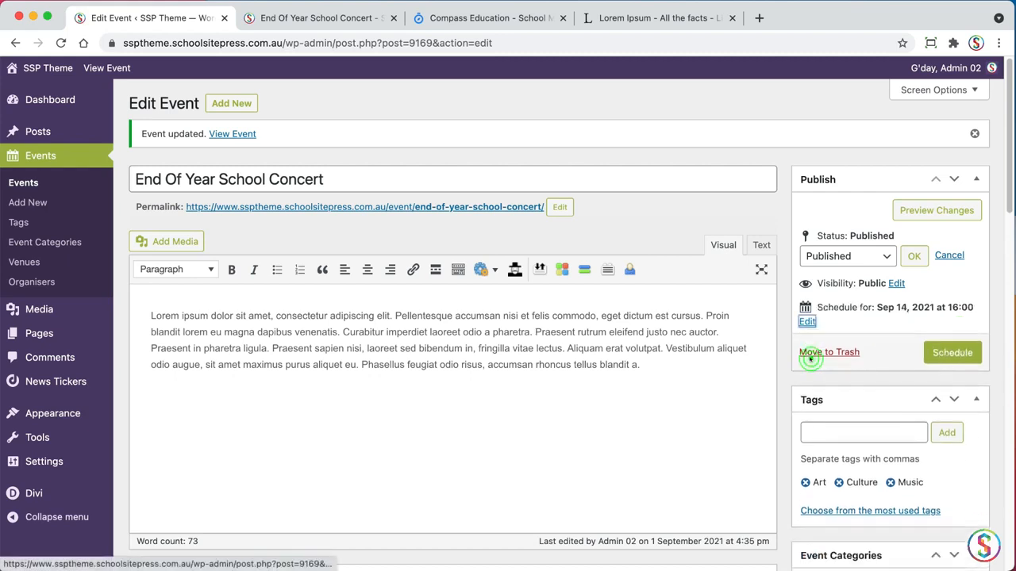
left_click(951, 353)
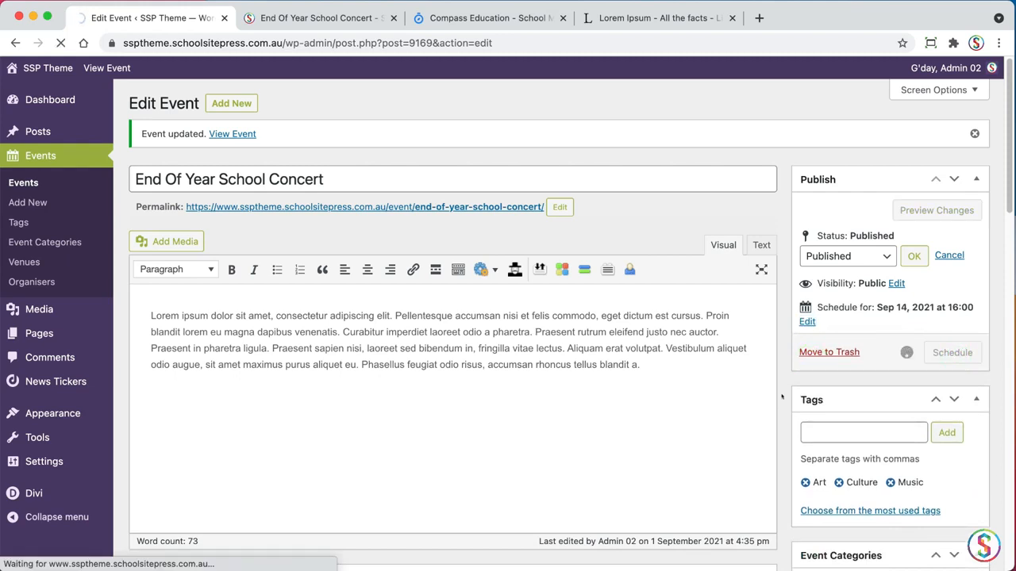
Step: Open the public Events page and check November 2021 in the calendar view for the scheduled concert
left_click(310, 19)
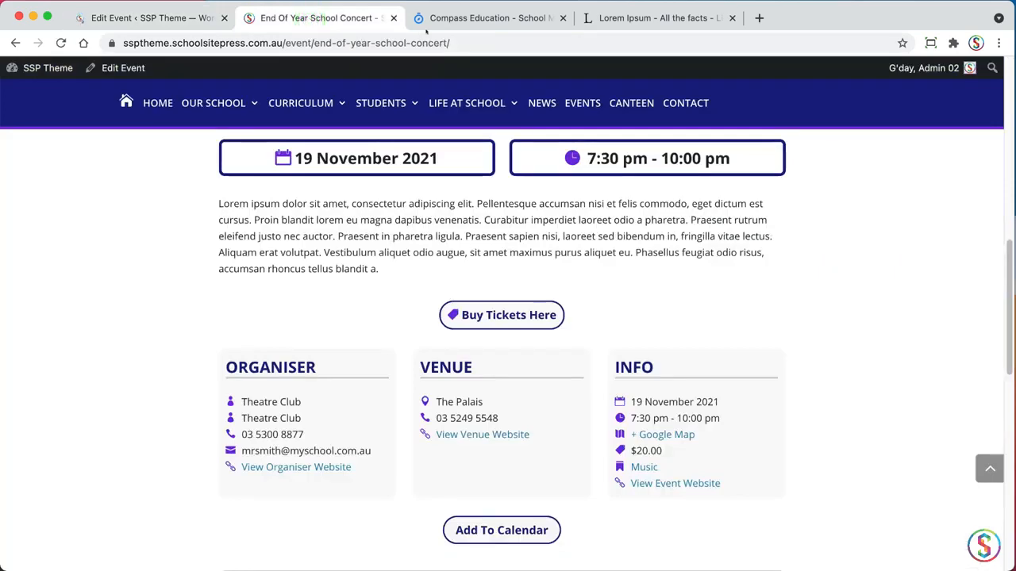
scroll(1002, 265, "up", 8)
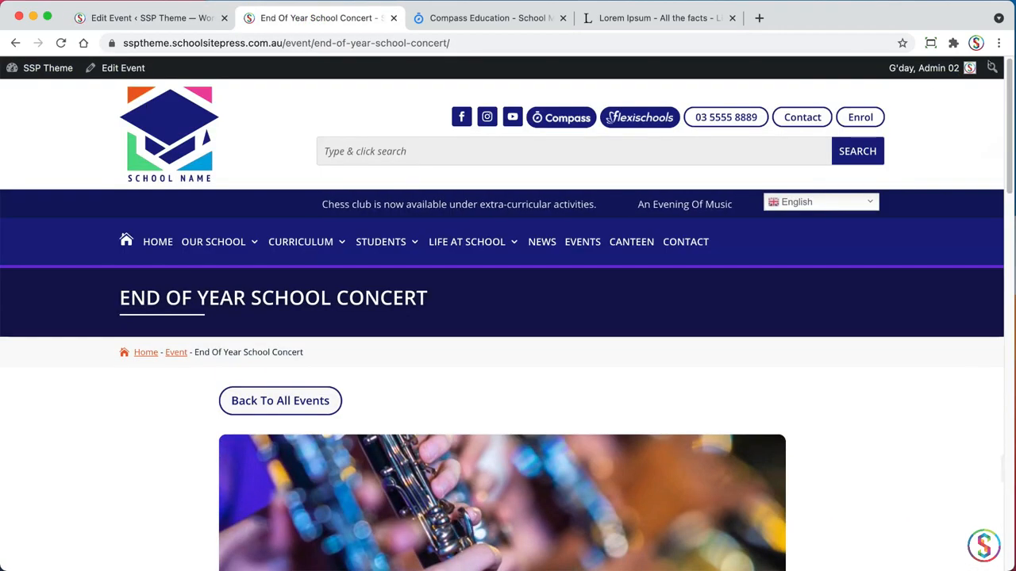
left_click(582, 242)
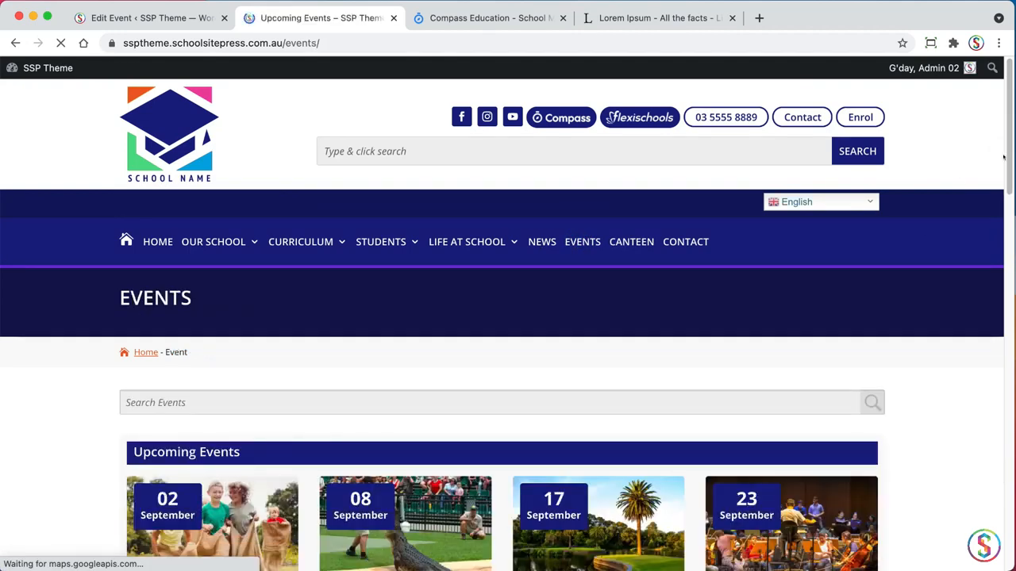
scroll(1005, 169, "down", 10)
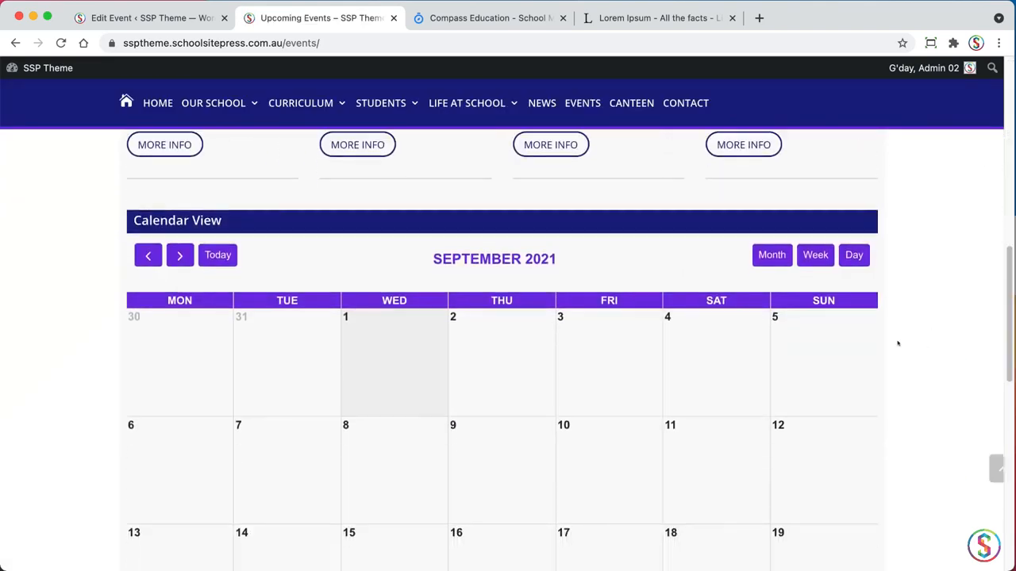
left_click(179, 255)
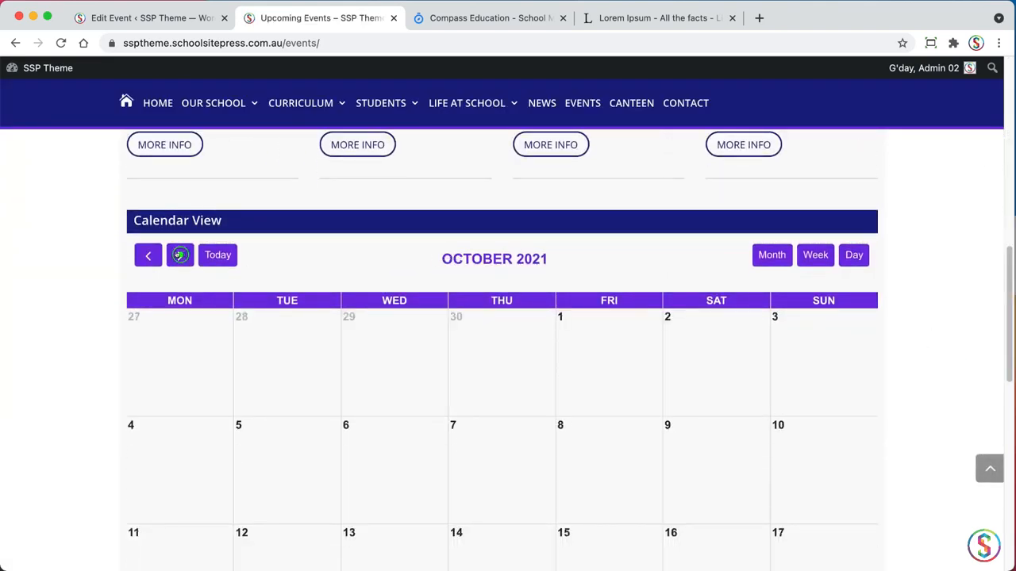
left_click(179, 255)
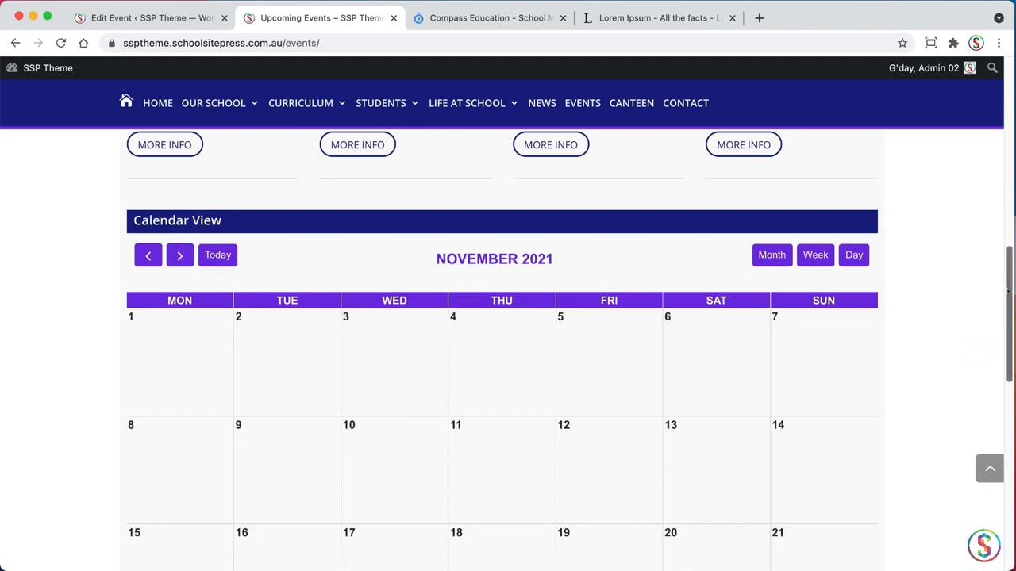
scroll(1004, 295, "down", 2)
Step: Review the Upcoming Events list and the November calendar around the 19th to see whether the concert is listed
left_click_drag(1003, 296, 937, 155)
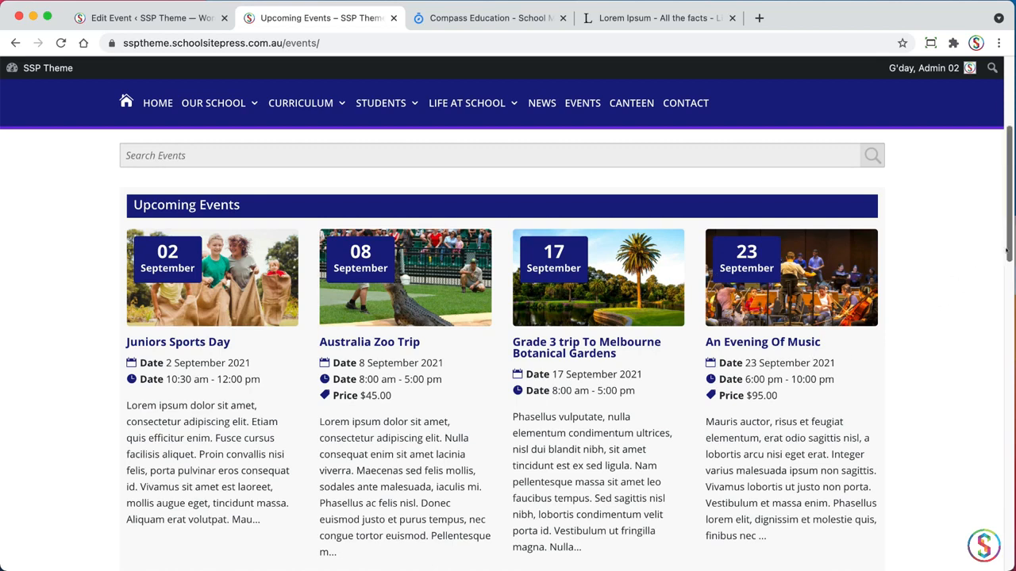
scroll(1001, 252, "down", 2)
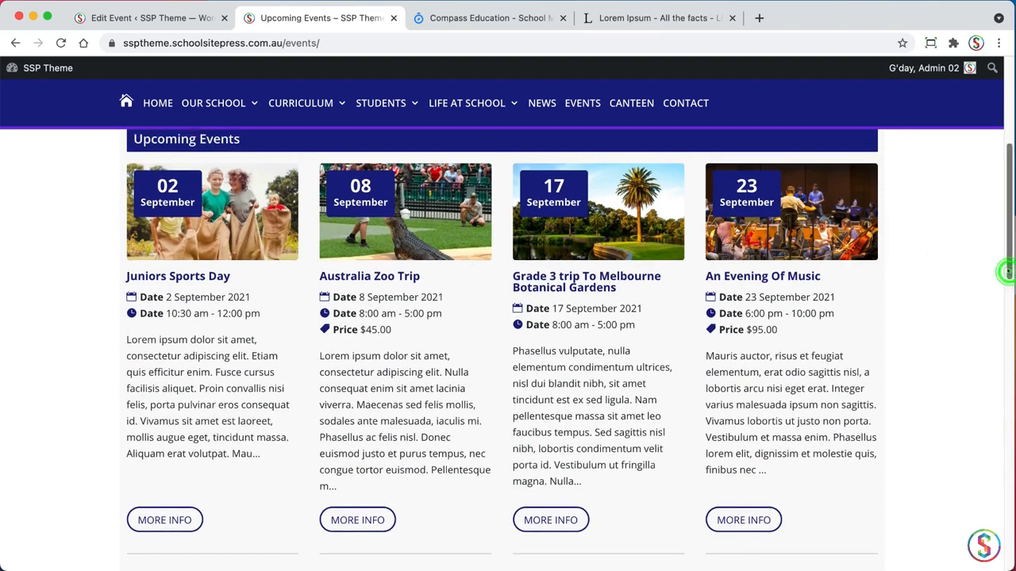
scroll(985, 301, "down", 3)
scroll(984, 301, "down", 5)
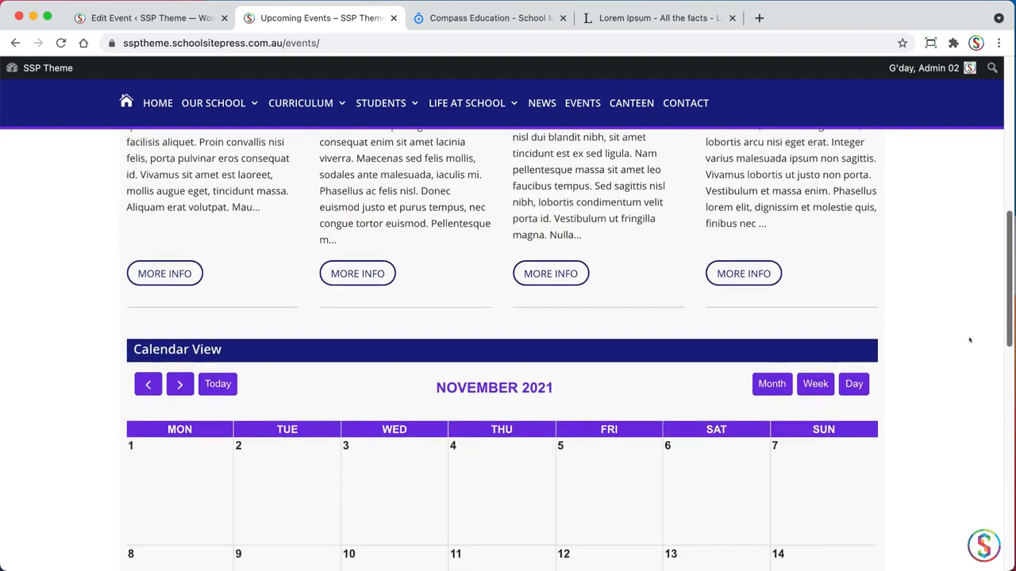
scroll(873, 412, "up", 1)
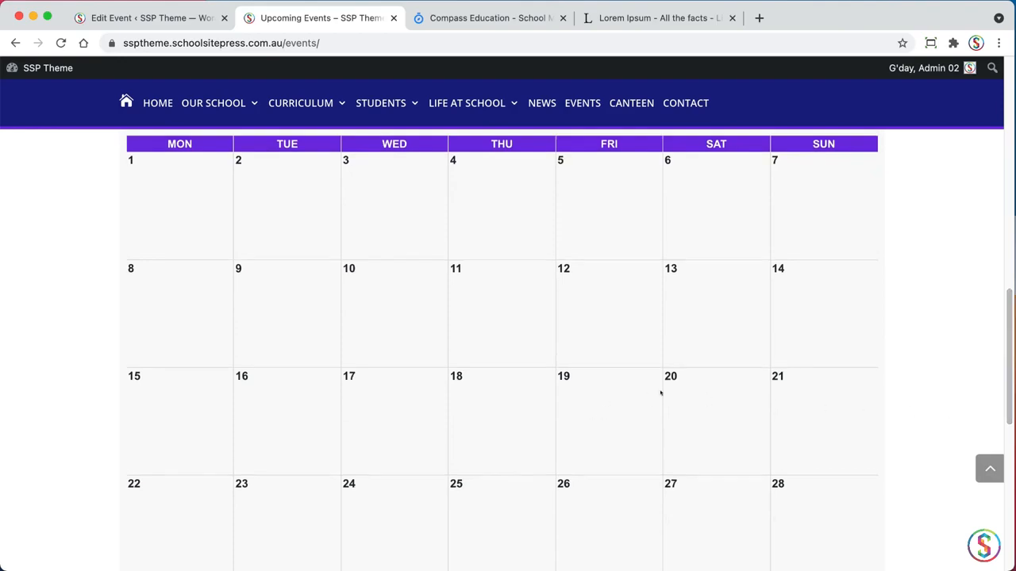
left_click_drag(1007, 413, 896, 122)
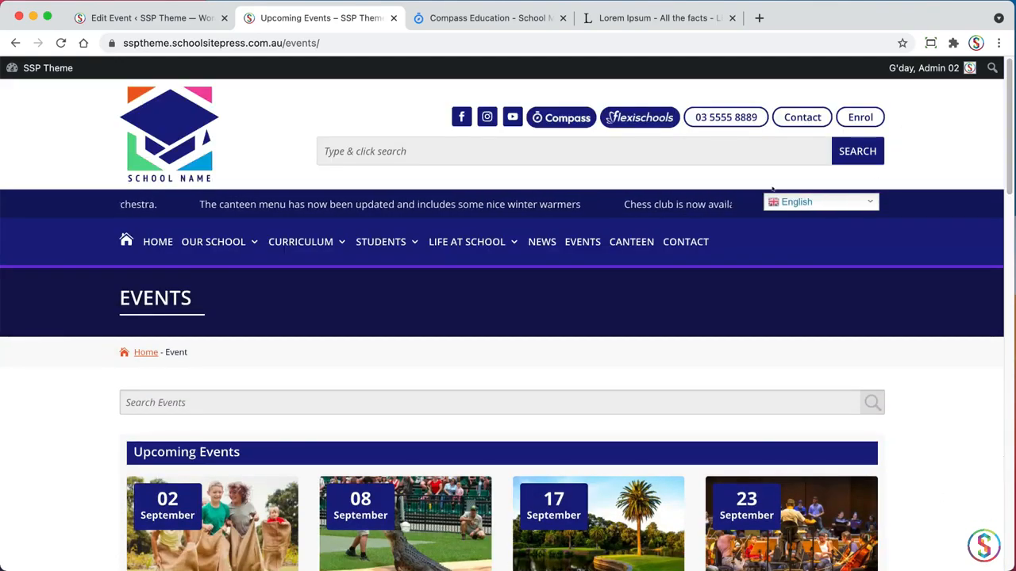